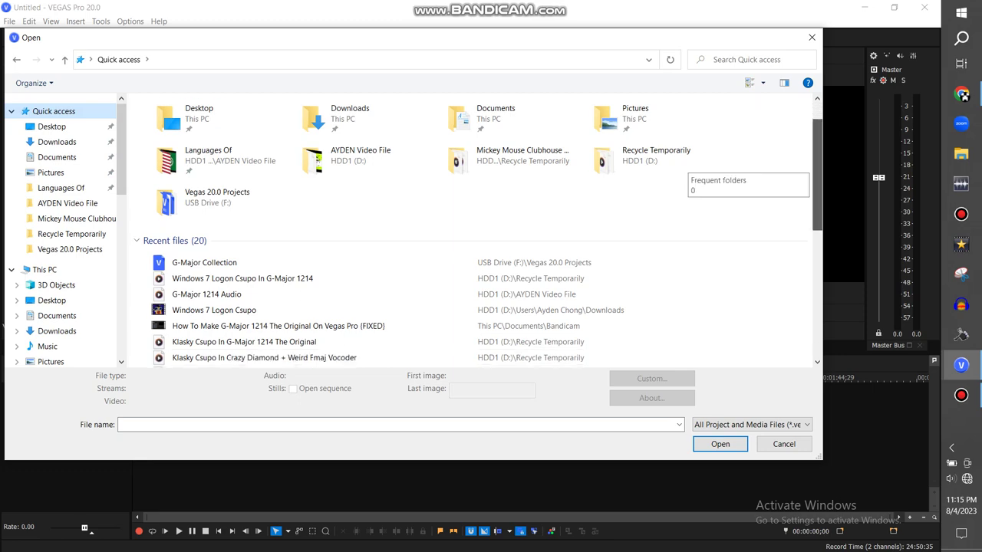
Import the Klasky Csupo Robot Logo video onto the timeline and place the playhead at 00:00:02;03
double_click(476, 221)
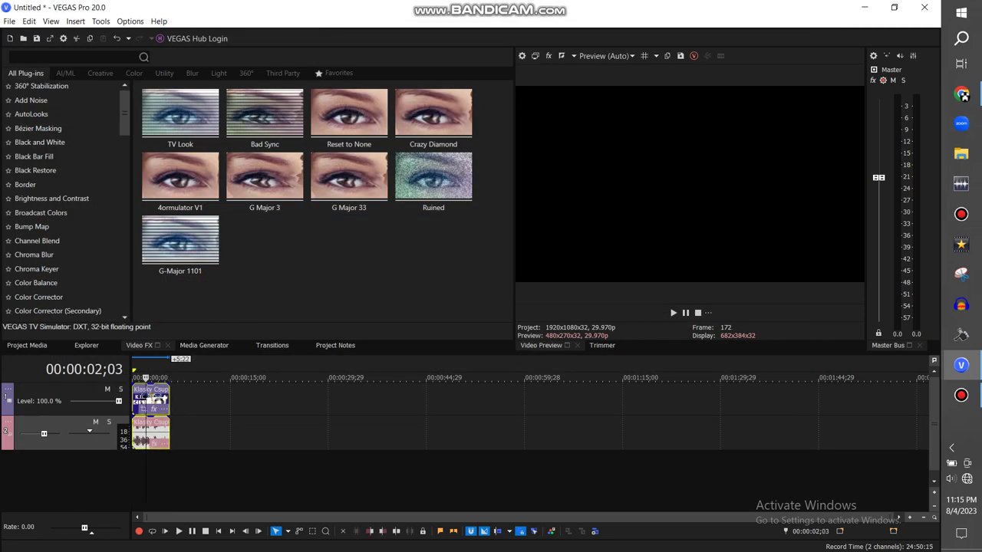
click(145, 433)
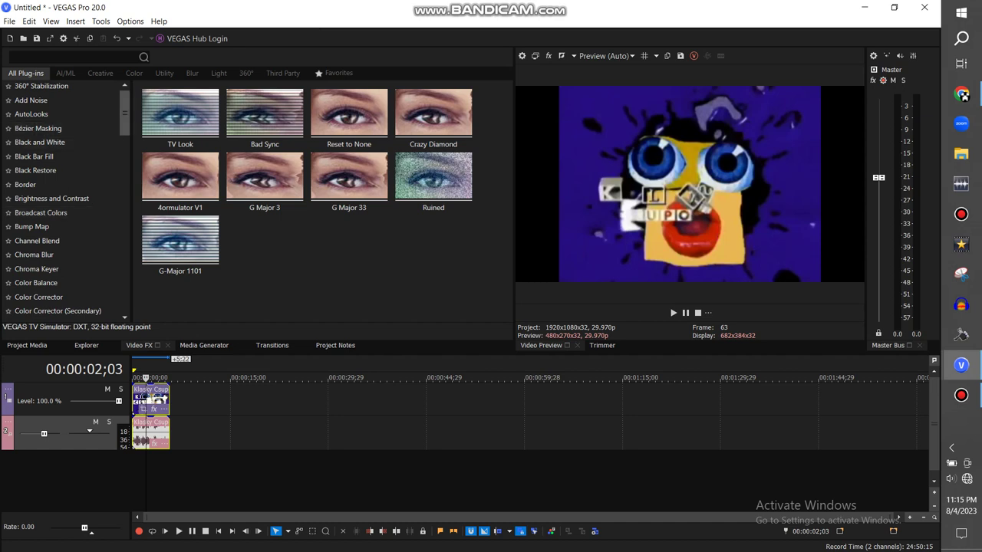
Apply the Channel Blend effect with the Grayscale preset to the video event
scroll(66, 199, down, 3)
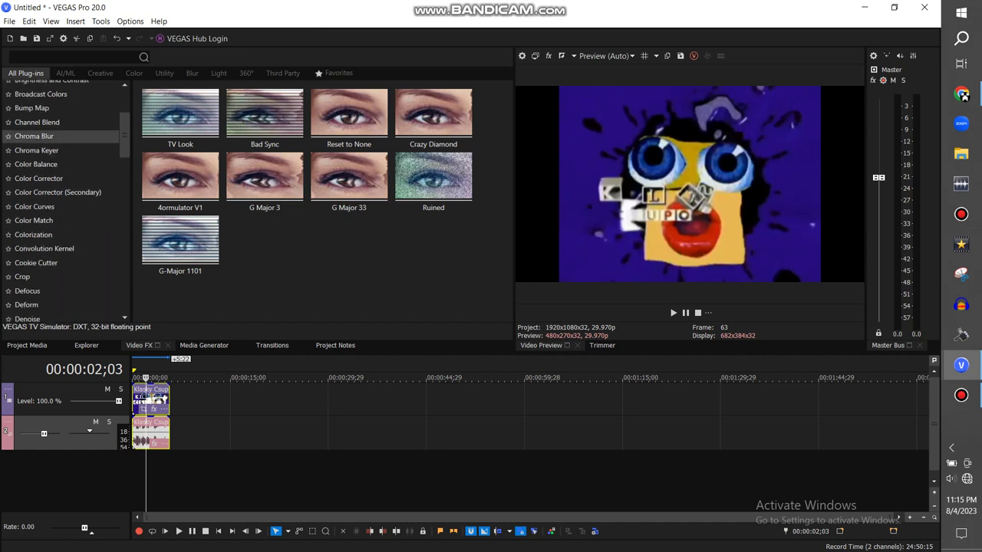
click(37, 122)
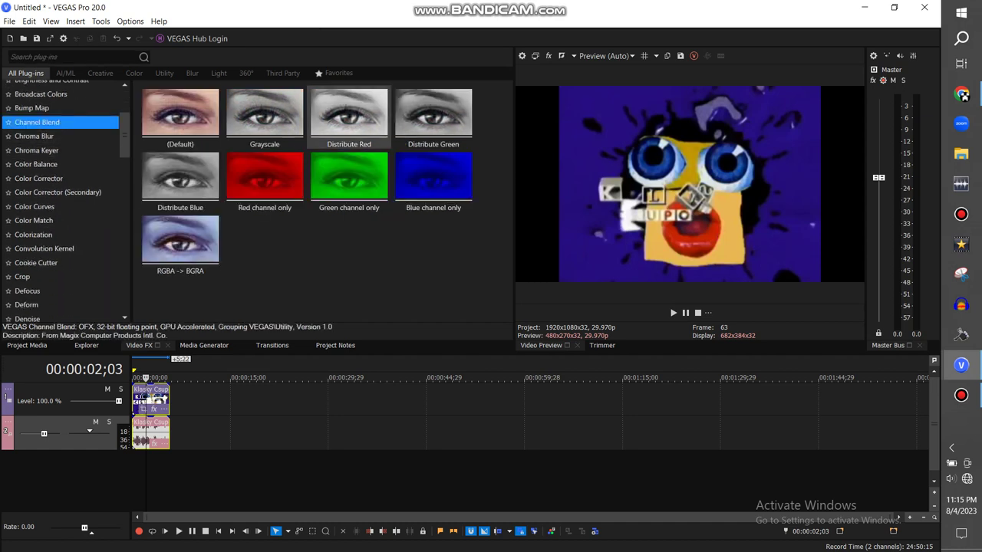
click(264, 115)
drag(265, 115, 151, 398)
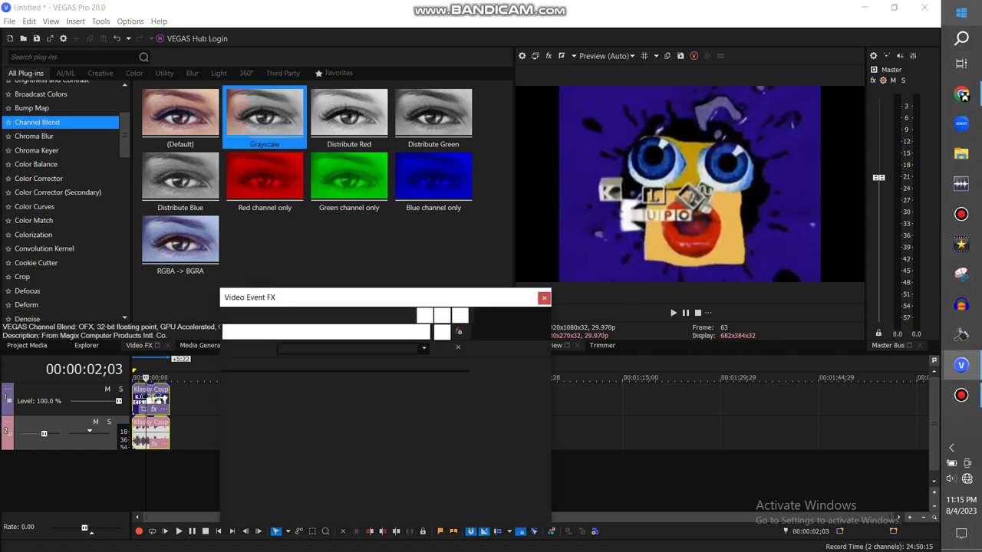
click(604, 298)
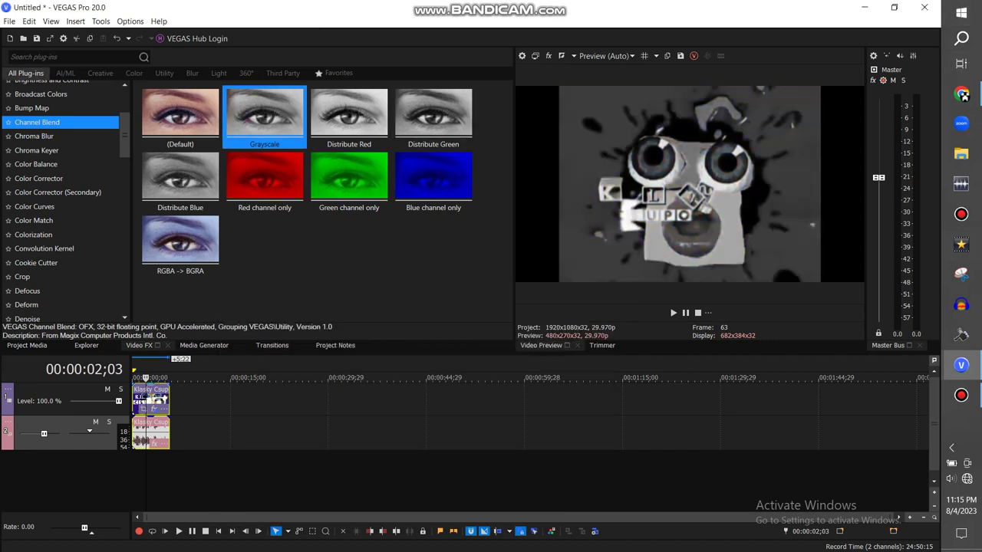
Add the Invert effect with its (Default) preset to the video event
drag(124, 144, 124, 190)
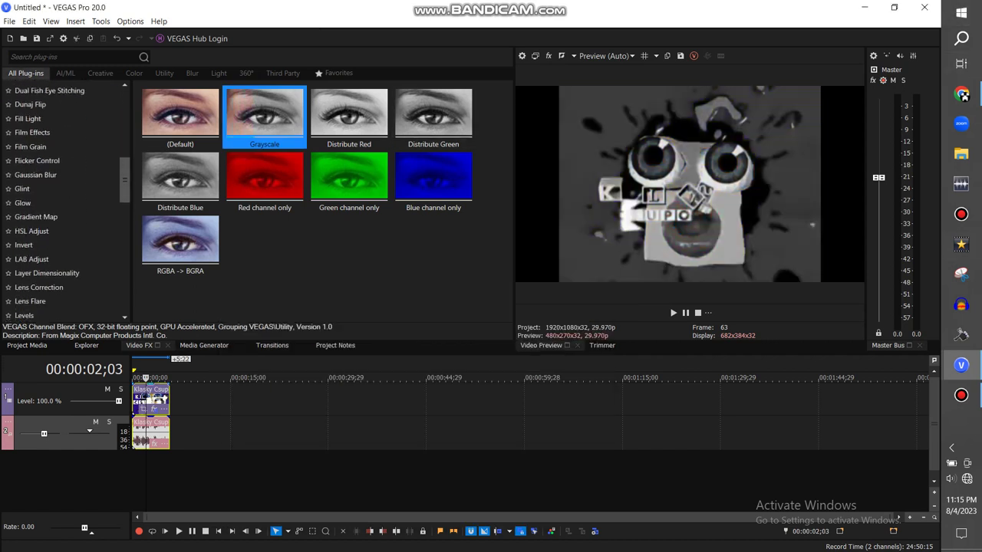
click(67, 239)
drag(180, 115, 153, 398)
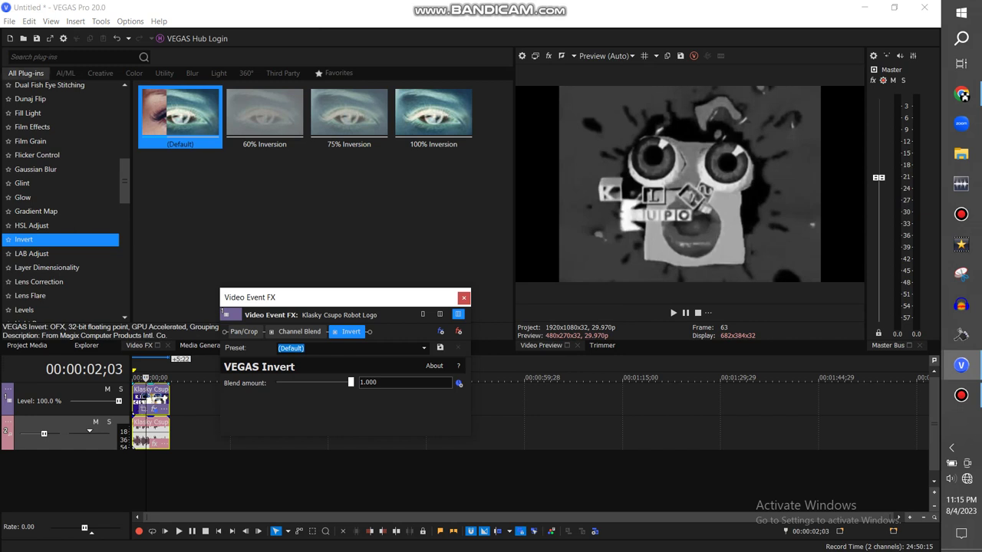
click(464, 297)
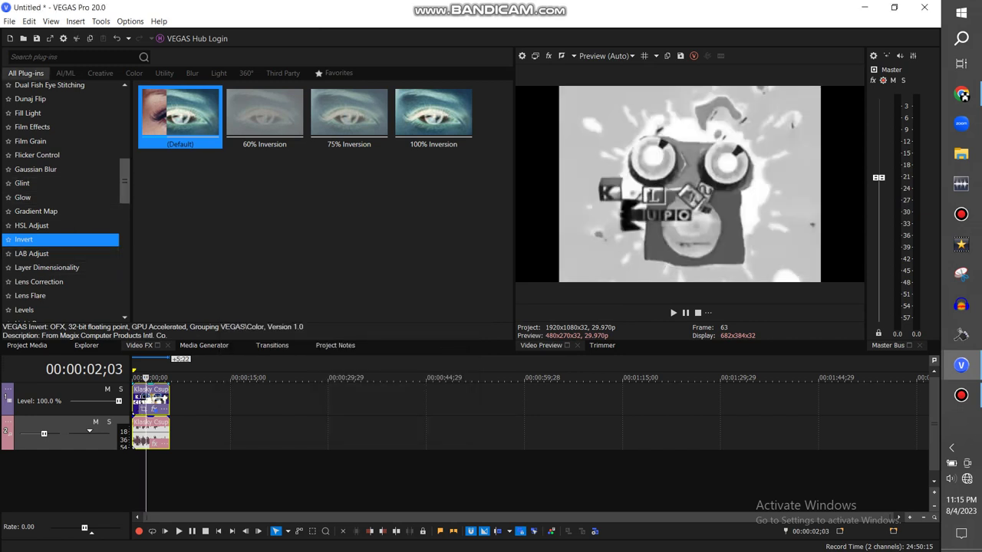
Add the Bump Map effect with its (Default) preset to the video event
scroll(65, 200, down, 3)
scroll(65, 199, down, 2)
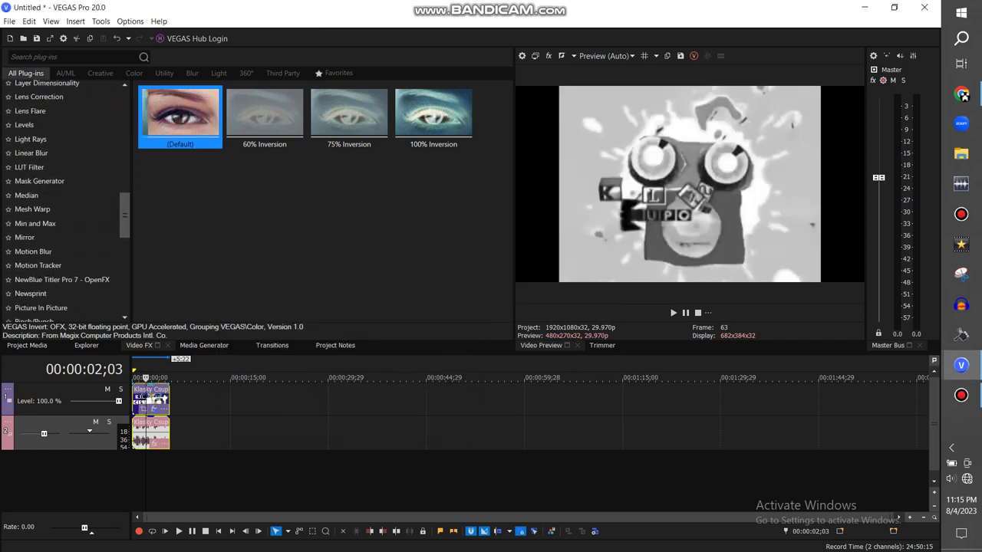
scroll(65, 199, up, 4)
scroll(65, 199, up, 10)
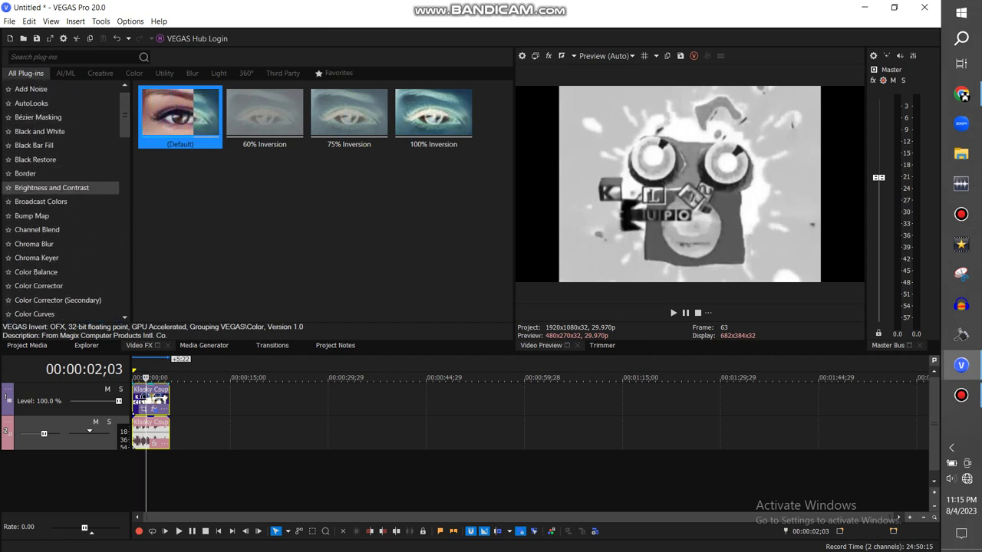
click(61, 216)
drag(180, 118, 157, 398)
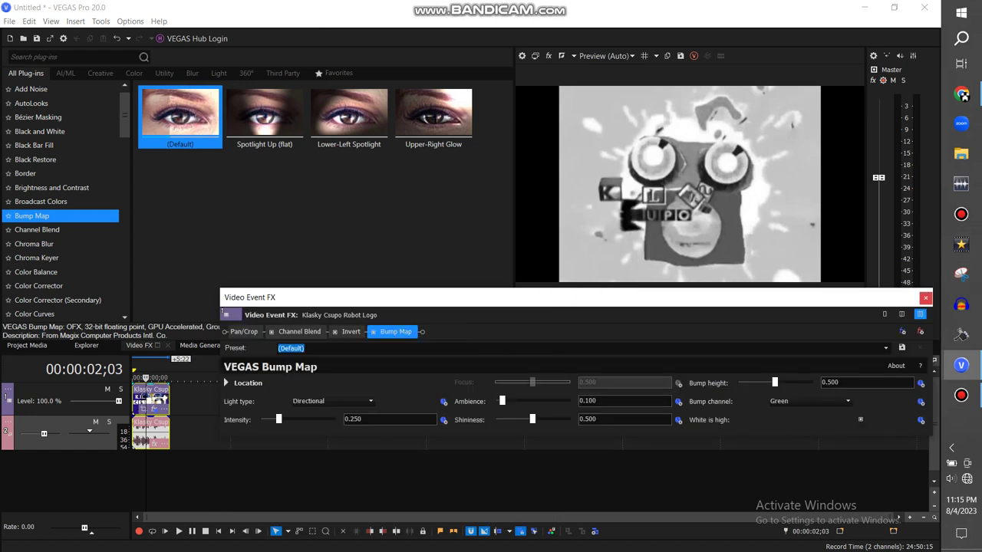
click(926, 299)
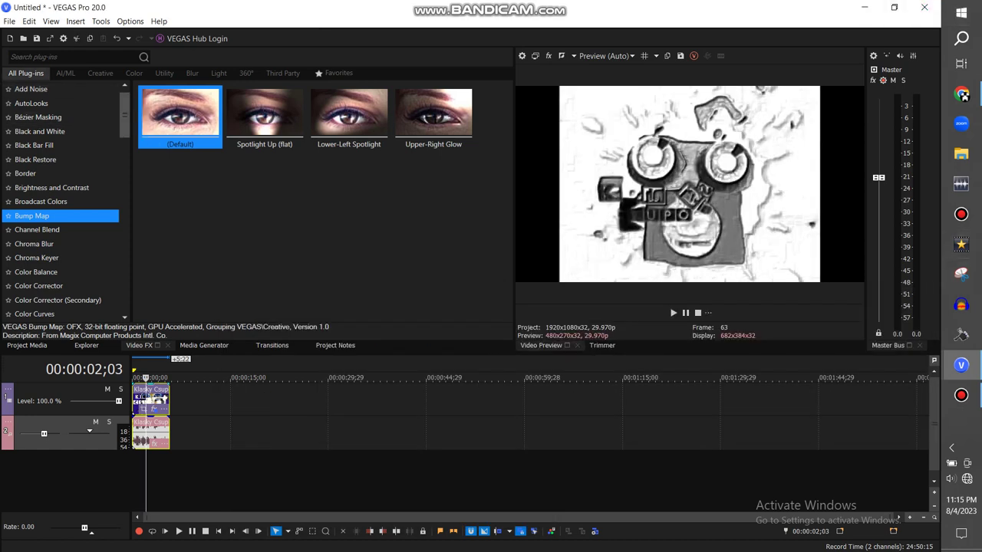
Add two Mirror effects to the video event, the first with the Reflect Left preset and the second with the (Default) preset
scroll(61, 200, down, 10)
scroll(61, 230, down, 5)
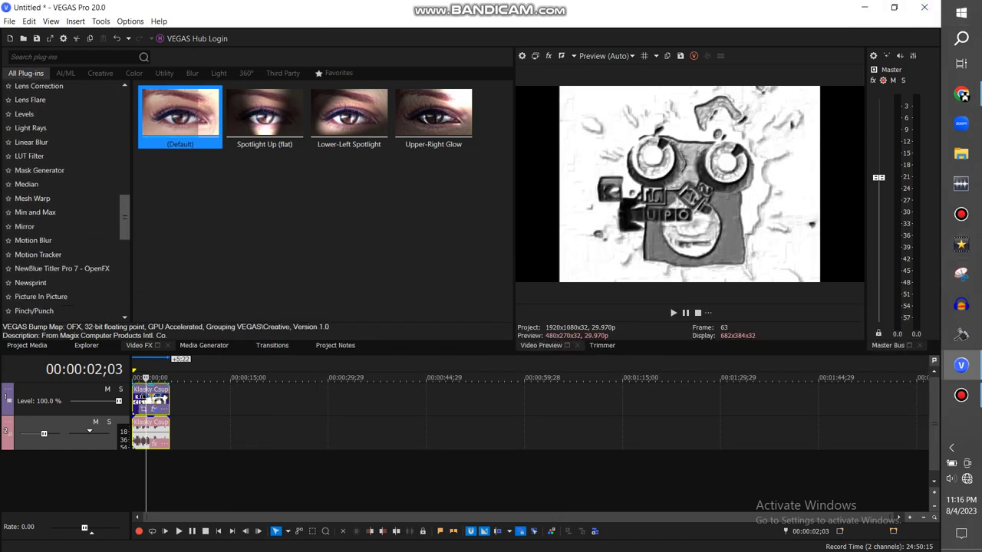
click(53, 218)
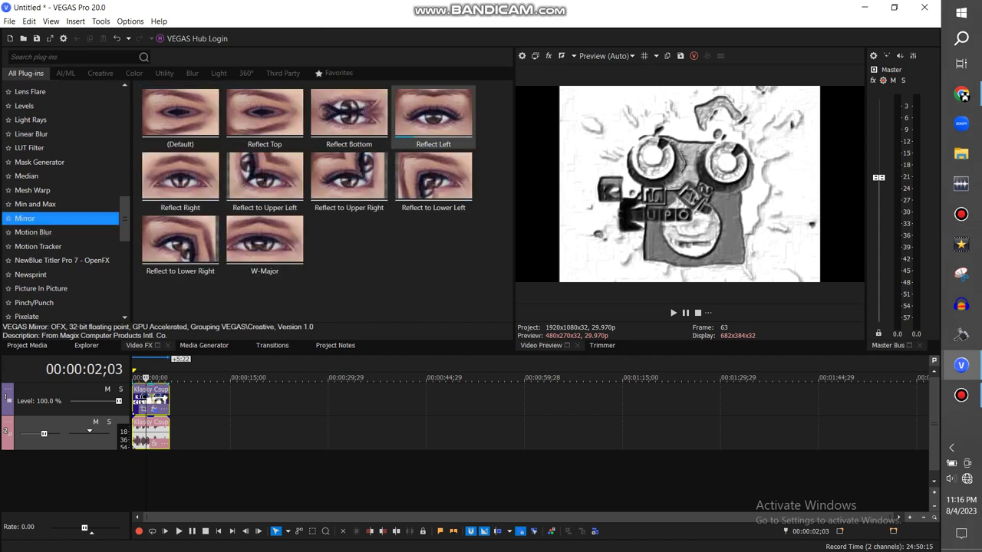
click(433, 115)
drag(433, 115, 152, 399)
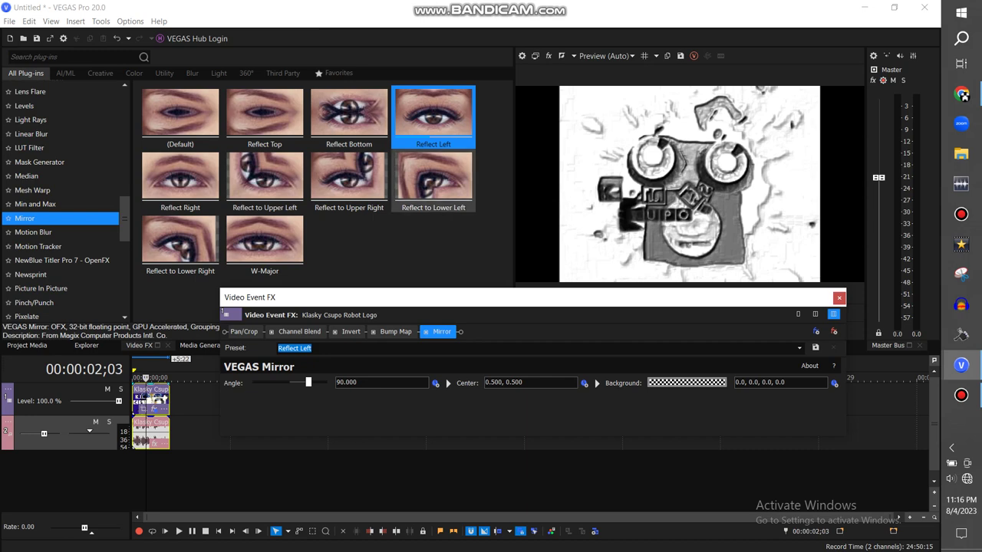
click(180, 116)
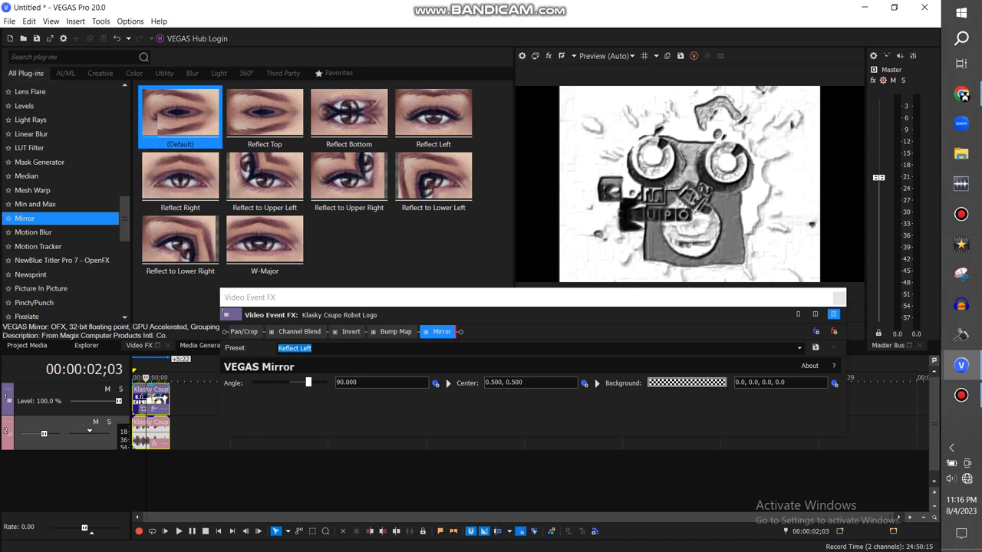
drag(180, 115, 454, 332)
click(839, 298)
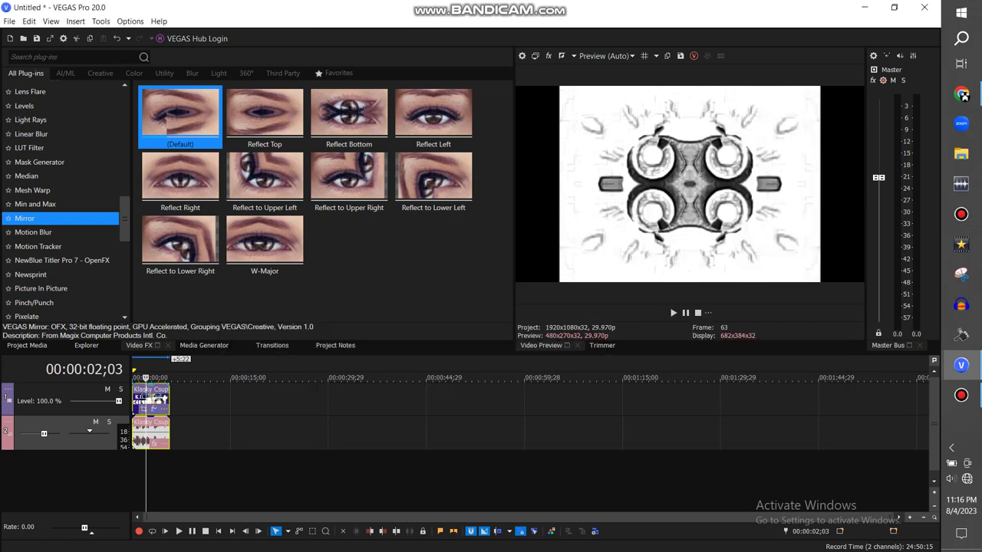
Add the ExpressFX Chorus and ExpressFX Reverb plug-ins to the audio event's effect chain
click(154, 442)
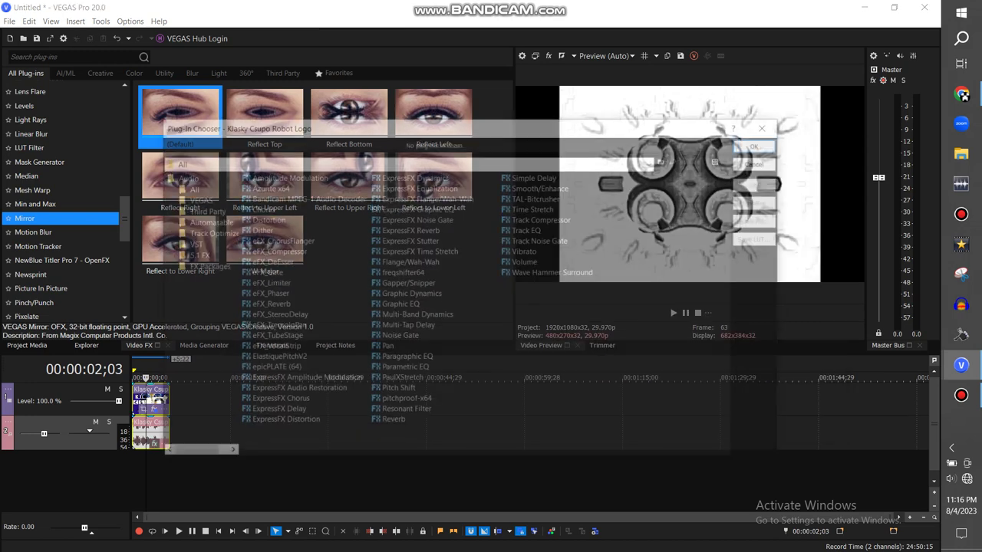
double_click(276, 401)
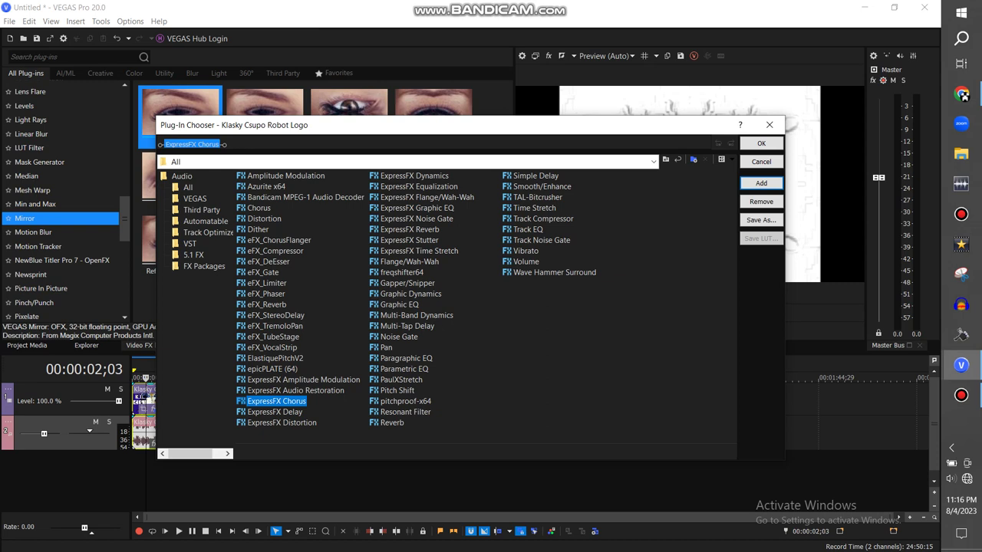
click(410, 230)
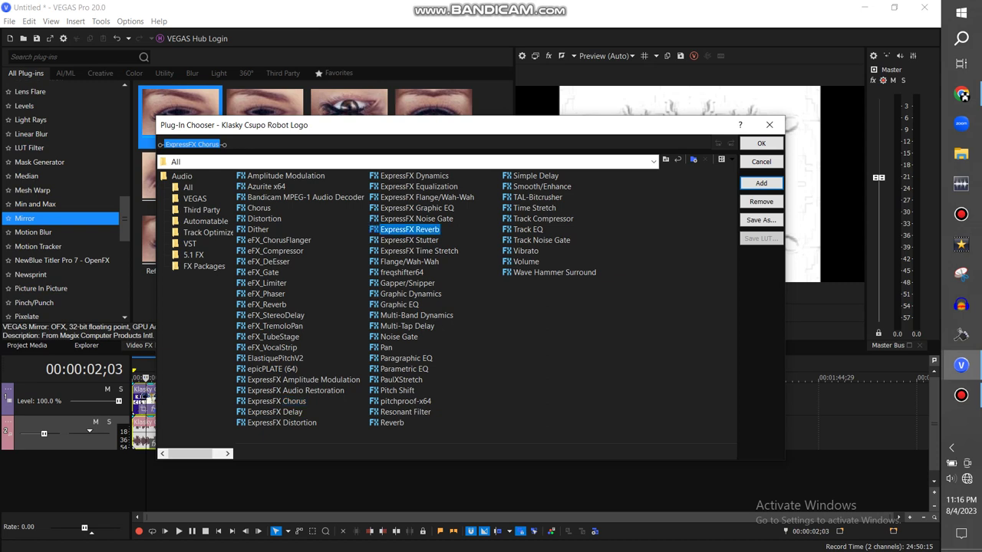
click(761, 183)
click(761, 143)
Set the audio event's ExpressFX Chorus to the D U H preset
click(122, 253)
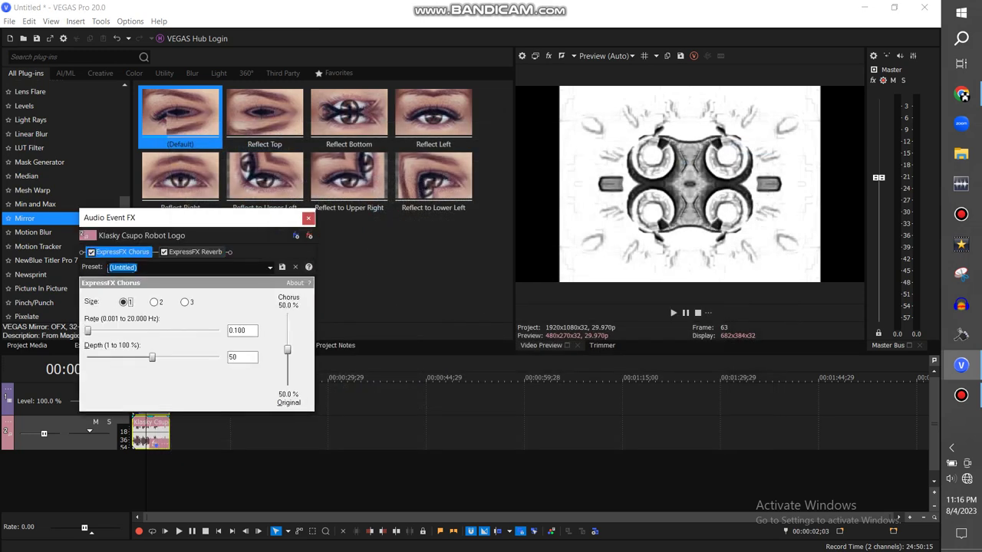
click(270, 268)
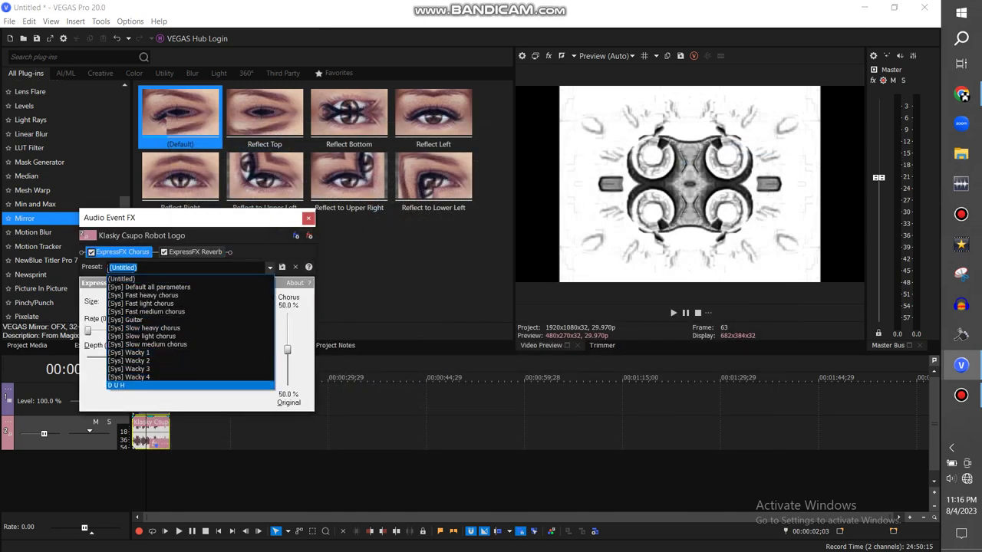
click(190, 385)
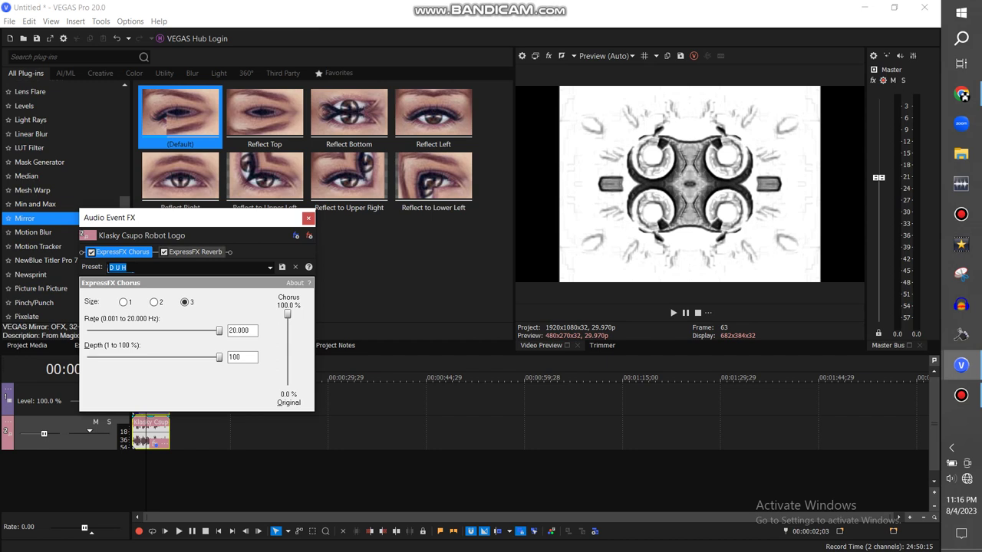
Set the audio event's ExpressFX Reverb to the [Sys] Dream-verb preset and close the effect settings
click(195, 252)
click(241, 268)
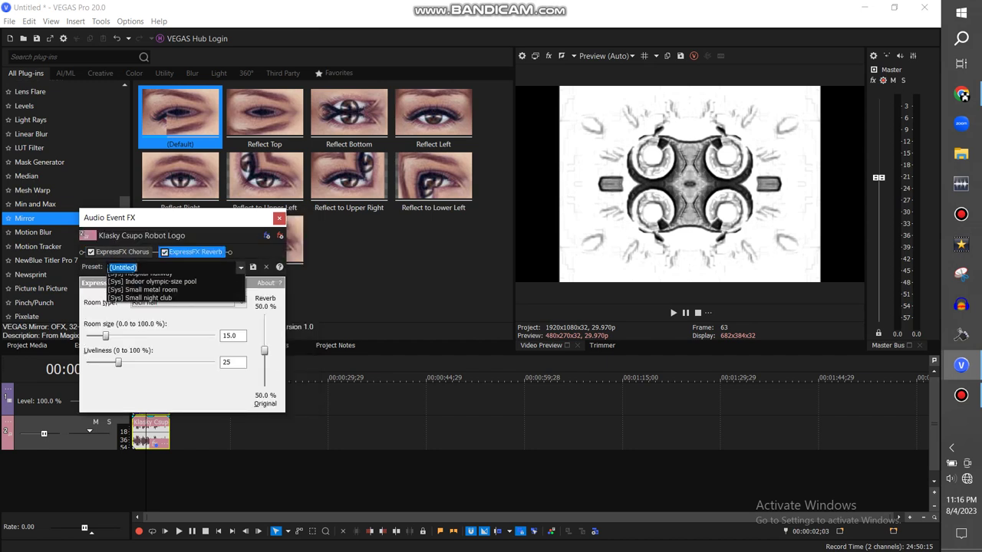
key(Up)
key(Up)
key(Up)
key(Up)
key(Return)
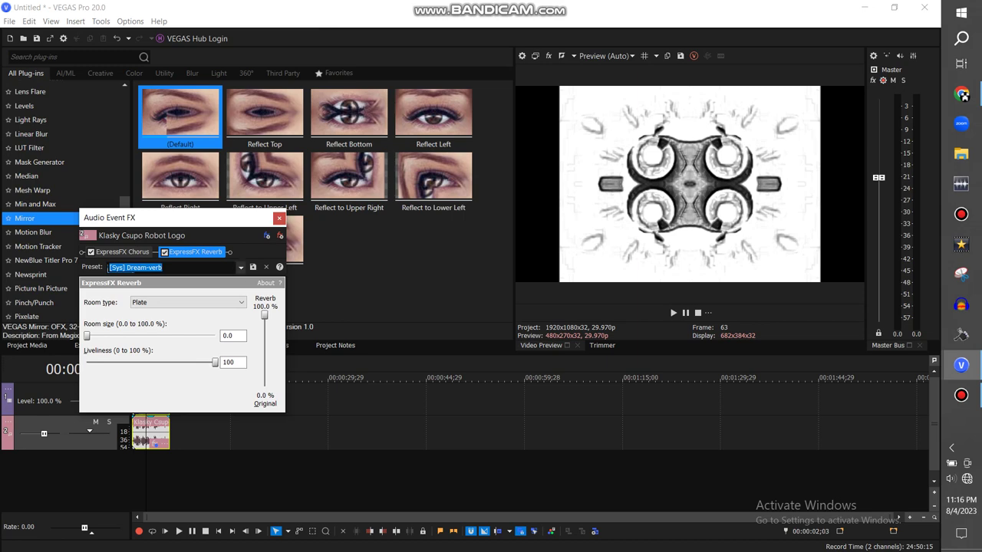
click(279, 218)
Play the clip from the start to check the combined video and audio effects
click(219, 531)
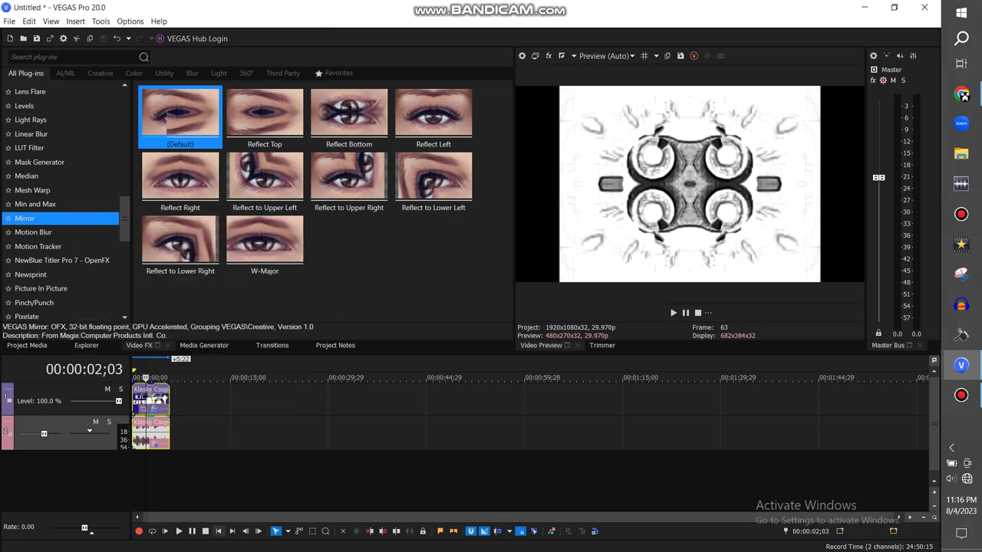
click(178, 530)
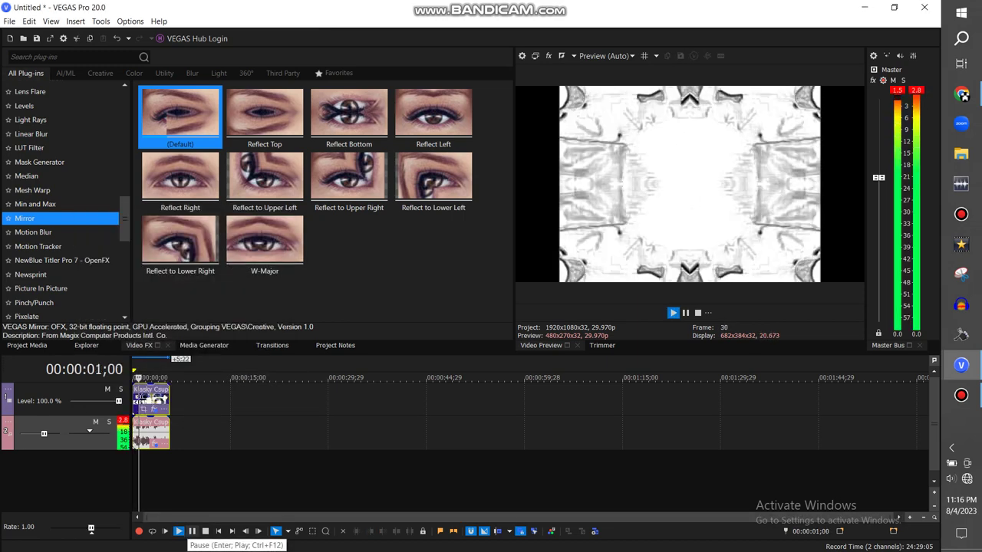
key(Return)
Change the ExpressFX Reverb preset to [Sys] Hospital hallway and preview the clip from the start
click(155, 444)
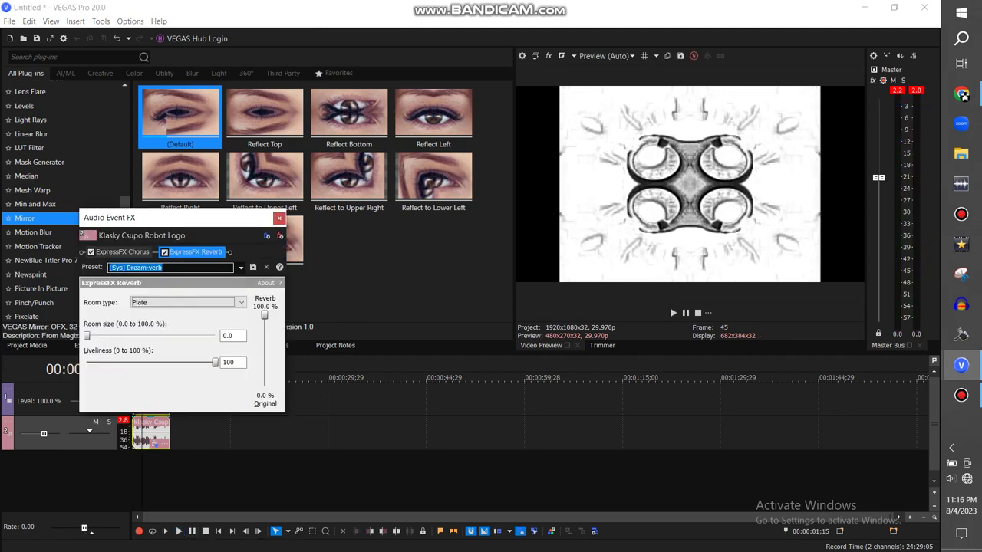
click(241, 267)
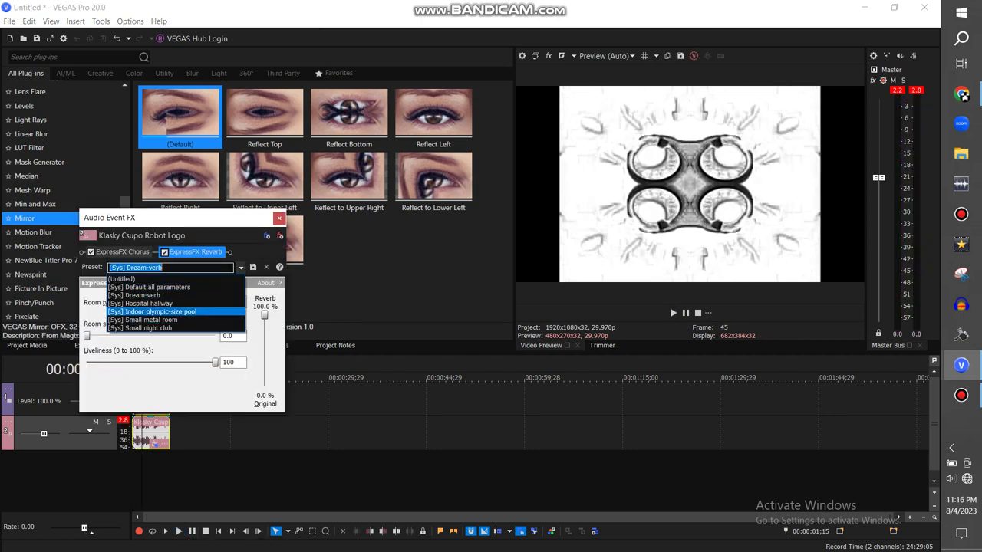
key(Return)
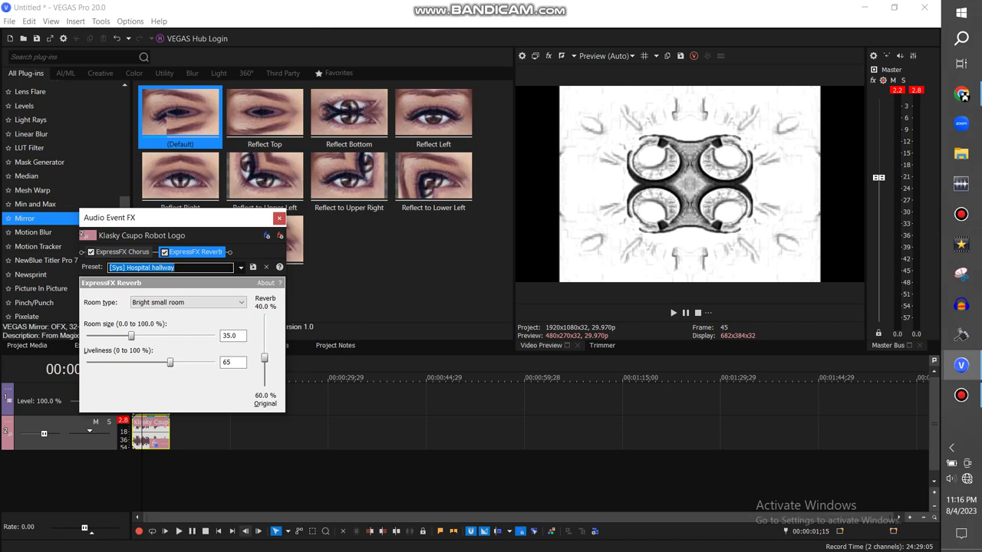
click(245, 530)
click(218, 530)
click(179, 531)
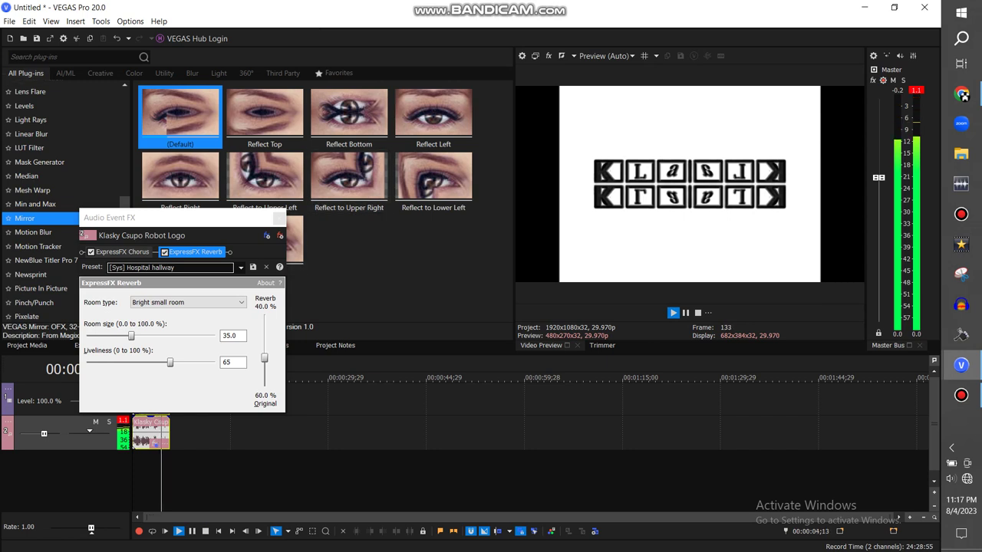
click(192, 531)
Switch the ExpressFX Reverb preset to [Sys] Indoor olympic-size pool and play the clip from the start
click(241, 268)
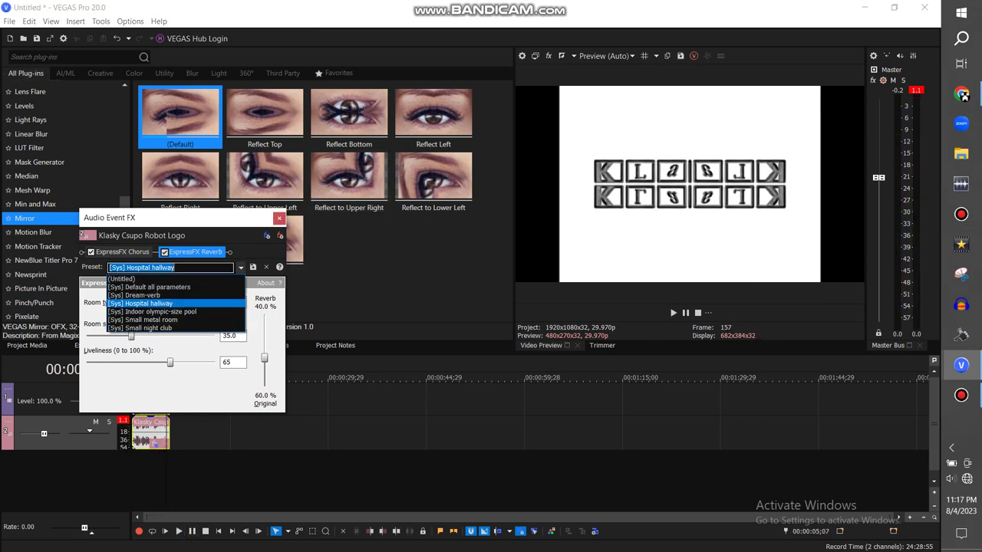
click(176, 311)
click(219, 530)
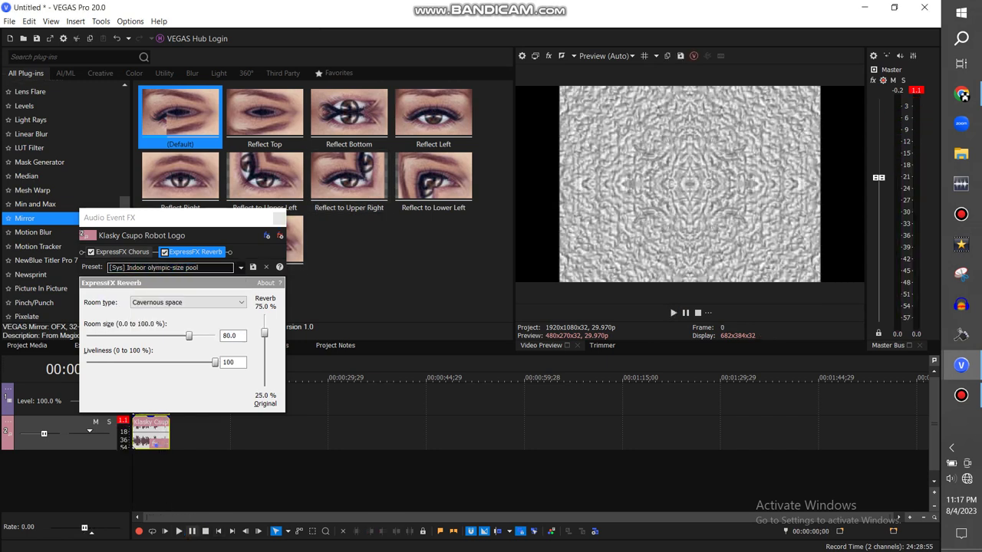
click(178, 531)
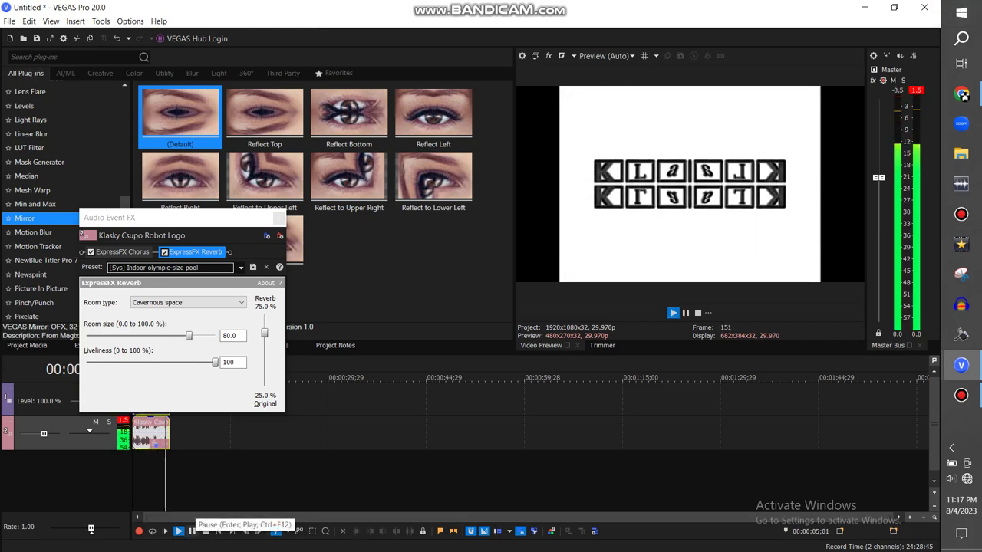
Change the ExpressFX Reverb preset to [Sys] Small metal room and preview the clip from the start
click(240, 267)
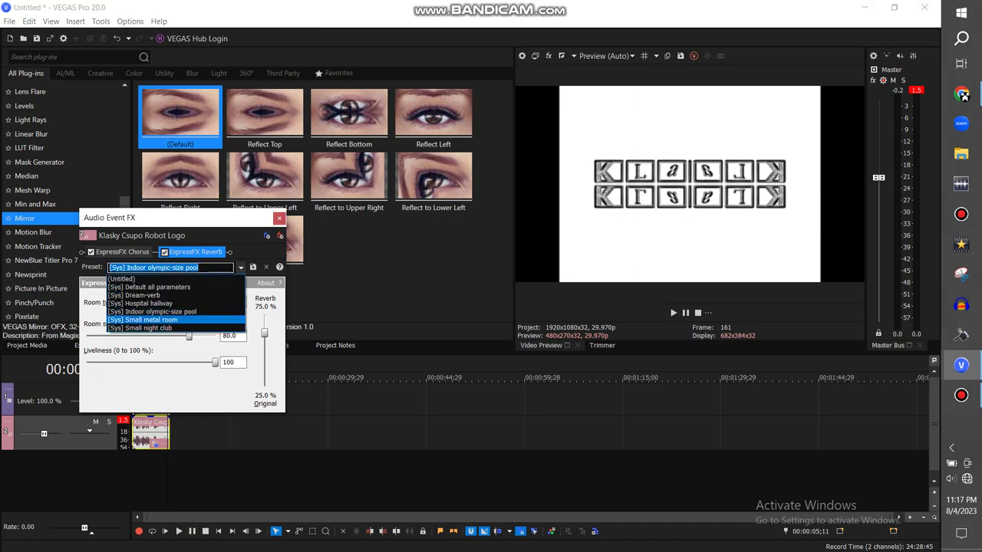
click(176, 320)
click(217, 531)
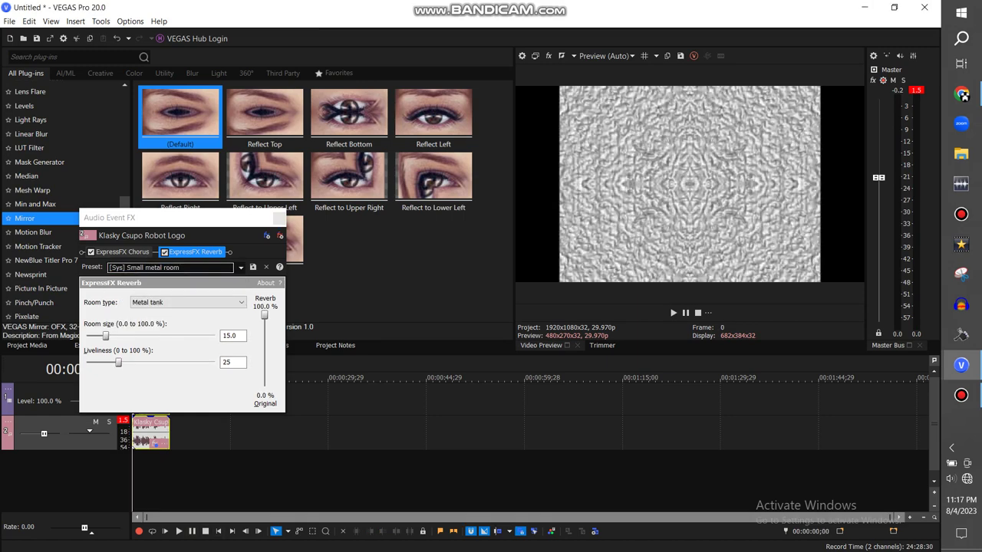
click(179, 531)
click(192, 531)
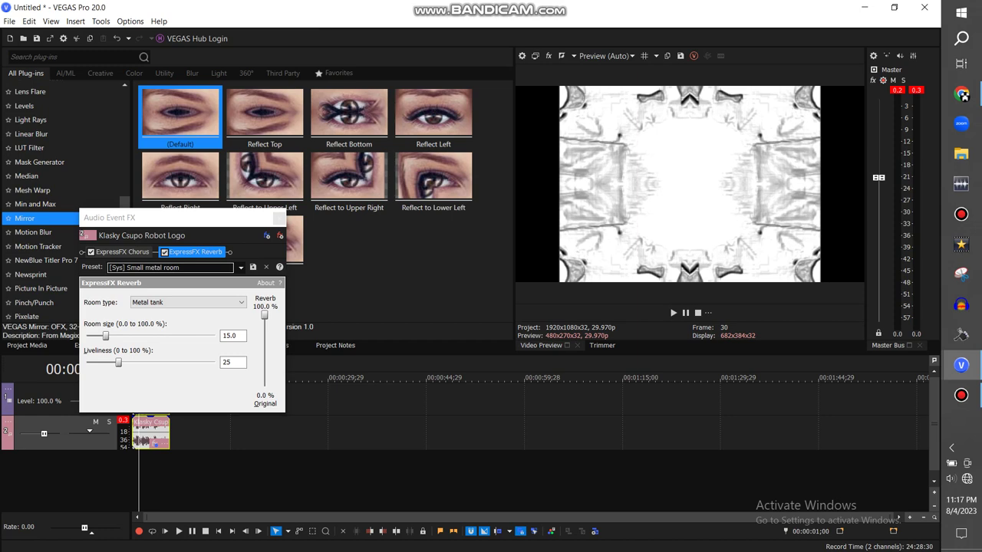
Switch the ExpressFX Reverb preset to [Sys] Small night club, close the effect settings and play the clip from the start
click(240, 267)
click(176, 329)
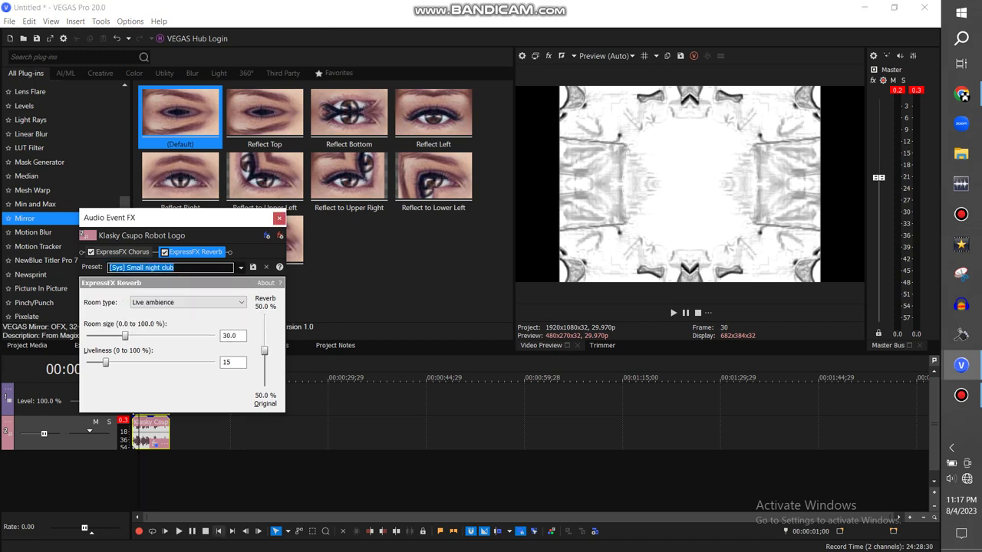
click(279, 217)
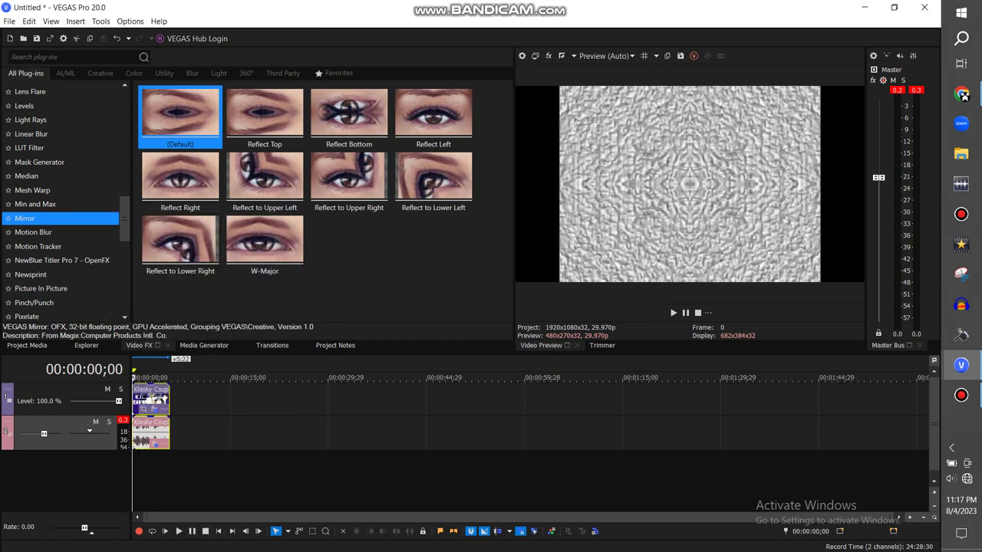
key(space)
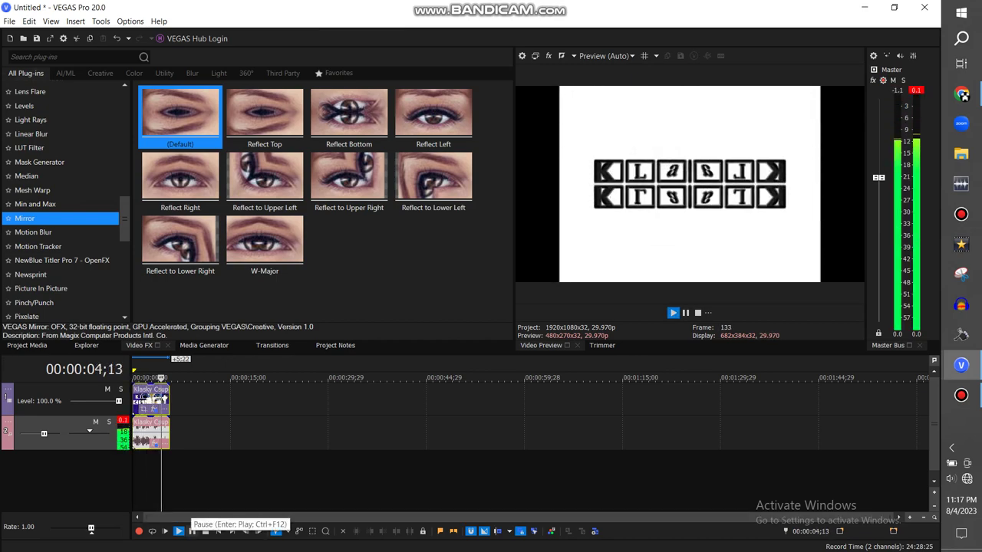
key(space)
click(218, 531)
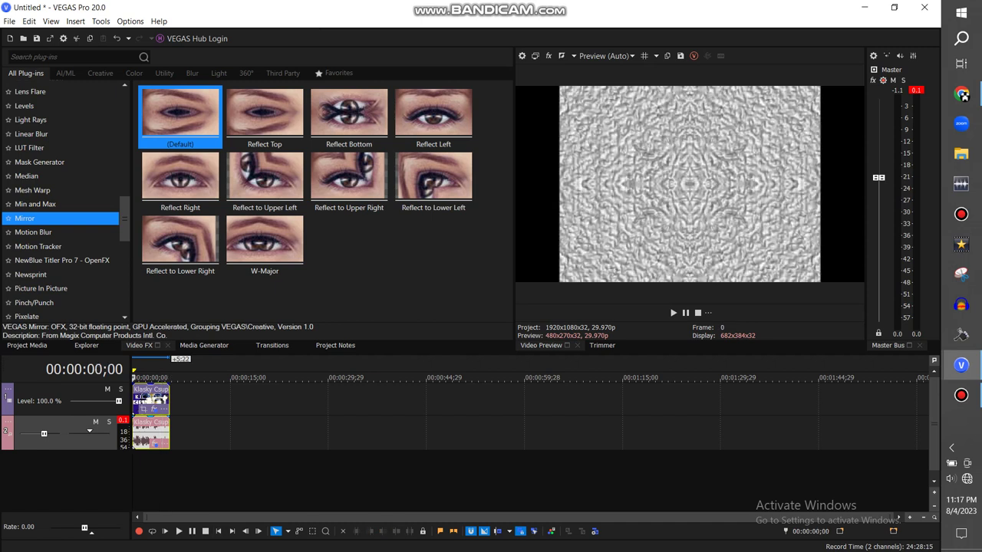
Remove ExpressFX Reverb from the audio event's effect chain, look through the available audio plug-ins and close the effect settings
click(155, 444)
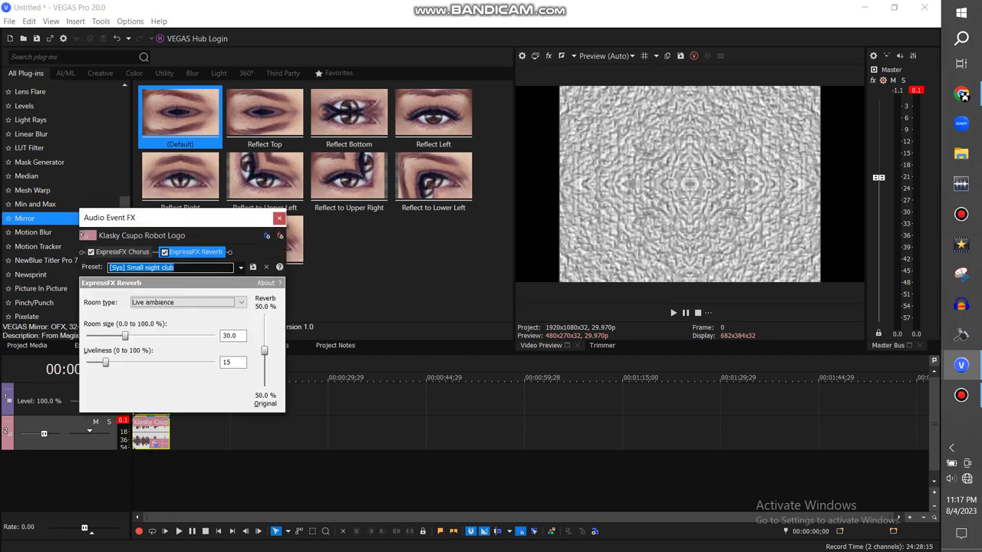
click(241, 267)
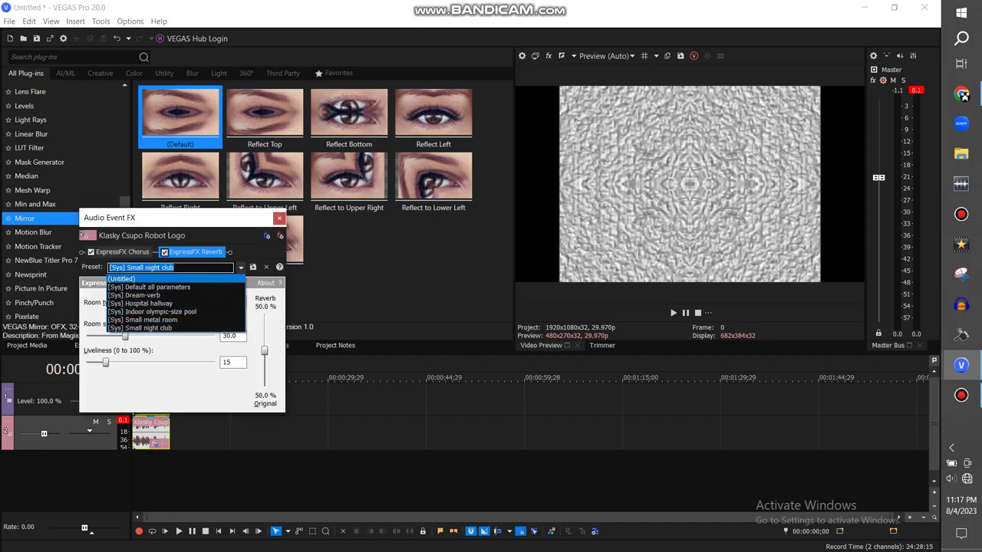
click(280, 236)
click(280, 235)
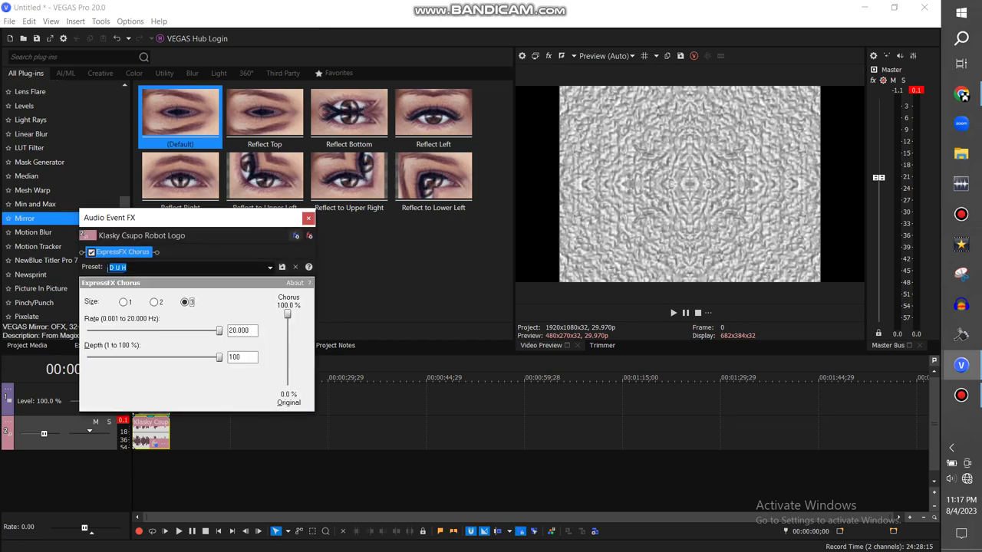
click(295, 235)
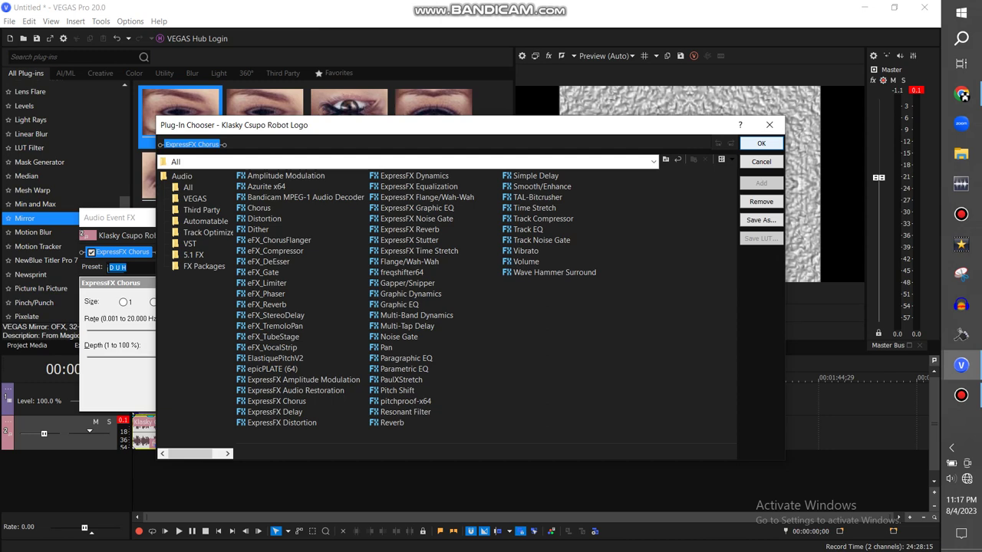
key(Return)
key(alt+F4)
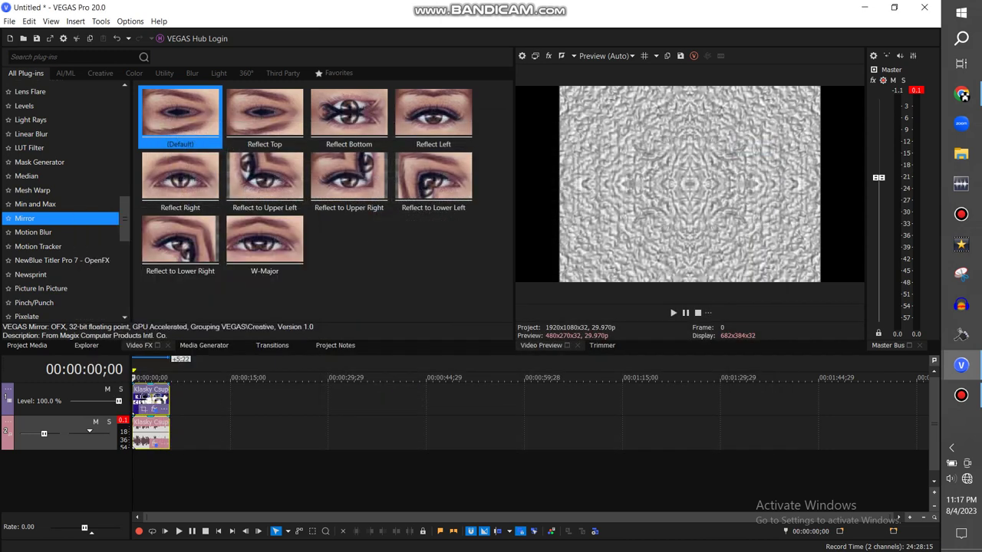
Select the clip's time range and set up a Wave render named "Klasky Csupo in D U H + Reverb" in D:\Recycle Temporarily
double_click(151, 399)
click(9, 22)
click(31, 124)
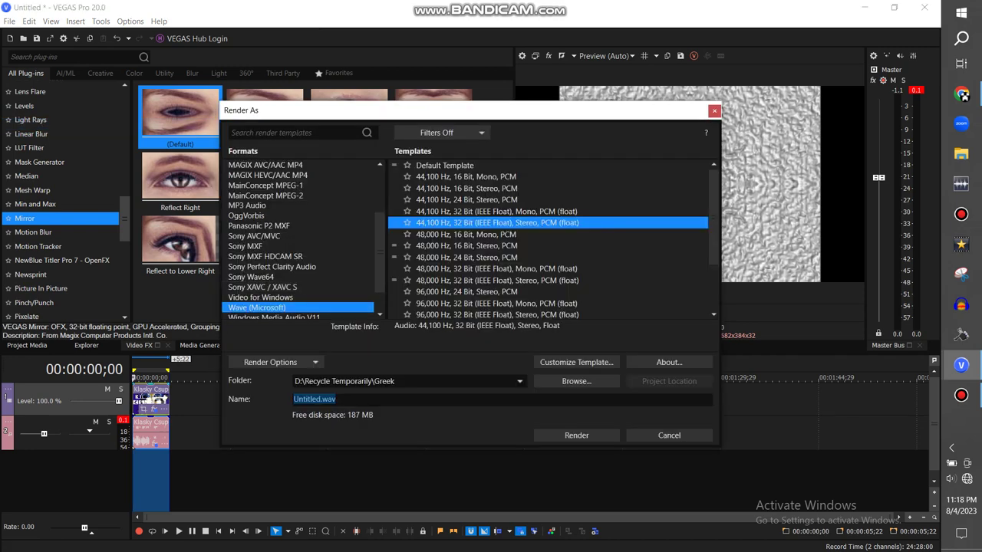
click(519, 381)
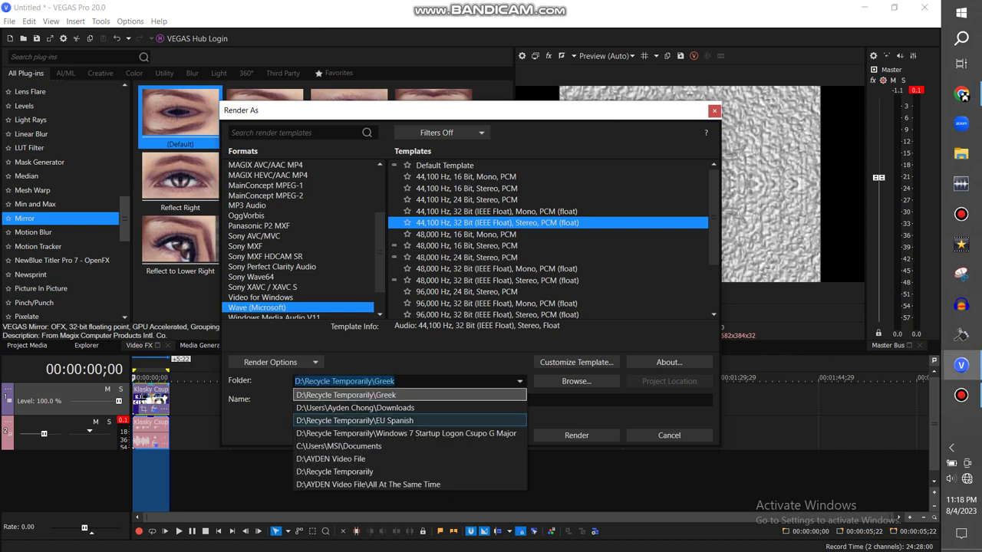
key(Return)
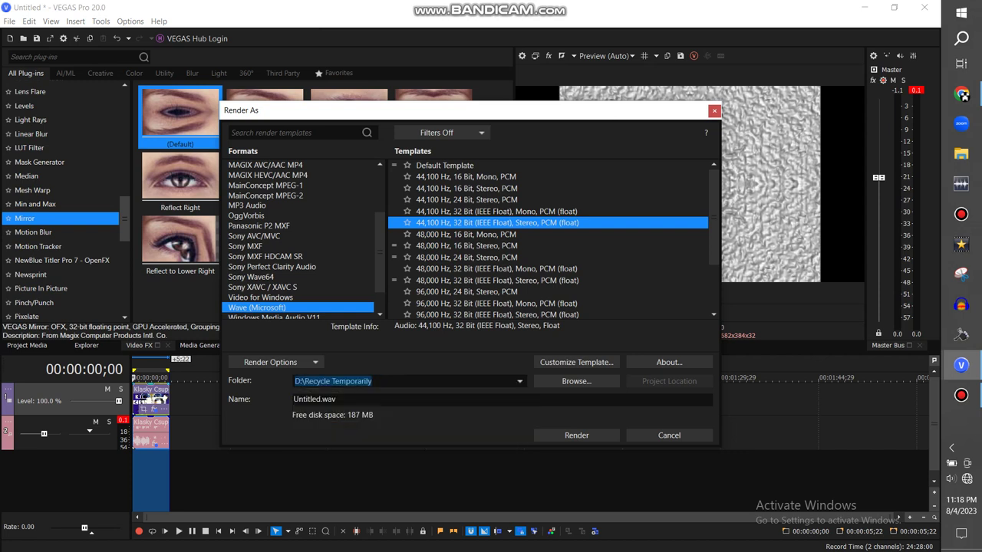
key(Tab)
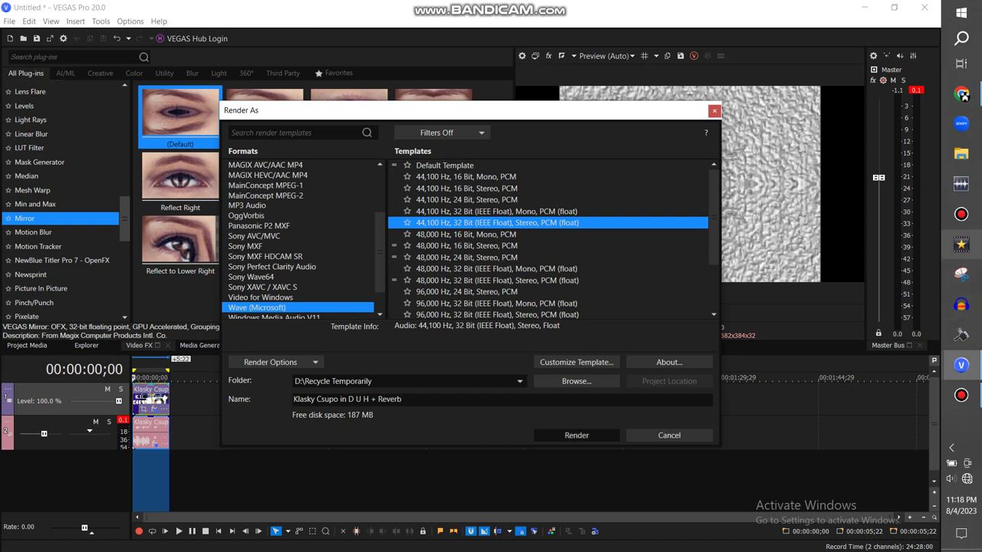
Launch WavePad, return to the untitled VEGAS Pro project and finish rendering the audio file
click(961, 183)
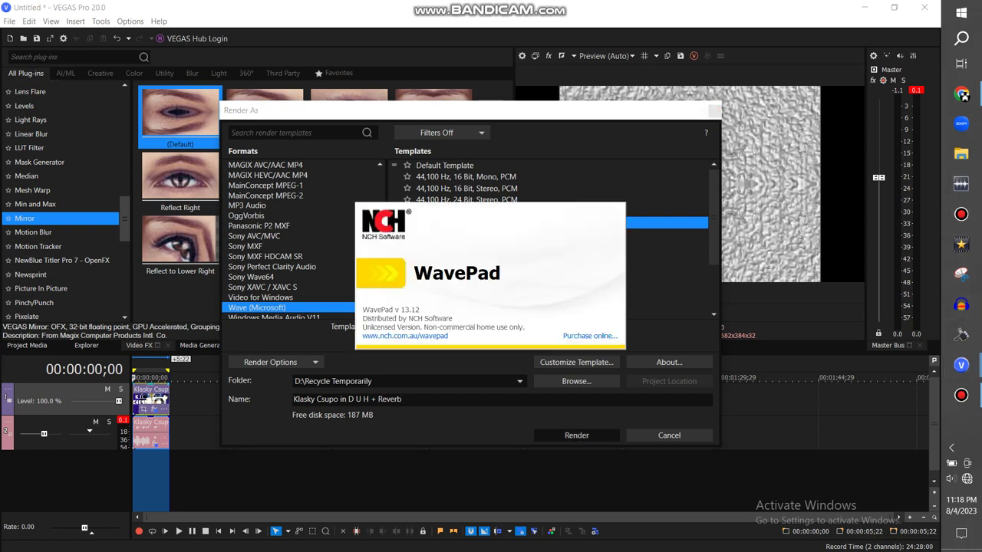
key(Escape)
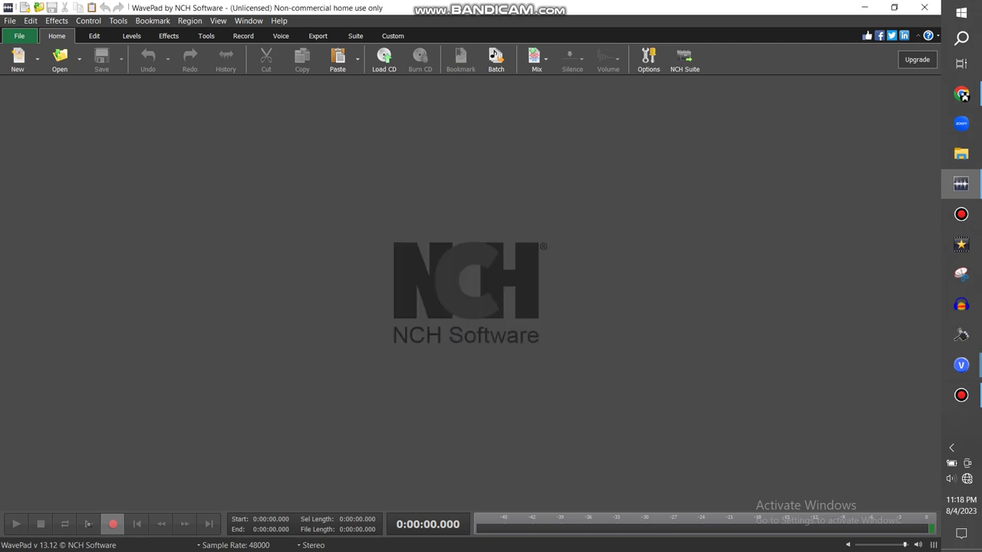
click(961, 365)
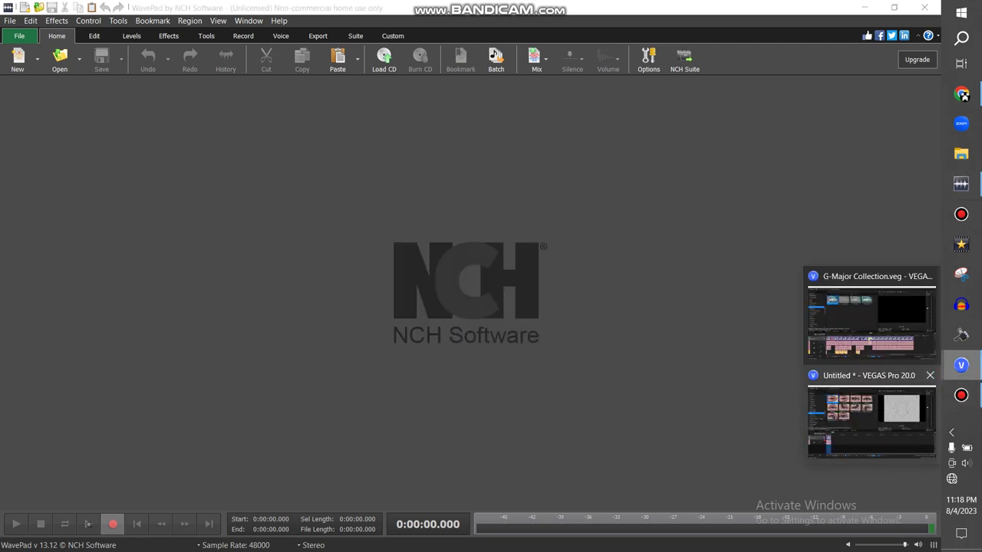
click(870, 414)
click(545, 387)
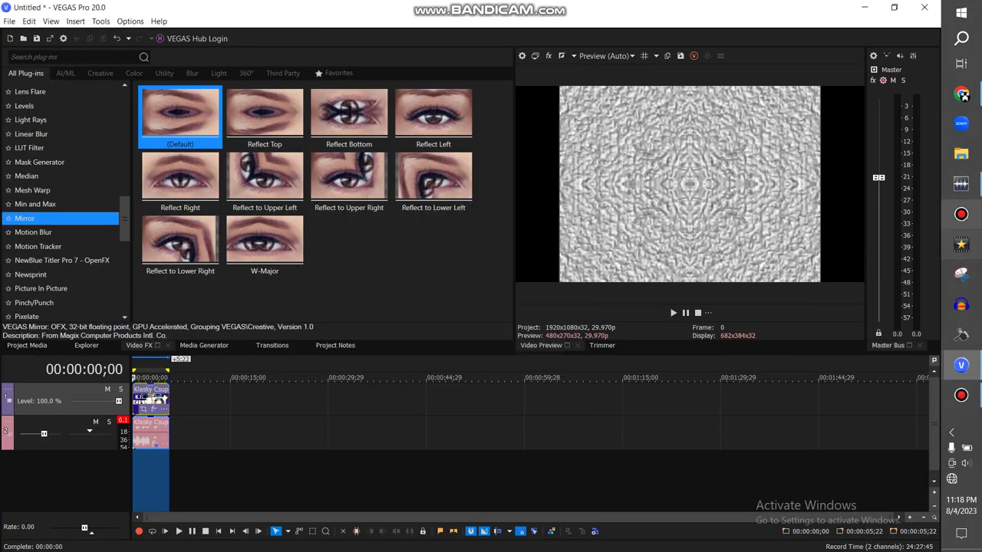
Switch to WavePad and open the audio file "Klasky Csupo in D U H + Reverb.wav"
click(960, 184)
click(59, 59)
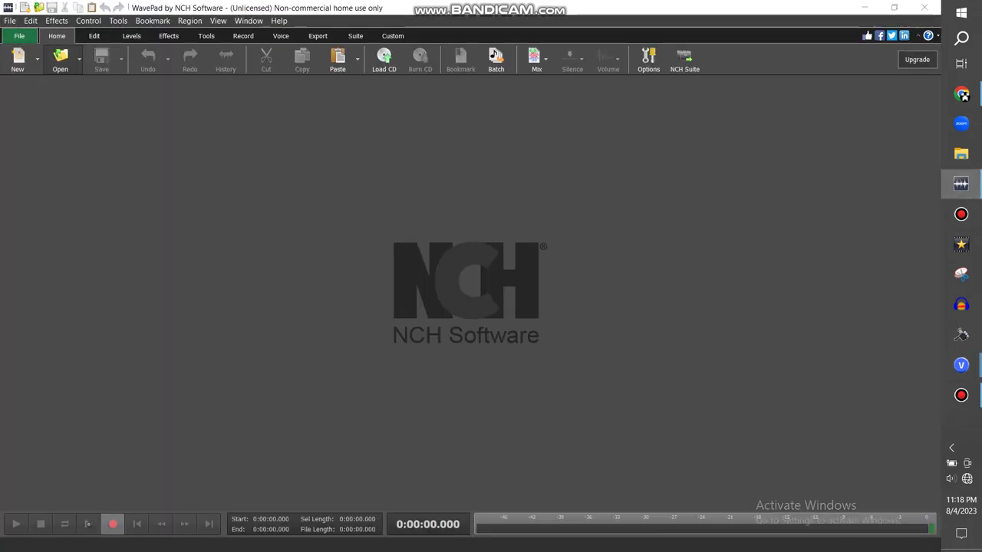
text(kl)
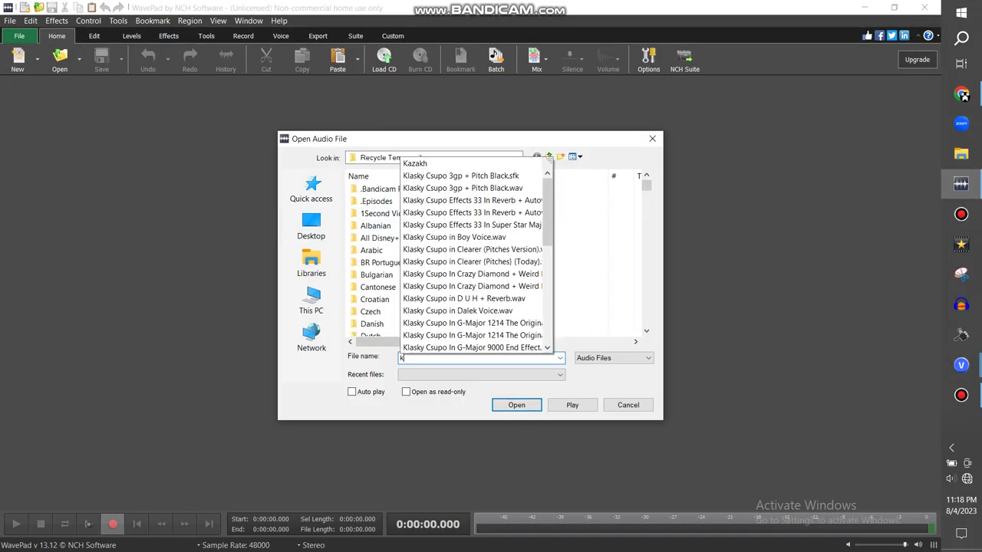
click(464, 286)
click(516, 405)
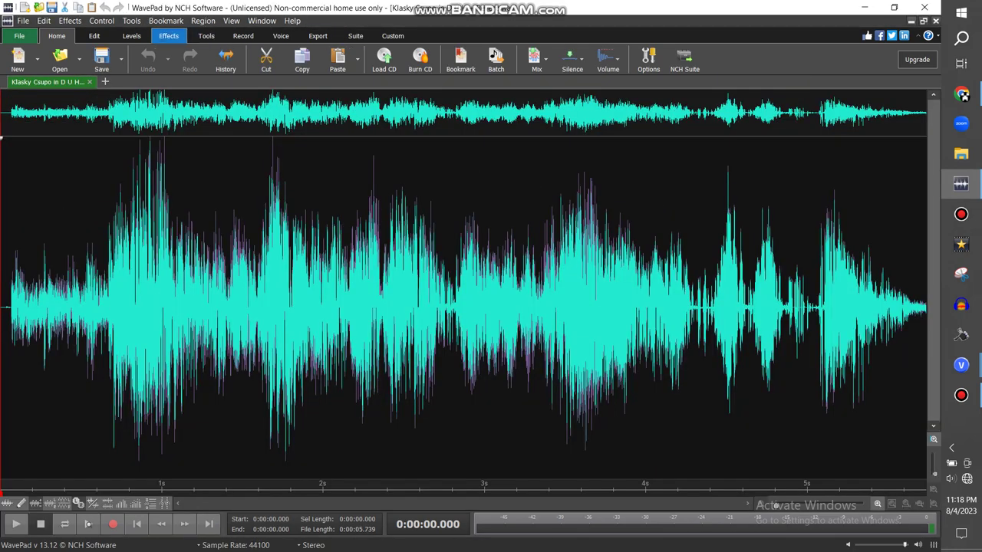
Load the IL Vocodex (demo) VST effect on the whole audio file, choose its Reverb preset and preview it
click(168, 36)
click(391, 60)
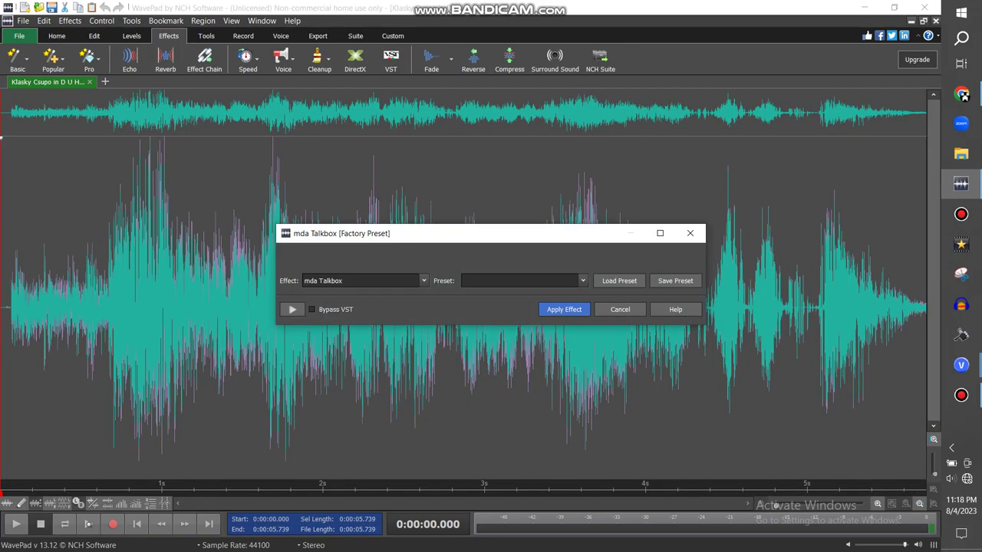
click(383, 281)
click(360, 169)
click(583, 49)
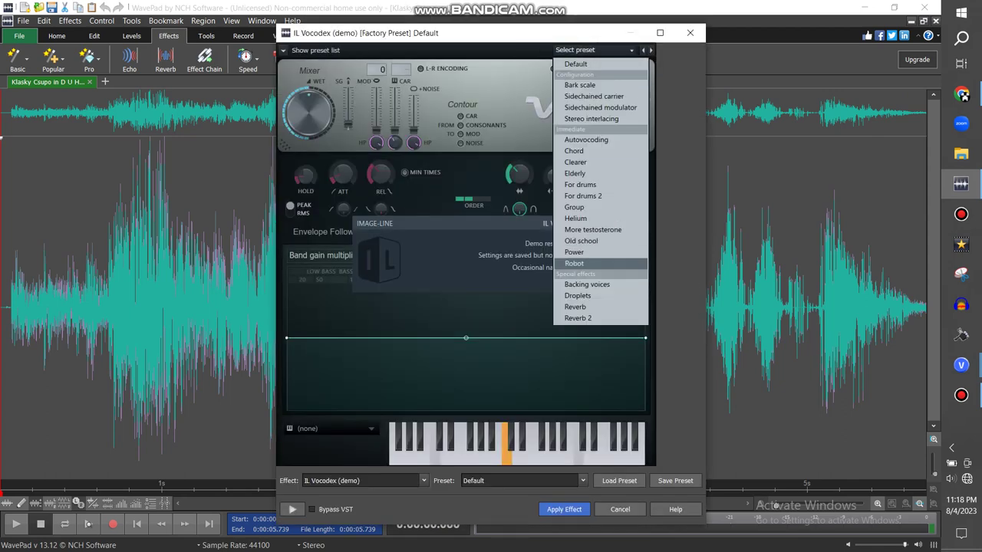
click(591, 307)
click(292, 509)
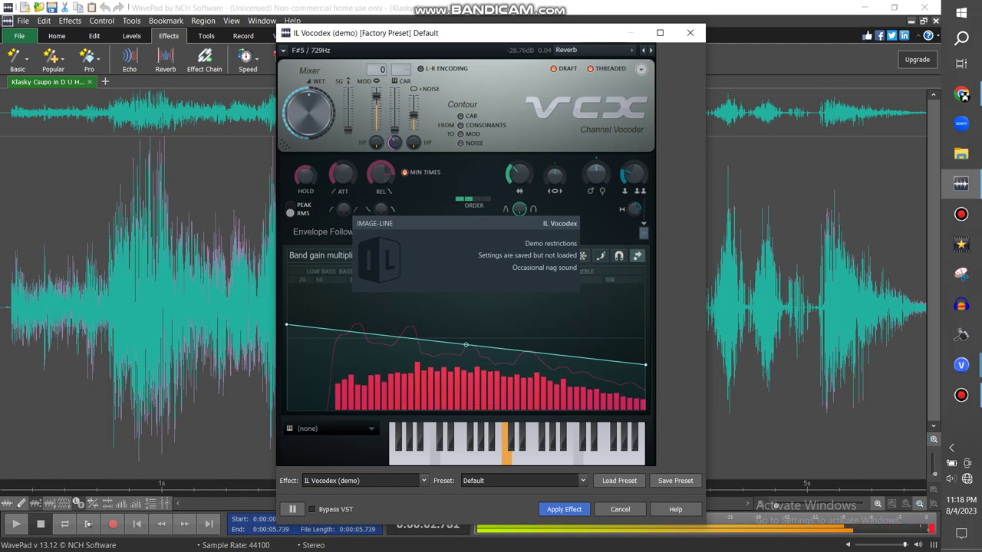
Try Vocodex's Reverb 2 preset during the preview and stop playback
click(590, 49)
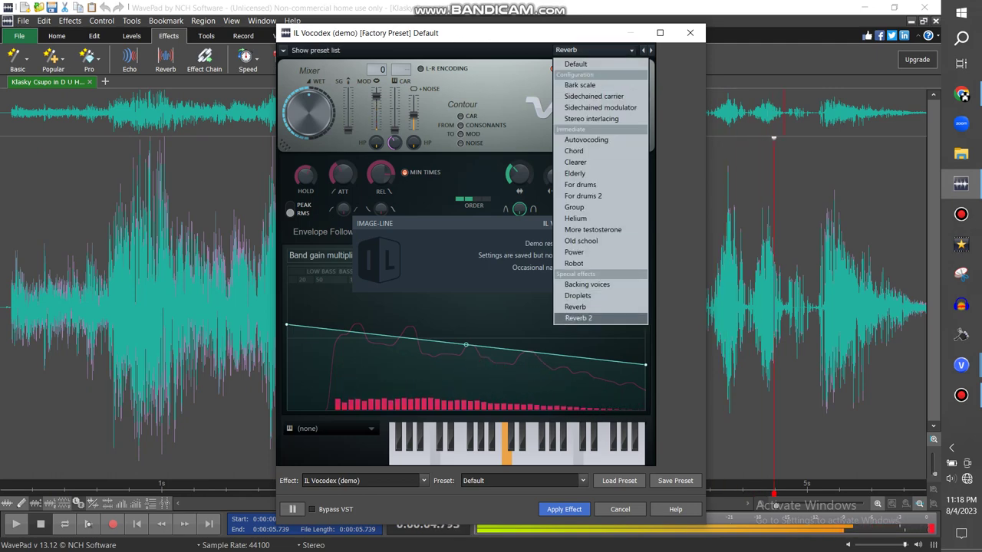
click(578, 318)
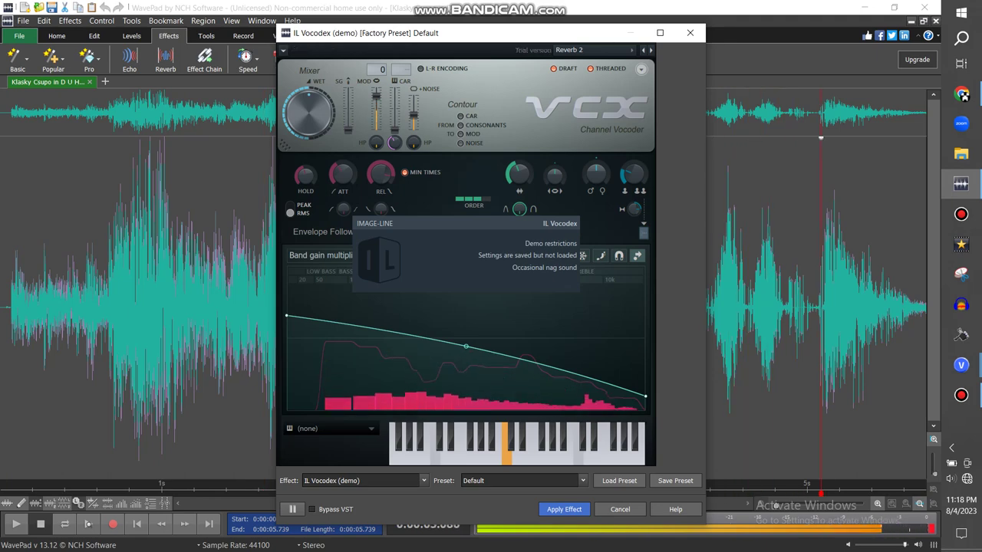
click(292, 510)
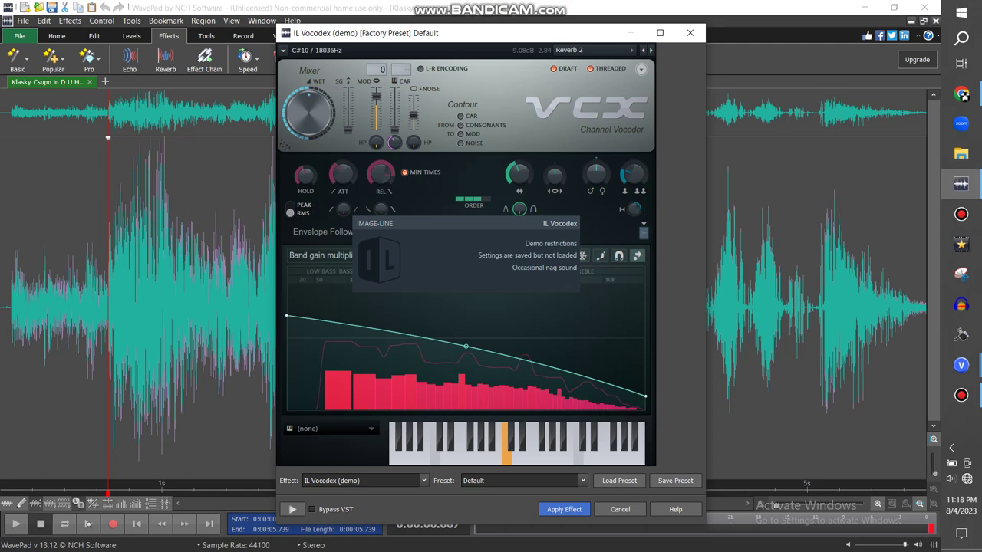
Set the Vocodex preset back to Reverb, preview it and apply the effect to the audio
click(569, 50)
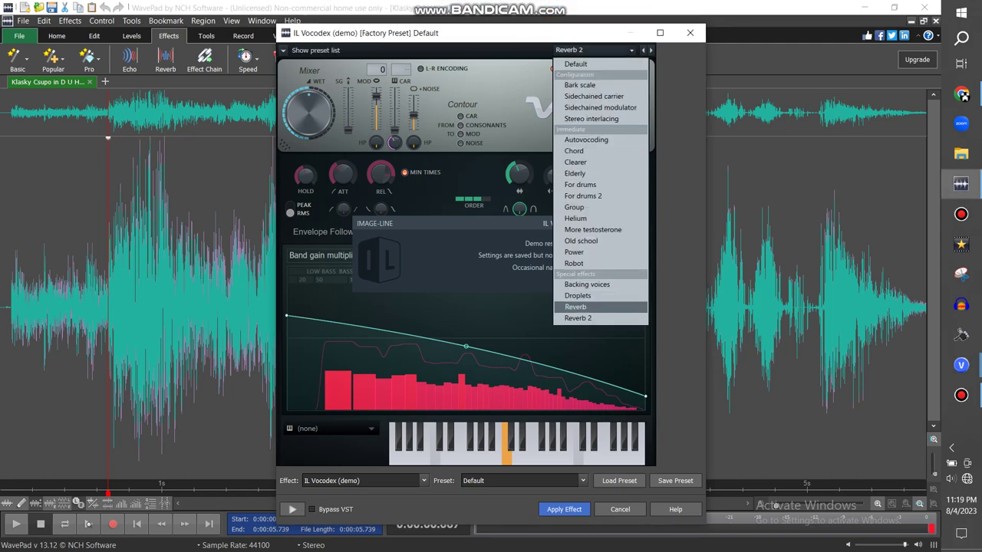
click(576, 307)
click(292, 509)
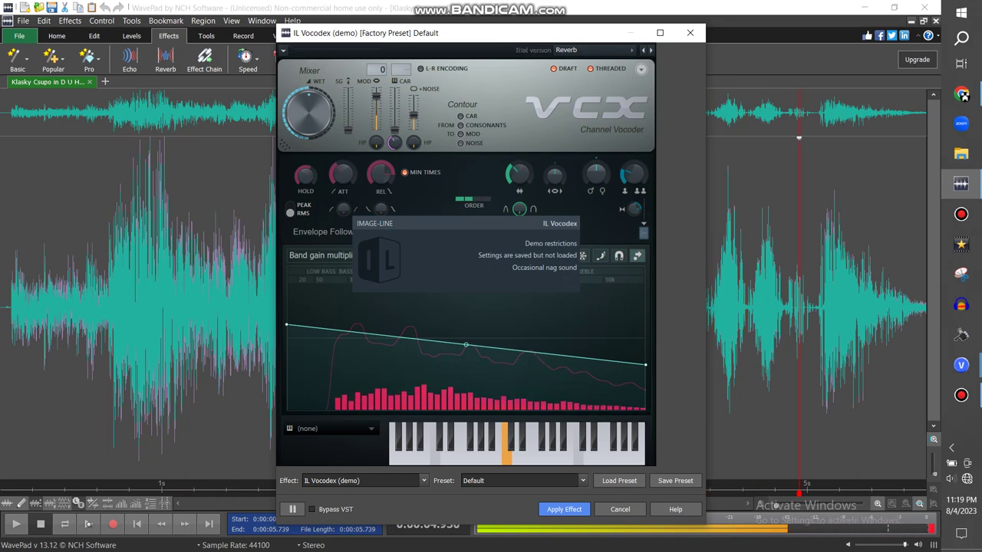
key(Return)
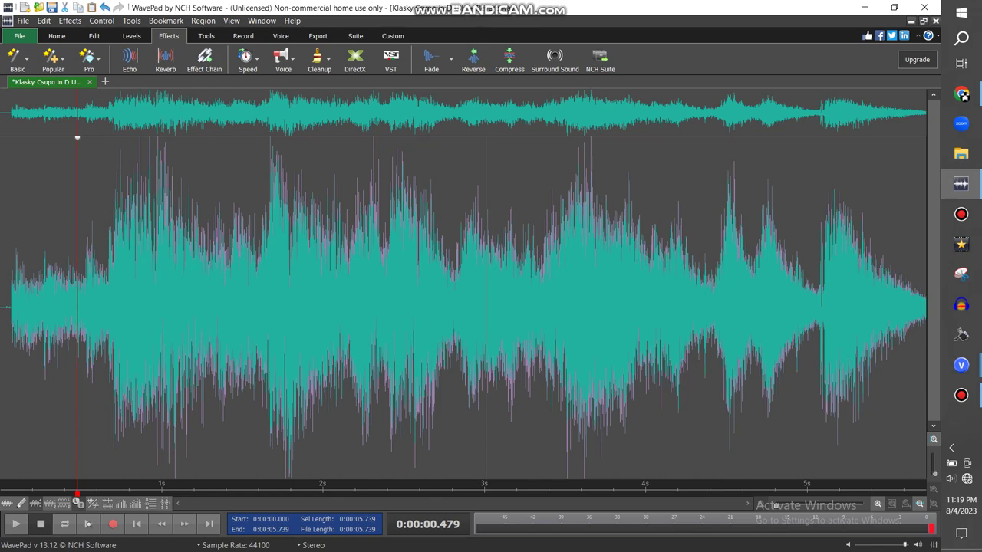
Handwrite NOPE in red across the waveform with the screen recorder's drawing tool
mouse_move(587, 7)
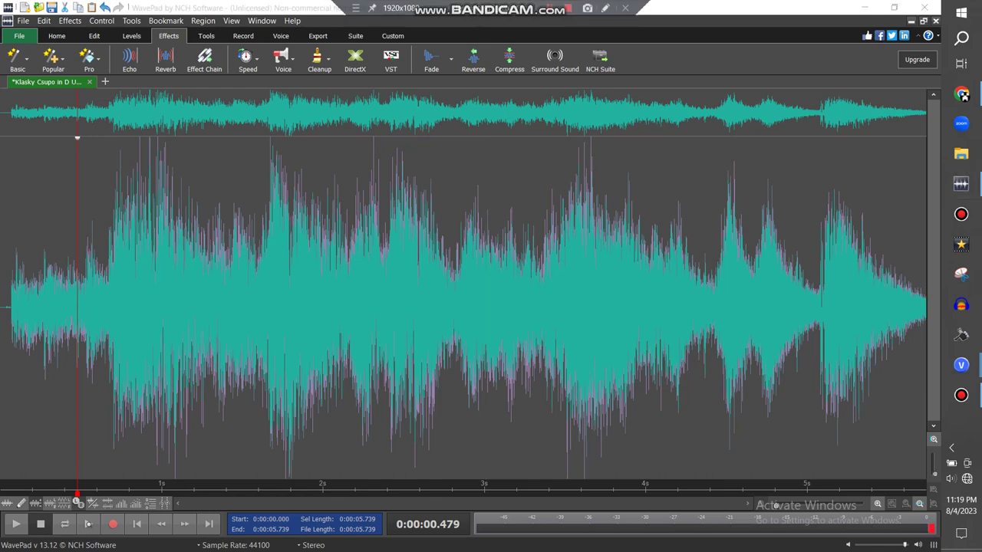
click(605, 9)
drag(297, 250, 301, 345)
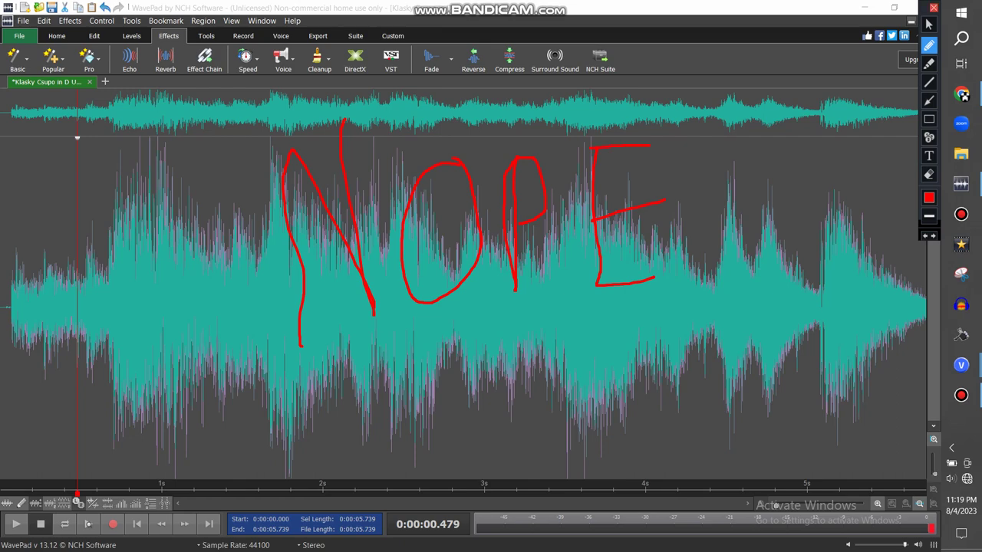
Close the drawing tool and exit WavePad without saving the changes to Klasky Csupo in D U H + Reverb.wav
drag(925, 8, 922, 12)
click(930, 12)
click(928, 7)
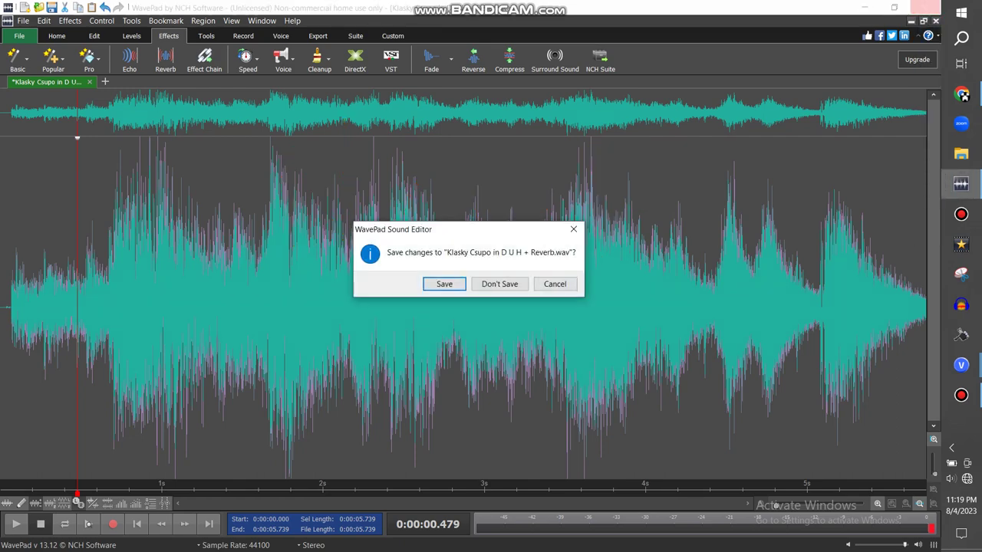
click(500, 283)
Search the Recycle Temporarily folder on HDD1 (D:) for "d u h", delete Klasky Csupo in D U H + Reverb and close File Explorer
click(961, 153)
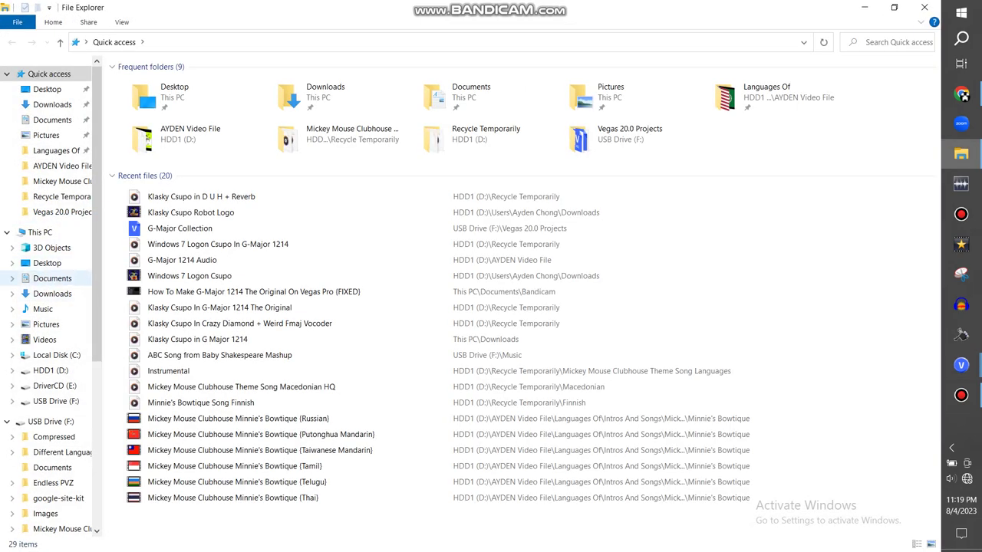
click(50, 370)
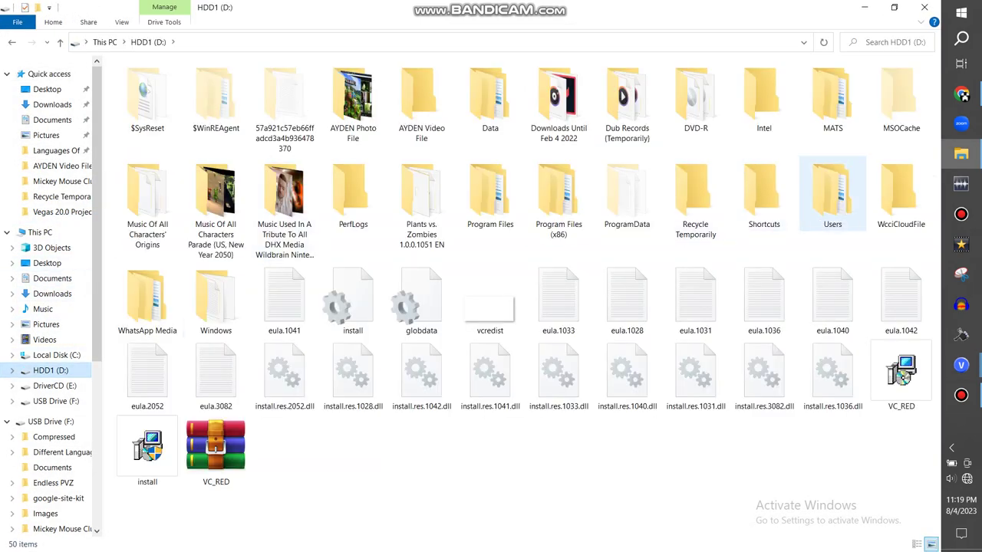
double_click(695, 198)
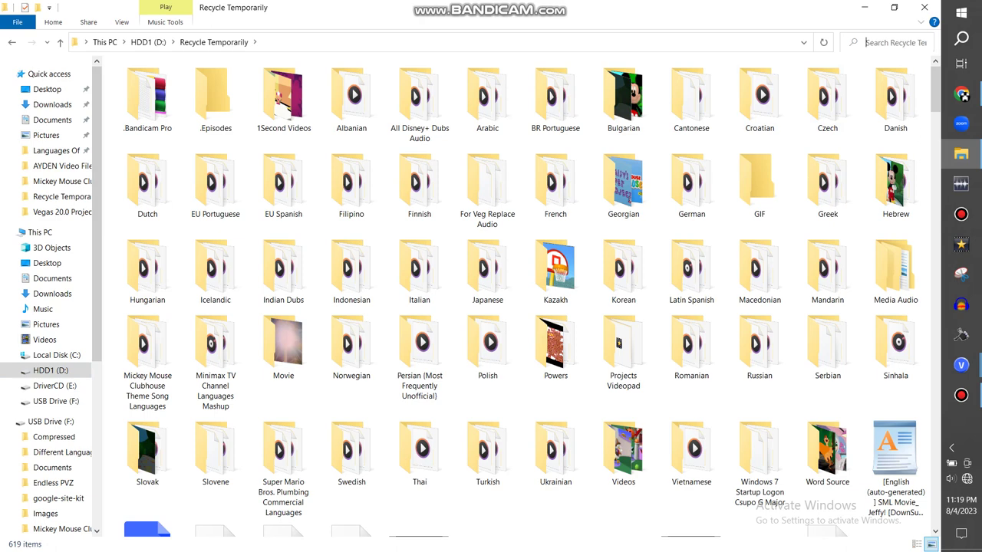
text(duh)
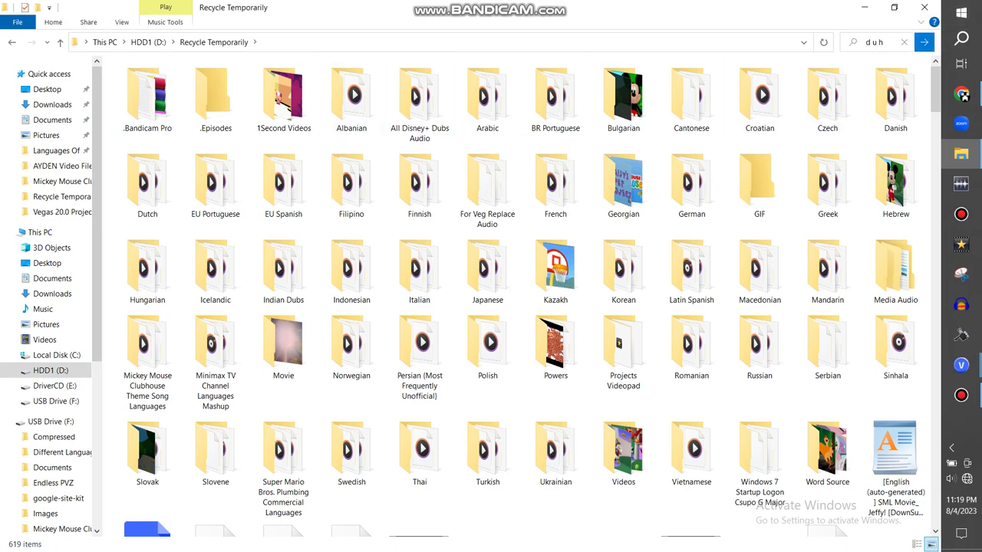
key(Return)
right_click(189, 76)
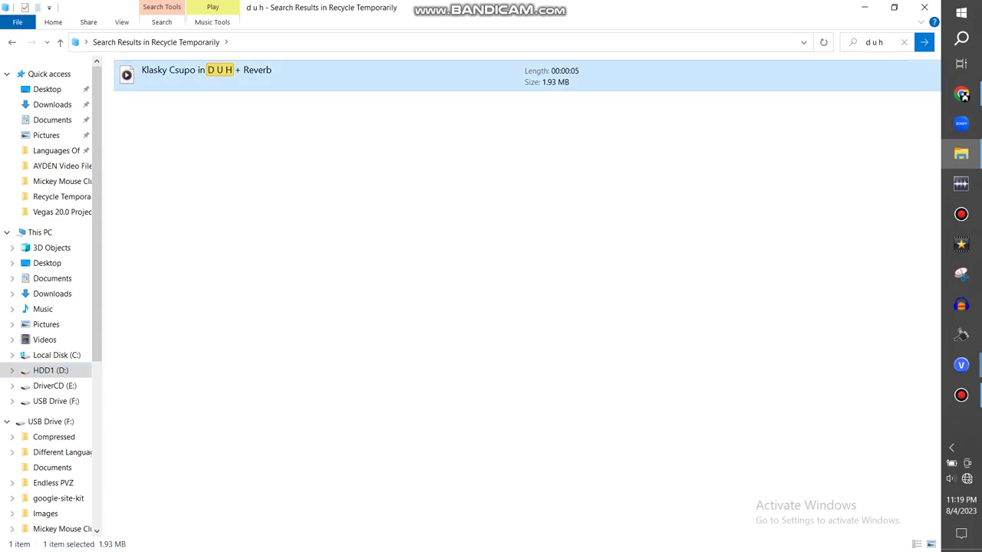
click(222, 359)
click(924, 7)
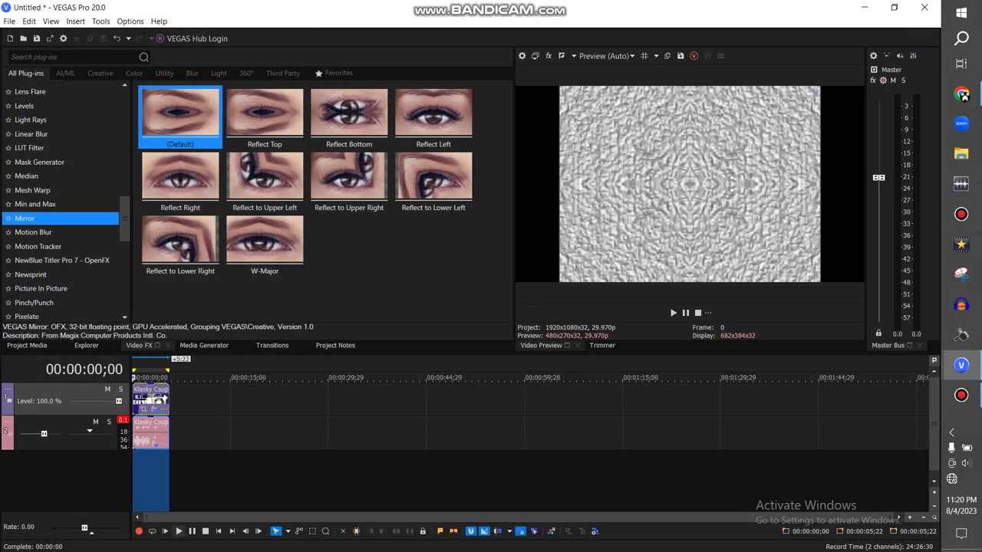
In VEGAS Pro, preview the clip and add ExpressFX Reverb after ExpressFX Chorus in its audio event effects
key(space)
click(154, 443)
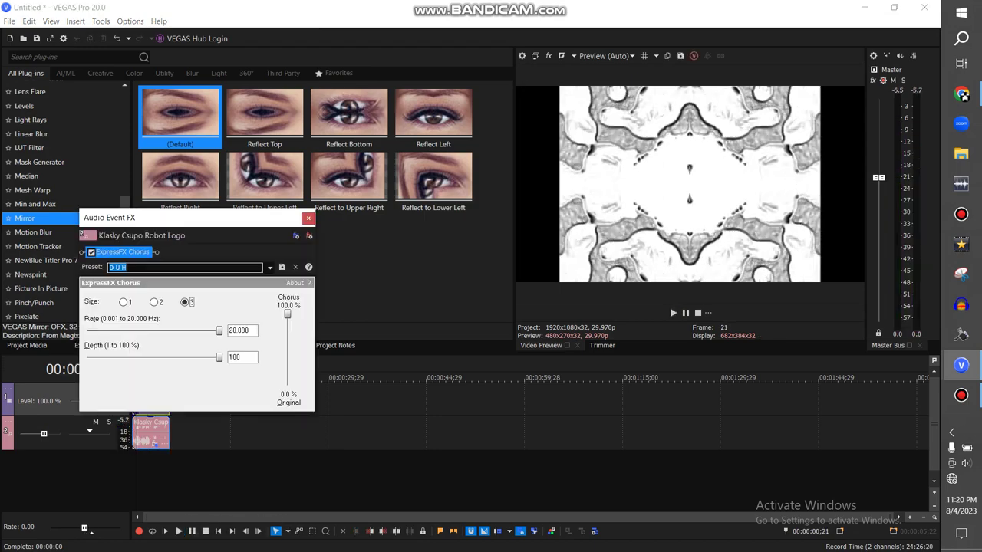
click(296, 237)
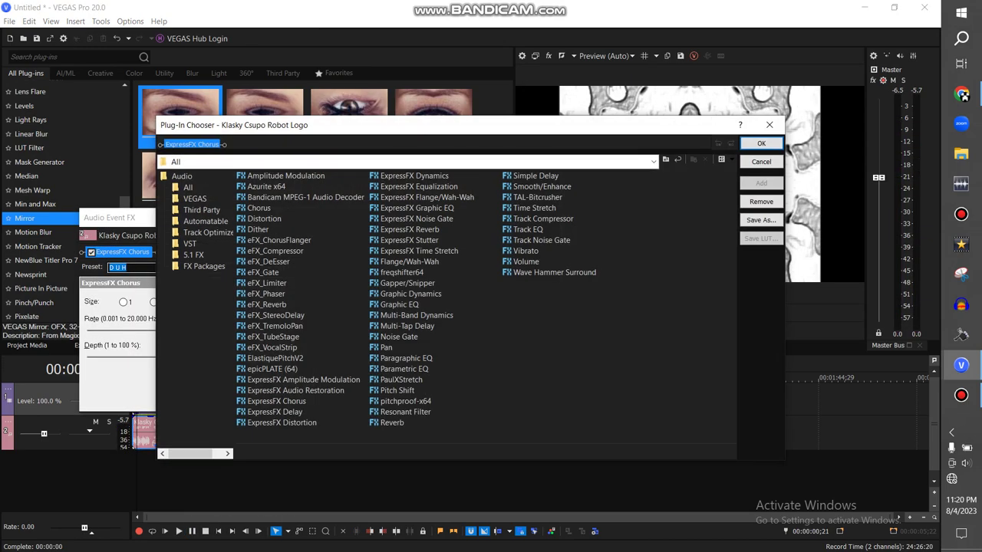
click(408, 240)
click(409, 229)
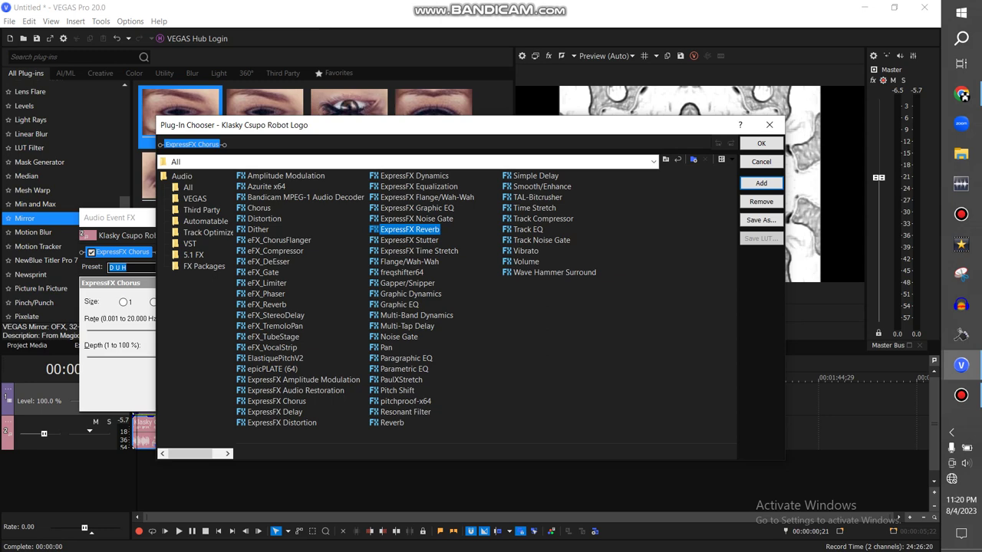
click(761, 183)
click(761, 144)
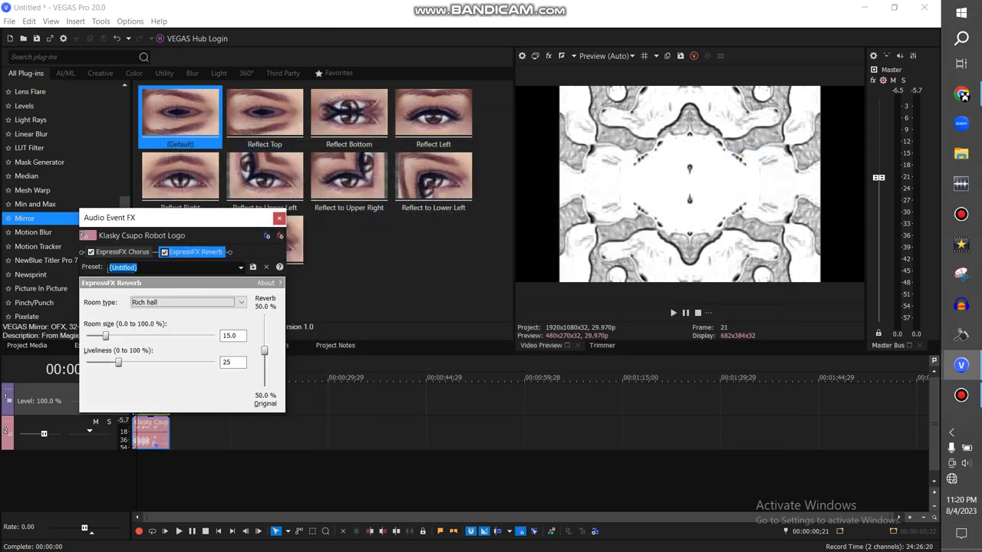
Try ExpressFX Reverb's Dream-verb and Hospital hallway presets while playing the clip
click(241, 267)
key(Return)
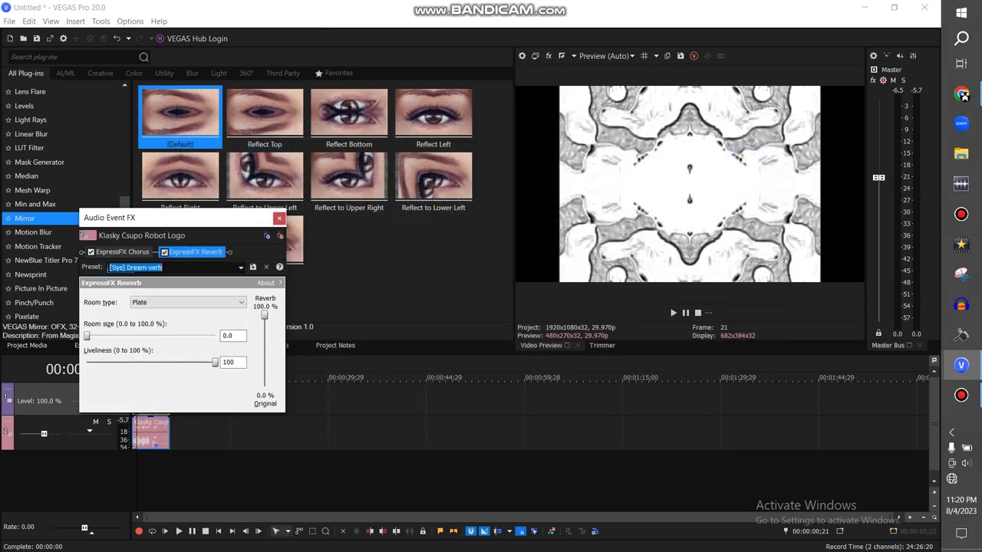
key(space)
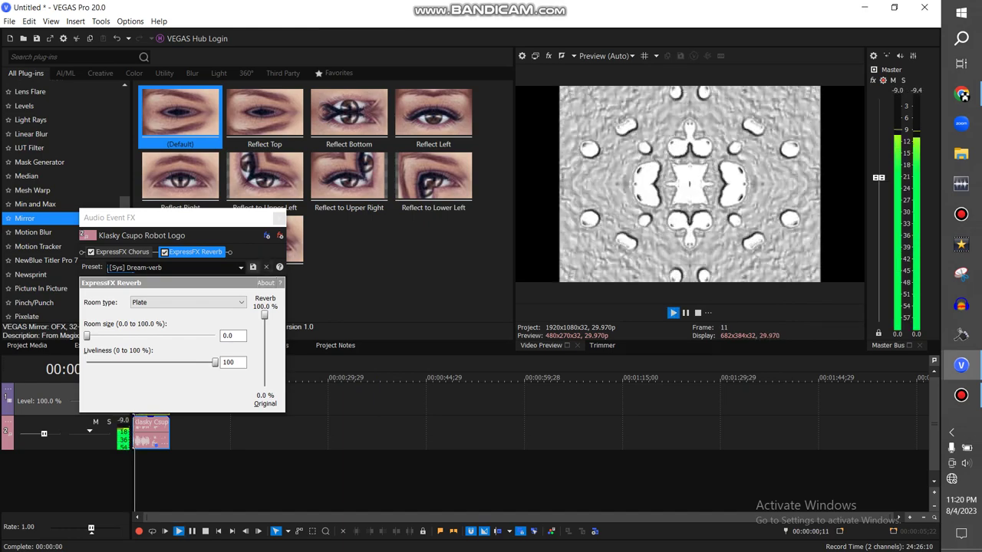
click(241, 268)
click(168, 303)
click(178, 531)
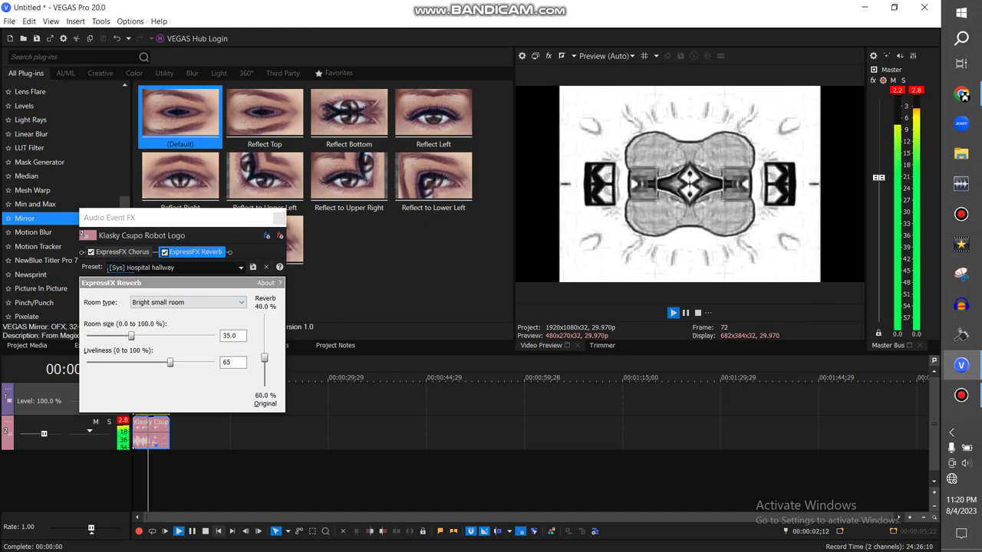
Try the Indoor olympic-size pool preset of ExpressFX Reverb during playback and pause the clip
click(241, 268)
key(Down)
key(Down)
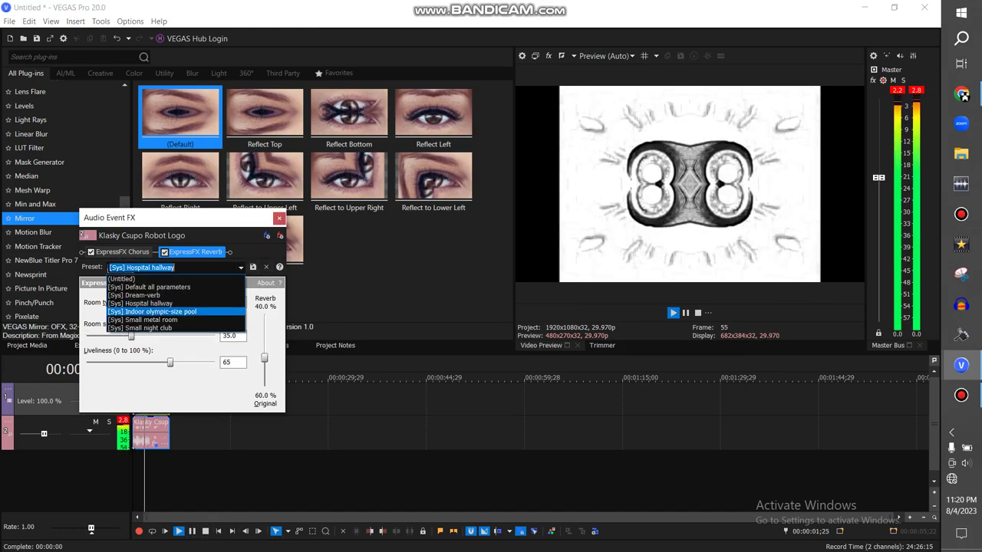
key(Return)
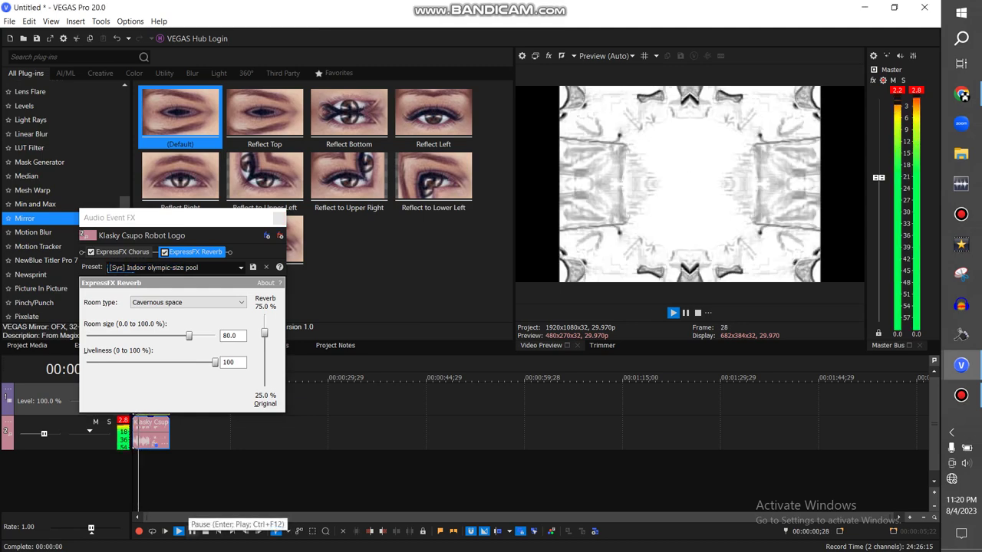
click(192, 530)
Preview the clip with the Small night club preset and remove ExpressFX Reverb from the audio effect chain
click(241, 268)
key(Return)
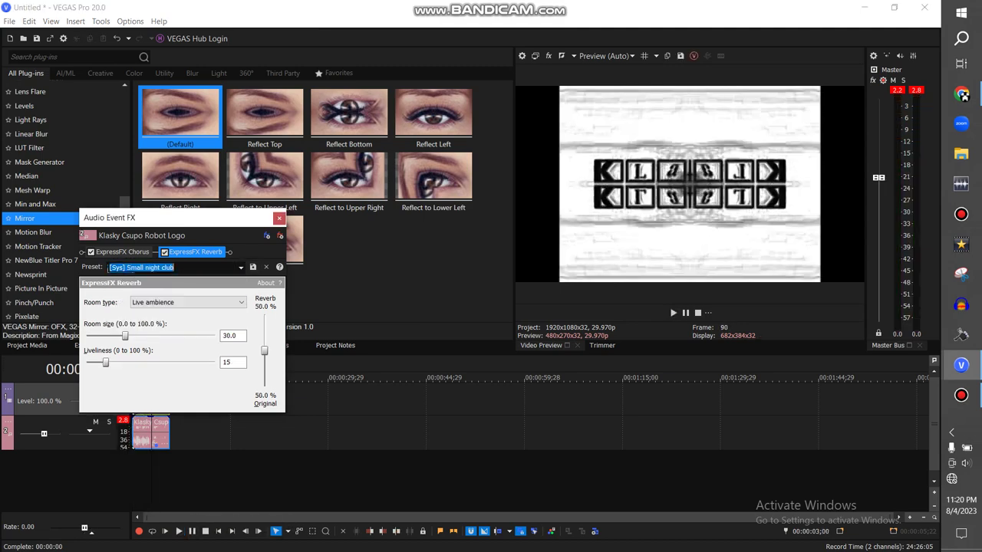
click(179, 530)
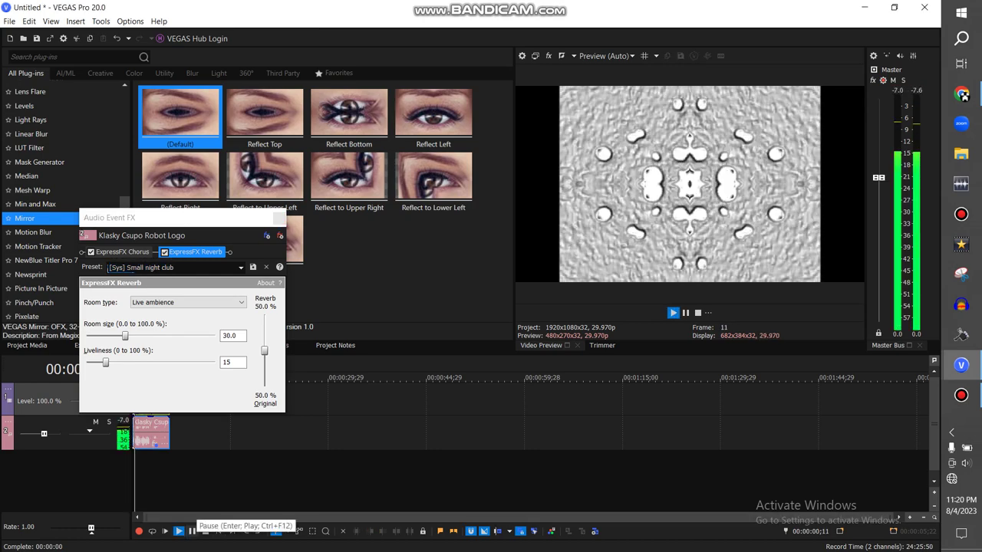
click(192, 531)
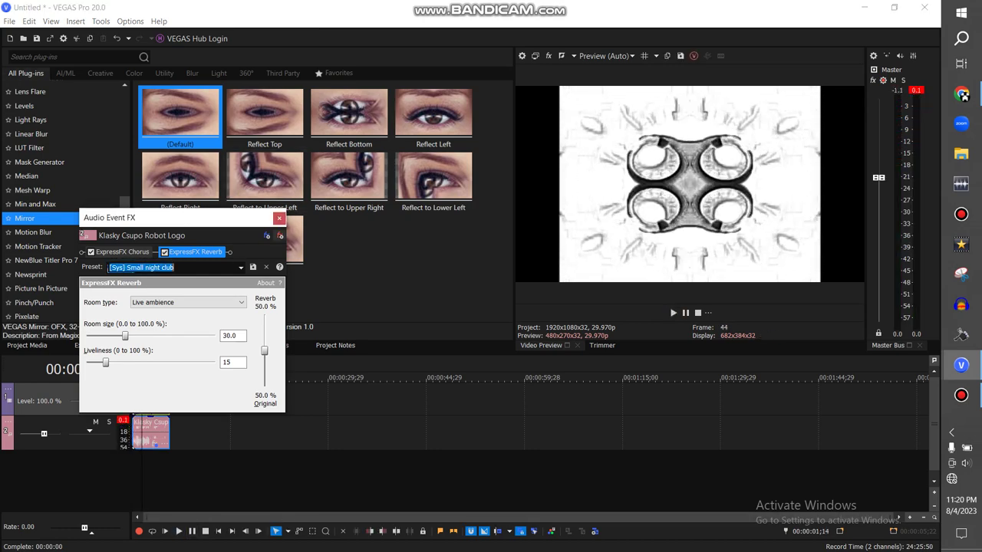
click(280, 235)
Add the Reverb plug-in after ExpressFX Chorus in the clip's audio effect chain
click(296, 236)
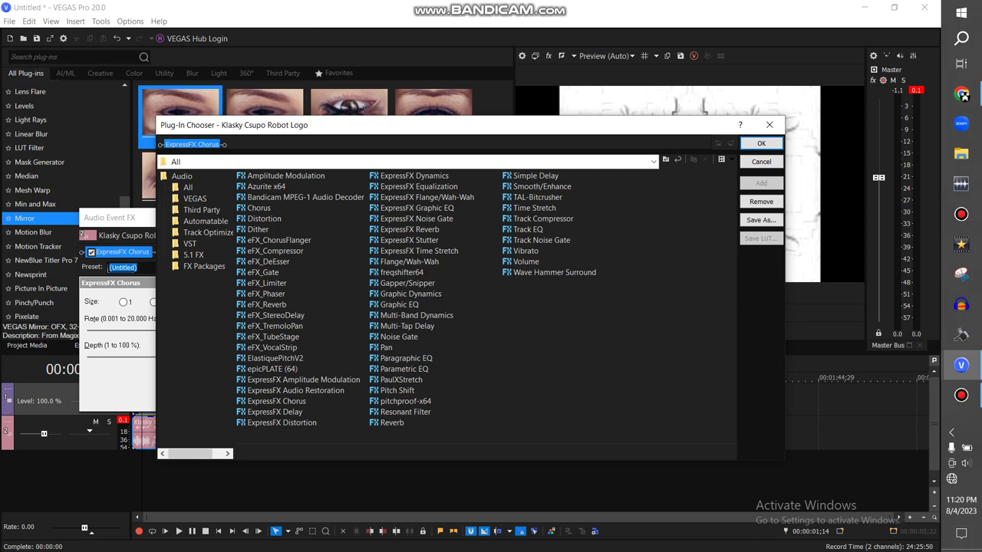
click(392, 422)
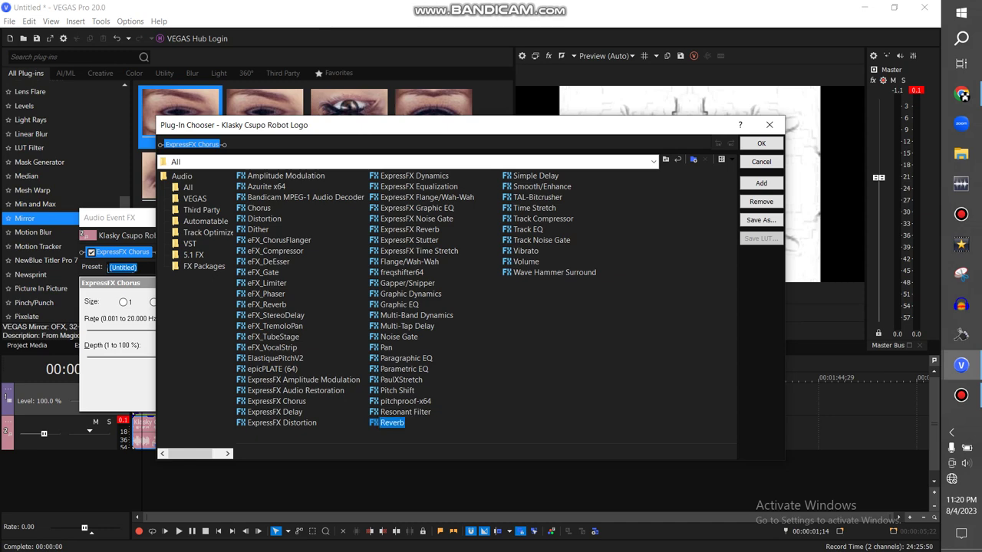
click(761, 183)
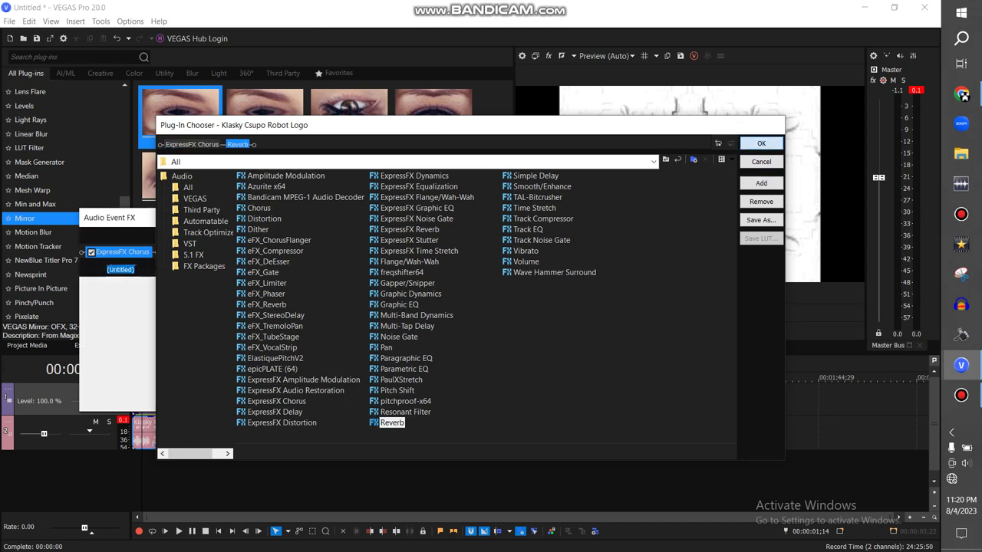
click(761, 144)
Apply Reverb's Bright hall preset and play the clip to audition it
click(262, 268)
key(Up)
key(Up)
key(Up)
key(Up)
key(Up)
key(Return)
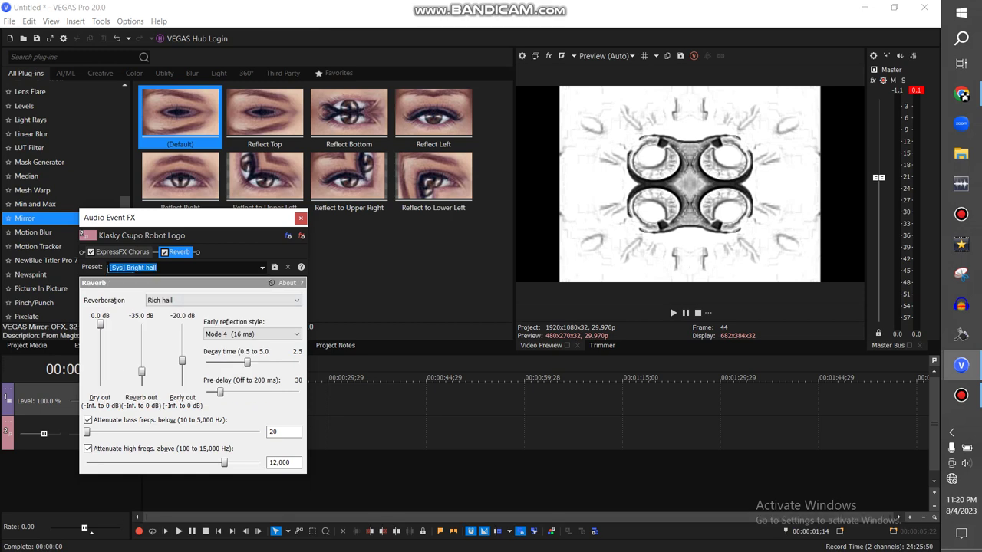
click(179, 530)
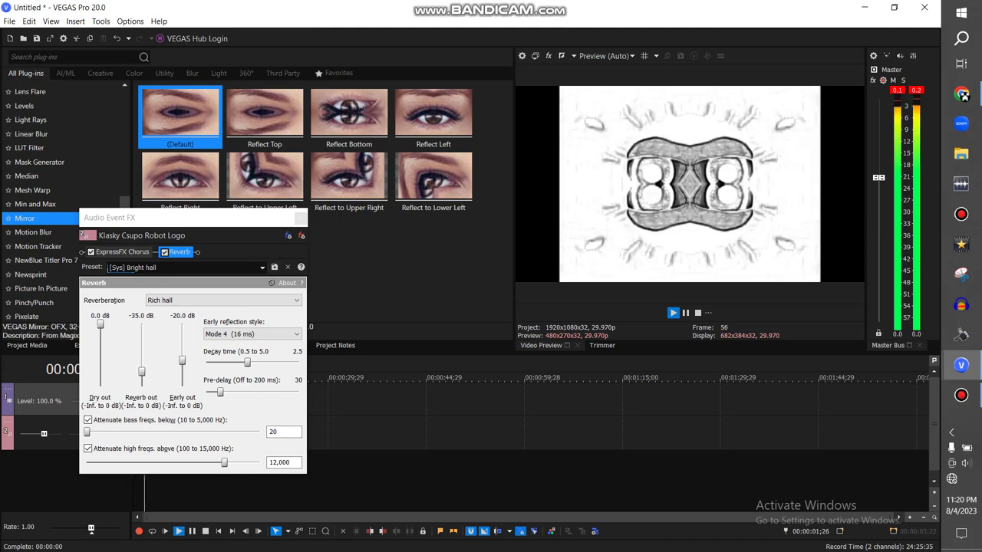
Switch the Reverb preset to Cathedral and replay the clip from the start
click(263, 267)
key(Down)
key(Return)
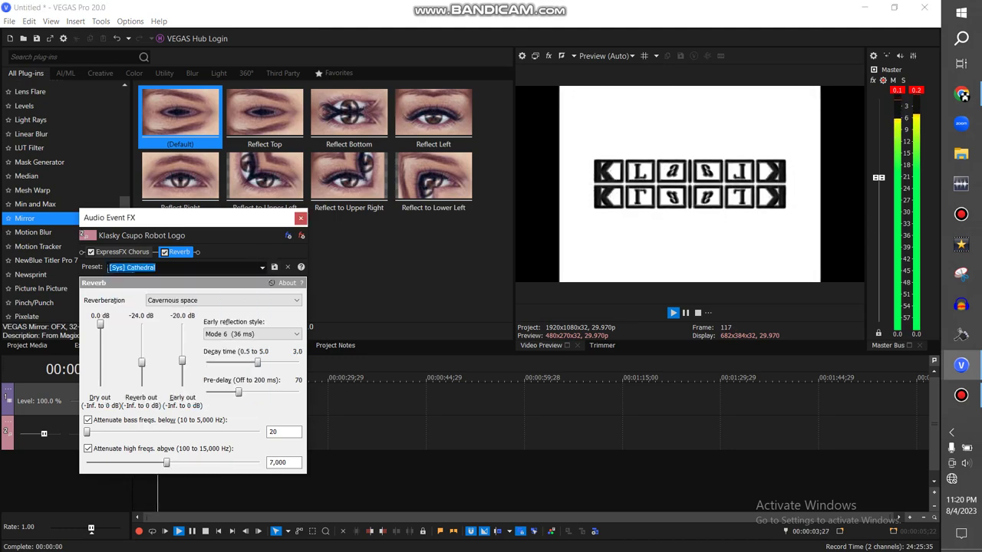
click(218, 531)
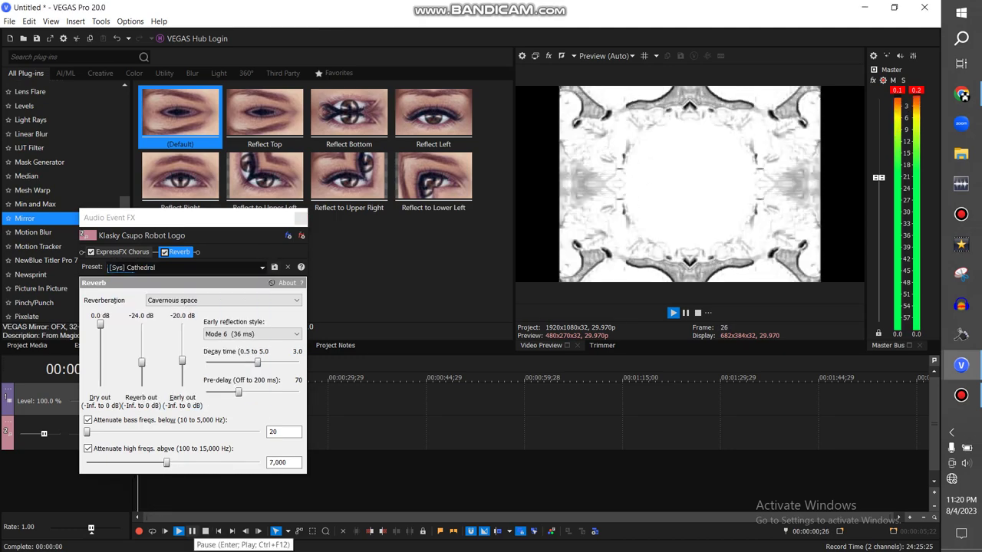
click(272, 283)
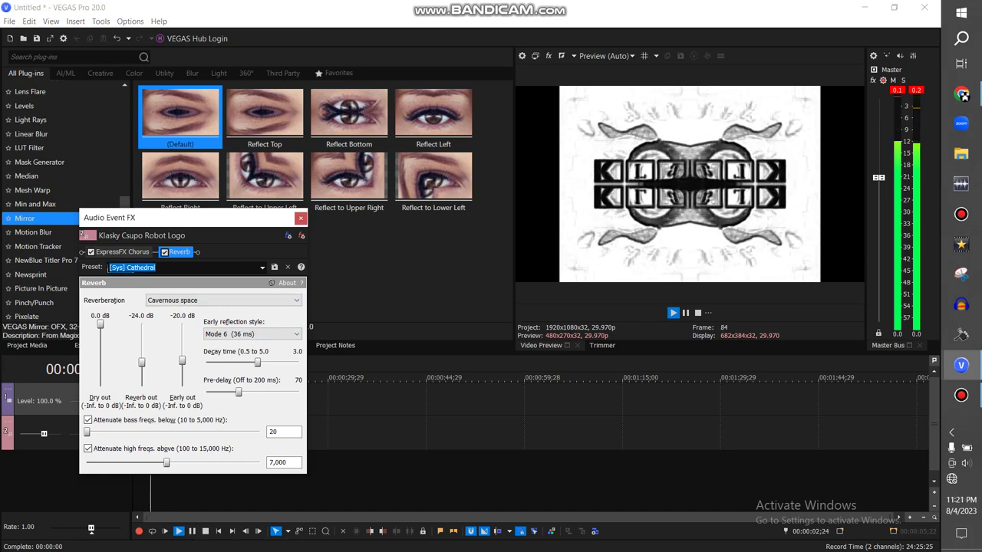
Try the Dense room and Long hall presets of Reverb while the clip plays
click(262, 267)
click(184, 311)
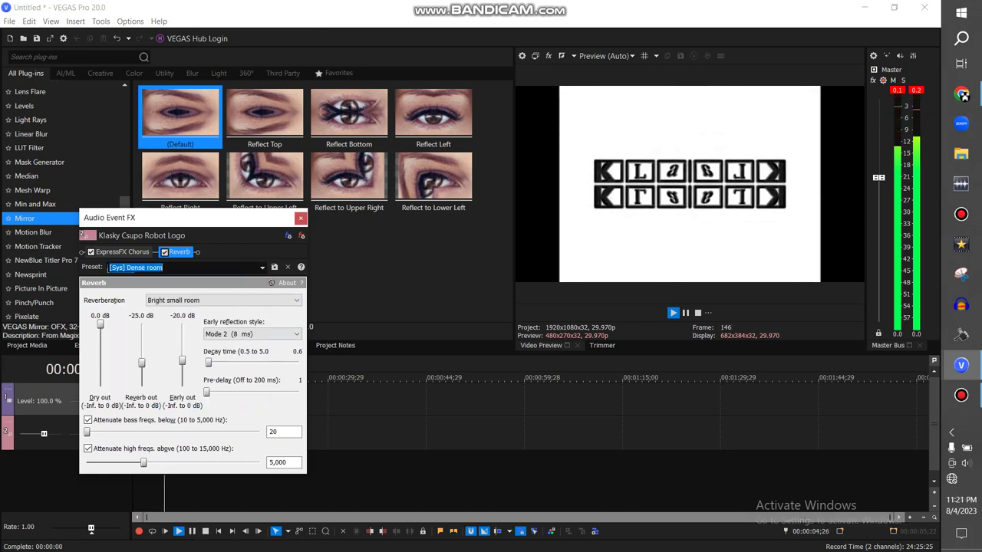
click(262, 268)
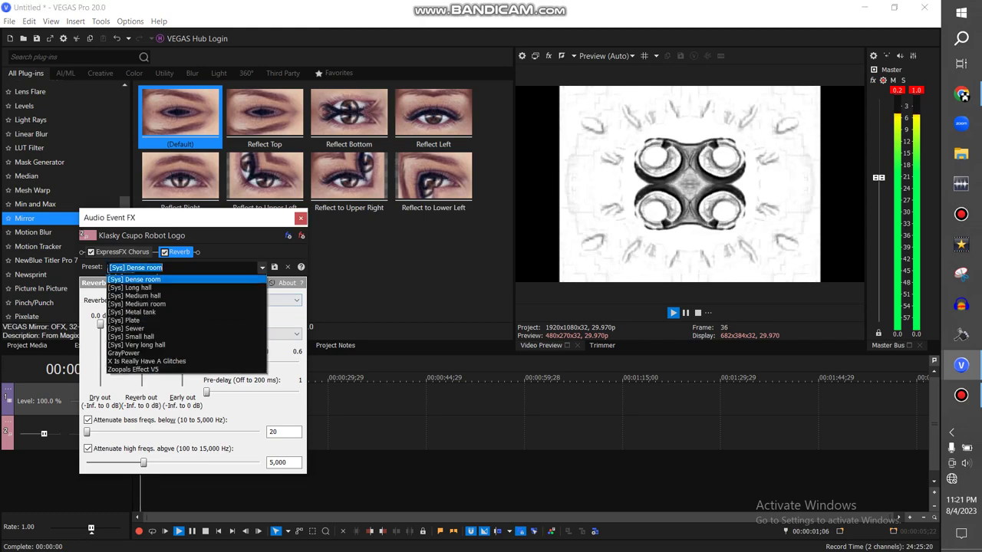
click(184, 318)
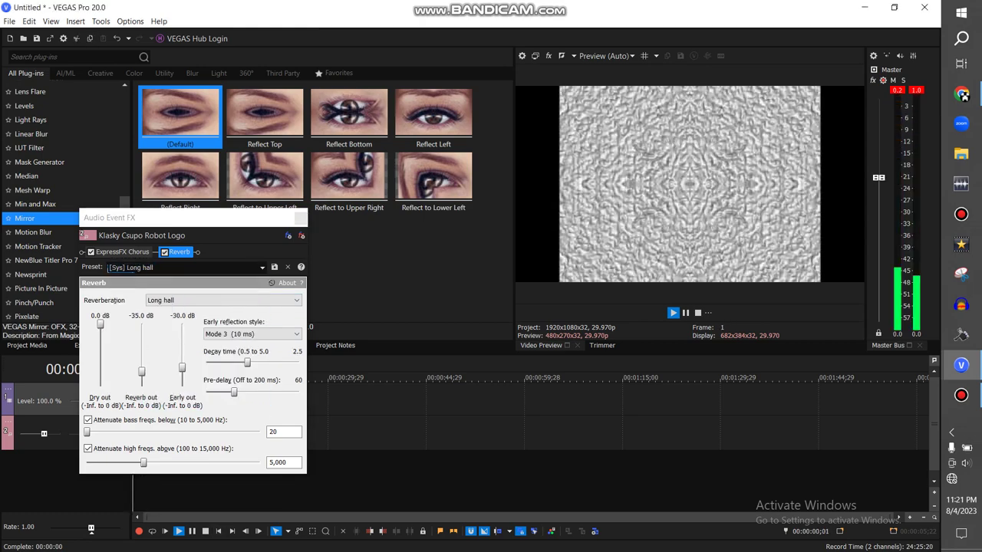
Set the Reverb preset to Medium hall and restart playback to hear it
key(alt+Down)
key(Down)
key(Down)
key(Return)
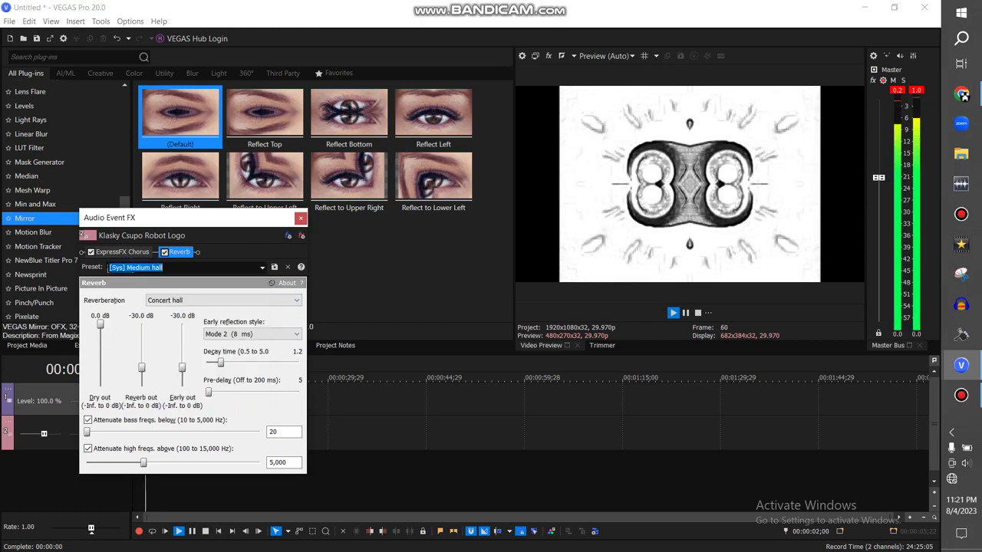
click(179, 532)
Audition Reverb's Very long hall preset, and switch the preset to Small hall during playback
click(263, 268)
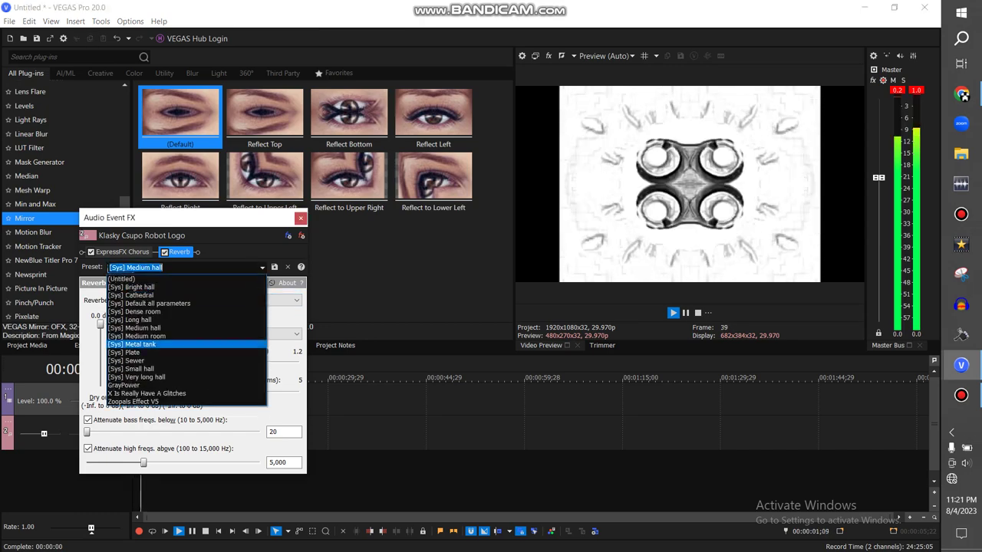
click(188, 376)
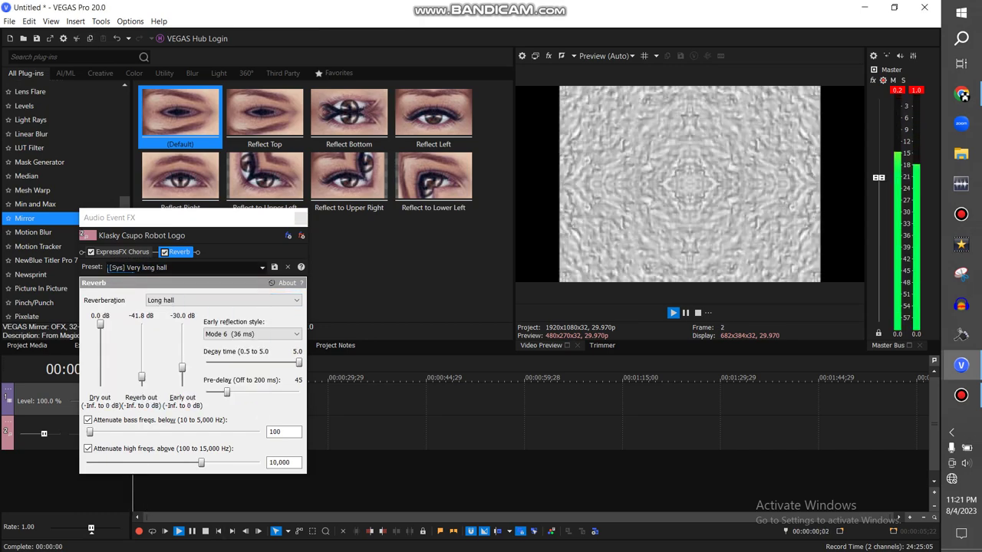
key(alt+Down)
key(Up)
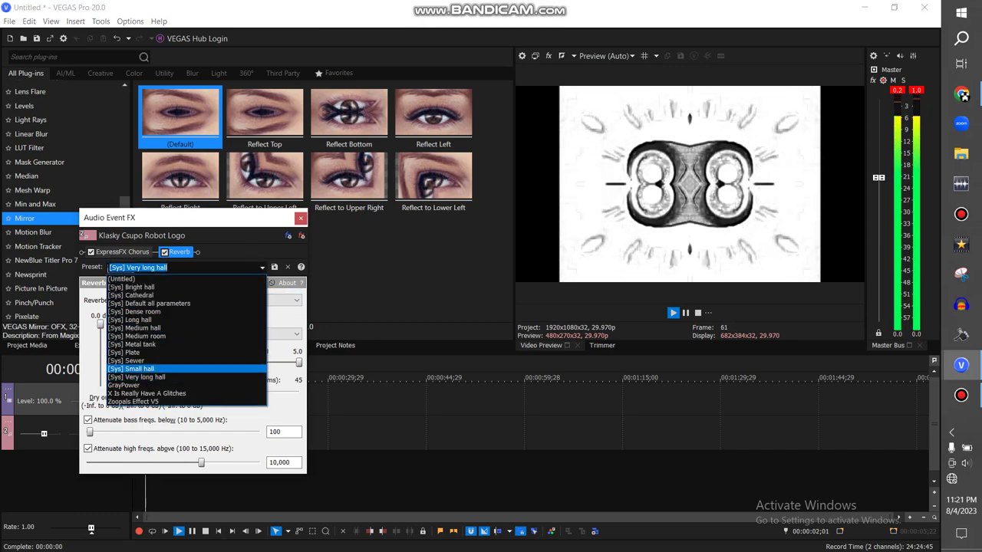
key(Return)
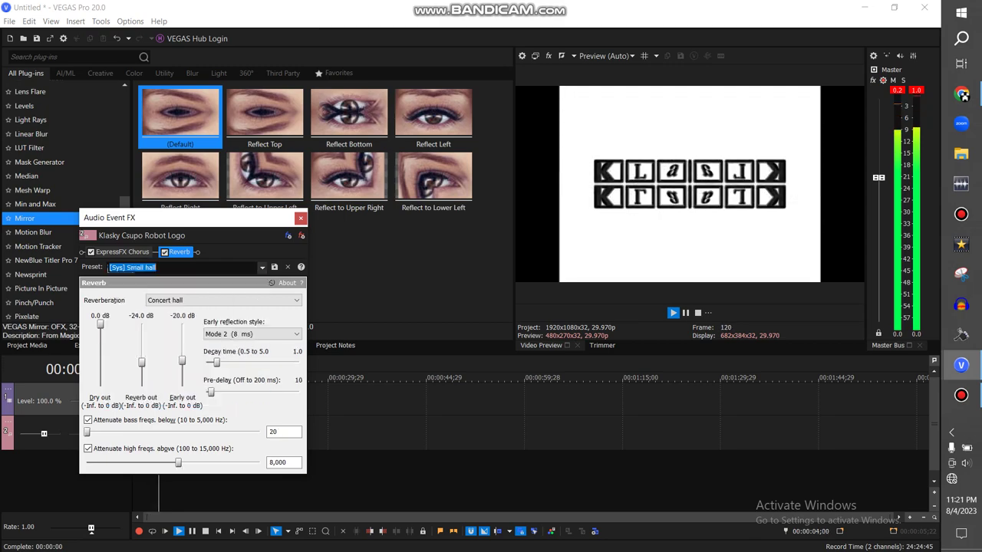
Set the Reverb preset to Plate and replay the clip from the start
key(alt+Down)
key(Up)
key(Up)
key(Return)
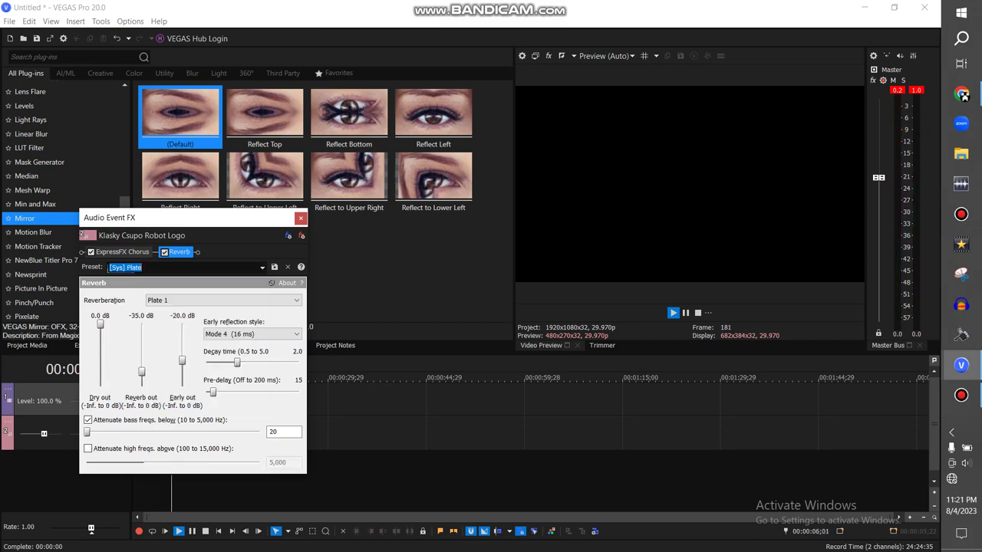
click(218, 532)
Switch the Reverb preset to Metal tank and restart playback to hear it
key(alt+Down)
key(Down)
key(Down)
key(Down)
key(Down)
key(Down)
key(Down)
key(Return)
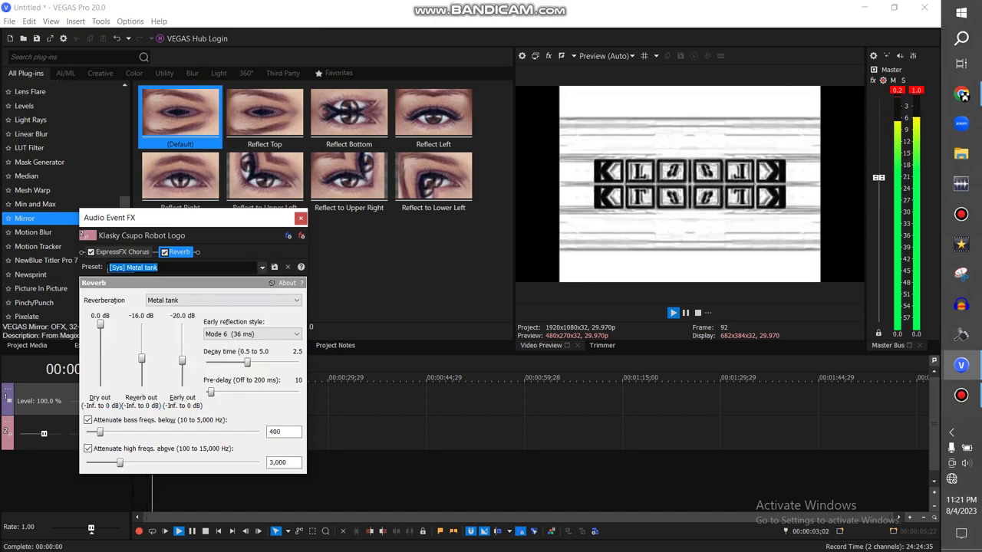
click(218, 532)
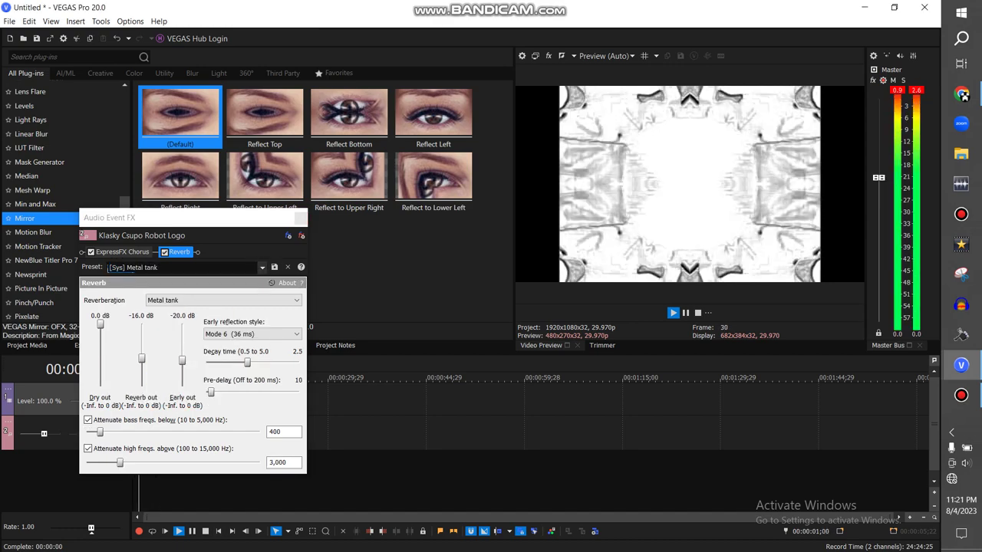
Audition Reverb's GrayPower preset on the clip
click(262, 267)
click(184, 385)
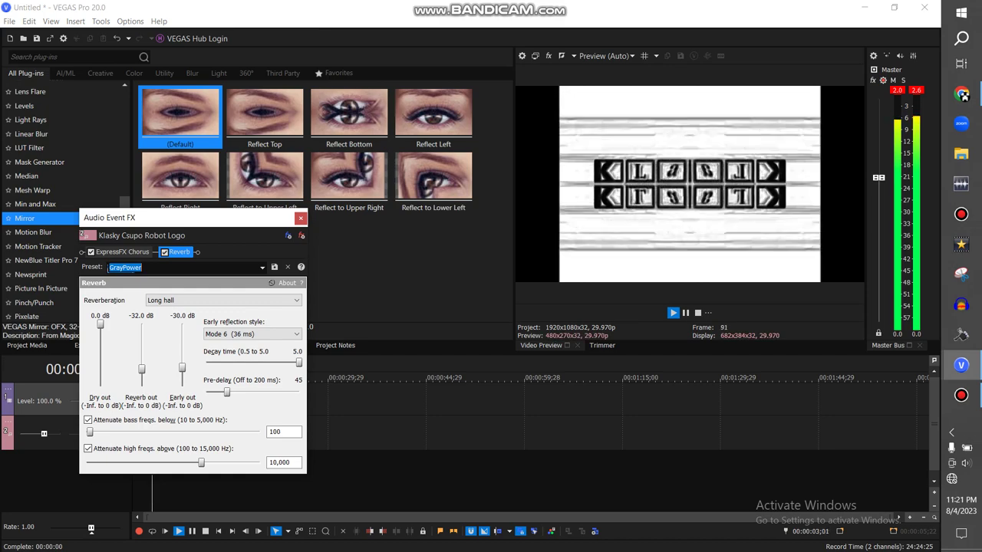
key(space)
key(space)
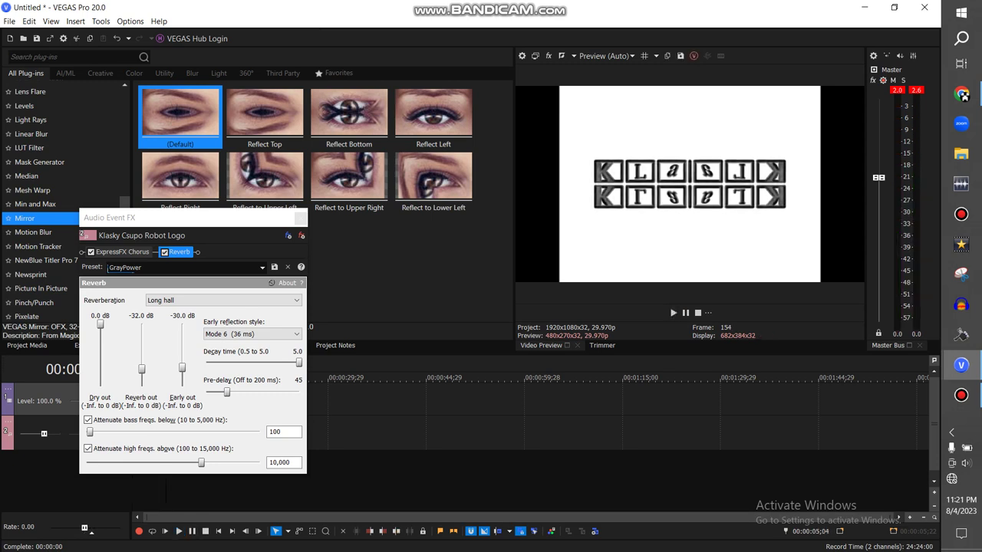
Browse the Reverb presets and set the preset to Long hall
click(263, 268)
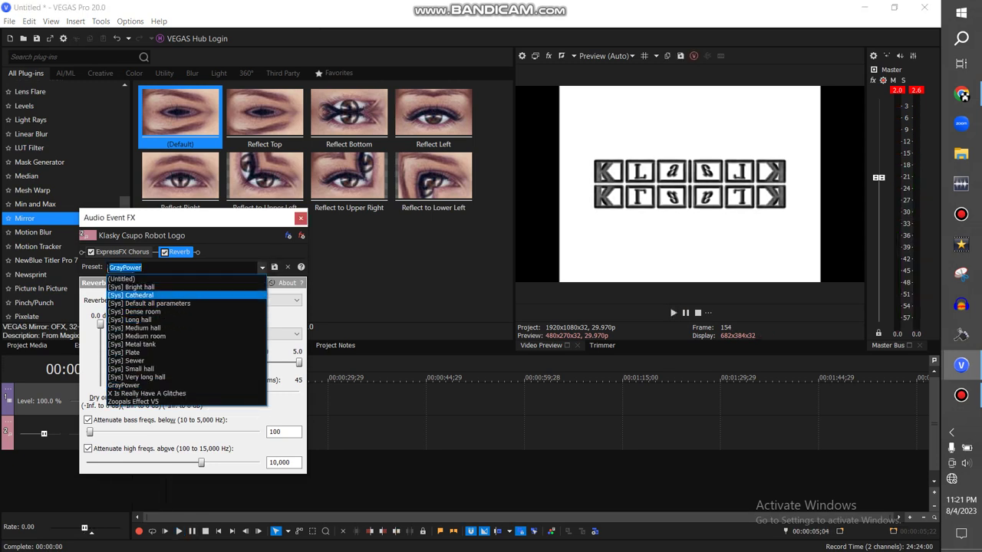
key(Down)
key(Down)
key(Down)
key(Down)
key(Down)
key(Down)
key(Down)
key(Down)
key(Up)
key(Up)
key(Up)
key(Up)
key(Down)
key(Up)
key(Return)
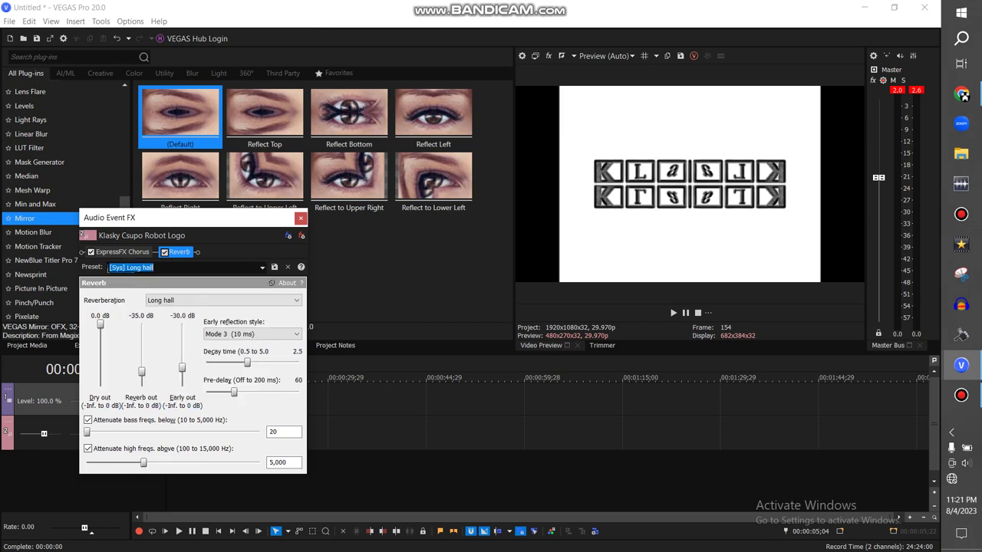
Replace the Reverb plug-in with ExpressFX Reverb in the clip's audio effect chain, after ExpressFX Chorus
click(301, 235)
click(288, 235)
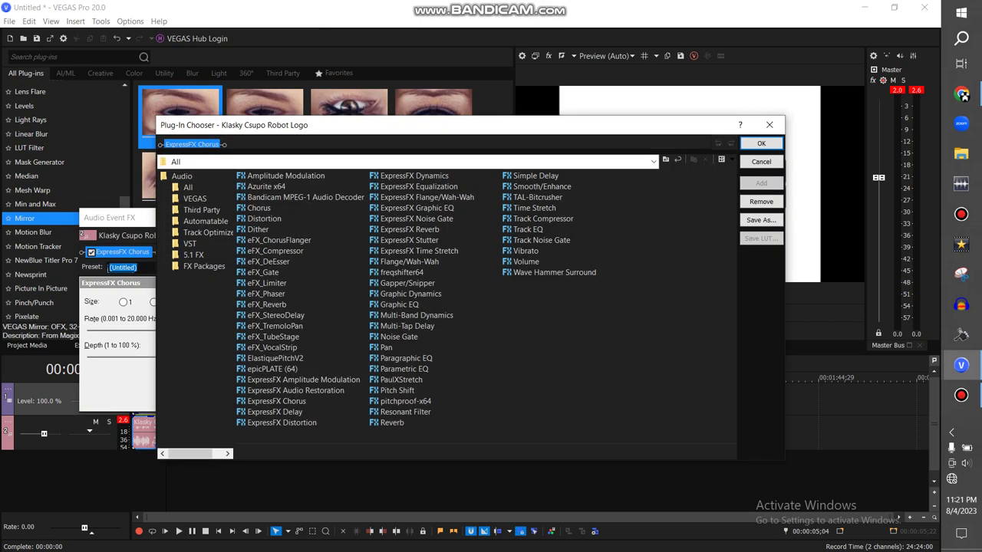
click(410, 230)
click(410, 229)
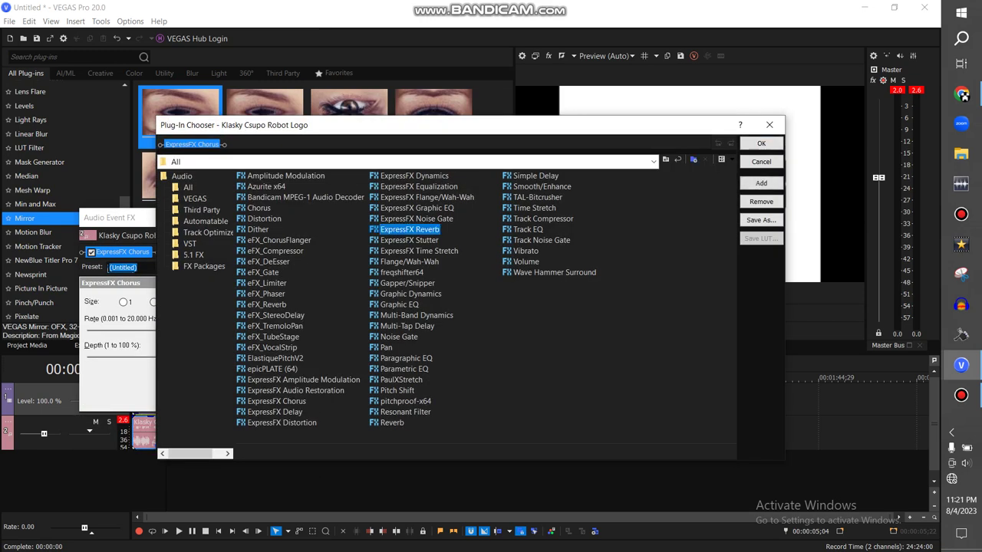
click(409, 229)
click(761, 184)
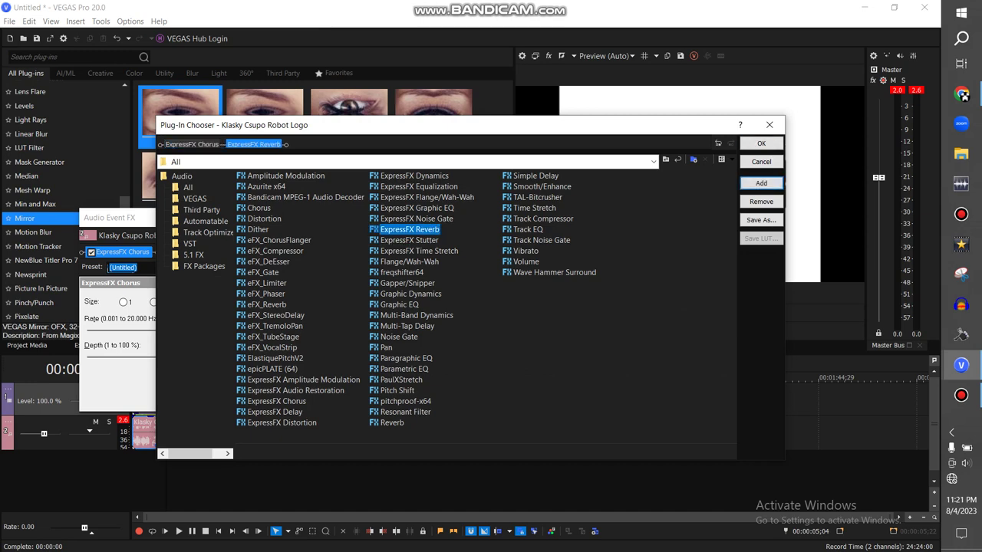
click(760, 144)
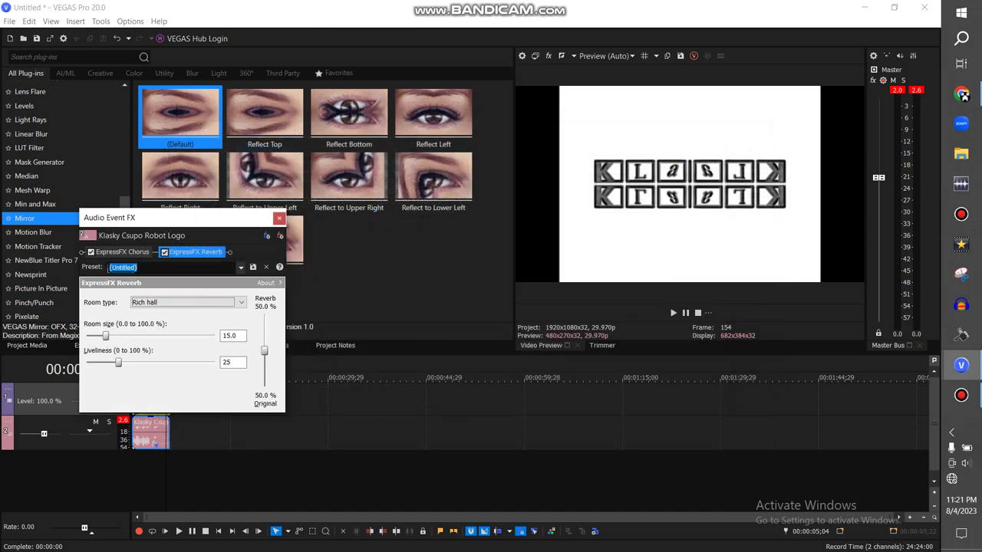
Audition the Indoor olympic-size pool preset of ExpressFX Reverb from the clip's start with the room size raised to 100%
click(240, 268)
key(Down)
key(Return)
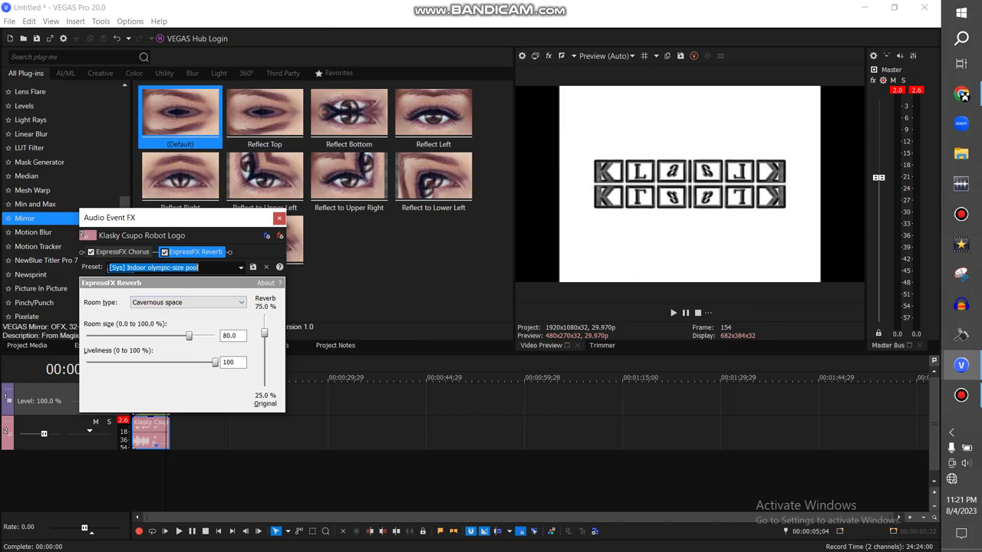
click(245, 532)
click(219, 532)
click(179, 531)
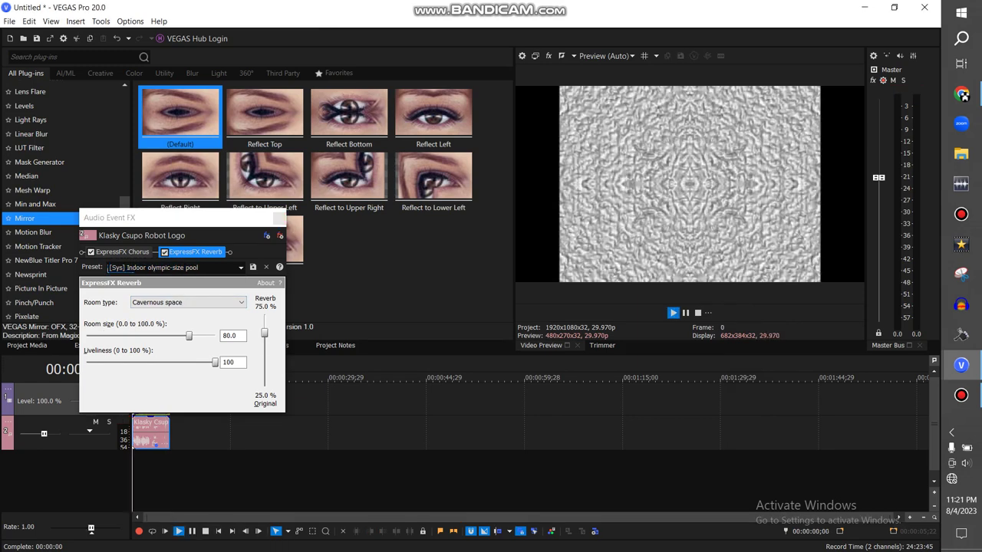
drag(189, 336, 216, 336)
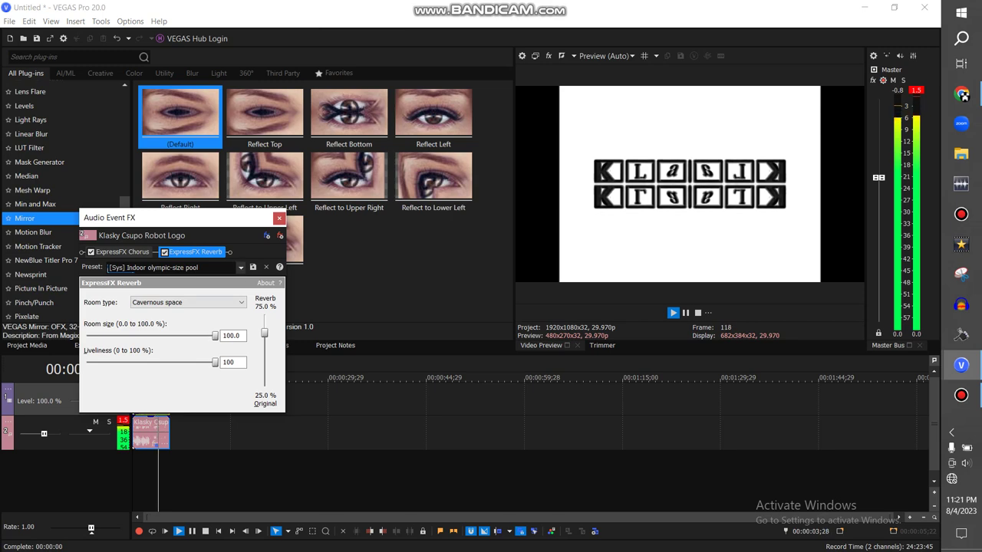
Load the Hospital hallway preset in ExpressFX Reverb and raise the reverb mix to 100% during playback
click(241, 268)
key(Up)
key(Return)
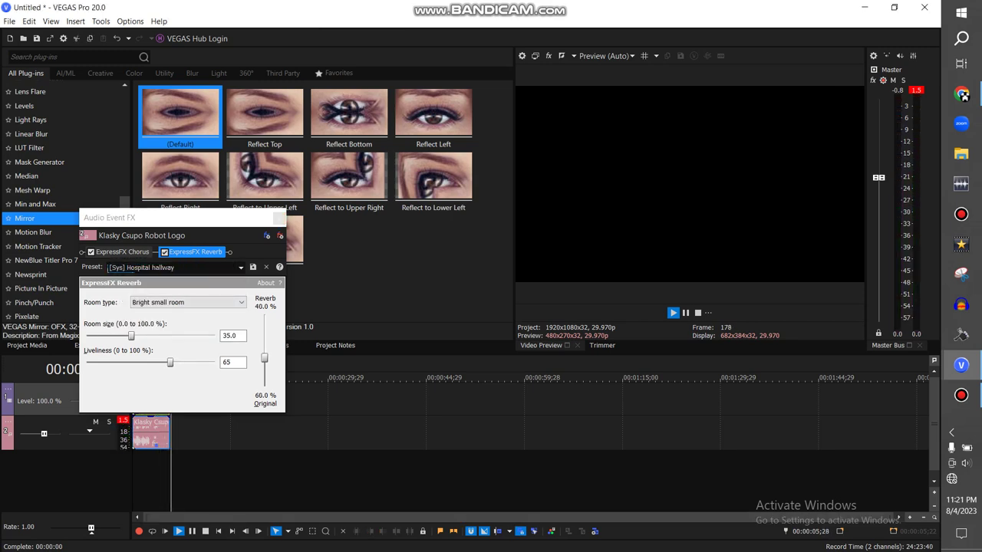
drag(264, 358, 265, 315)
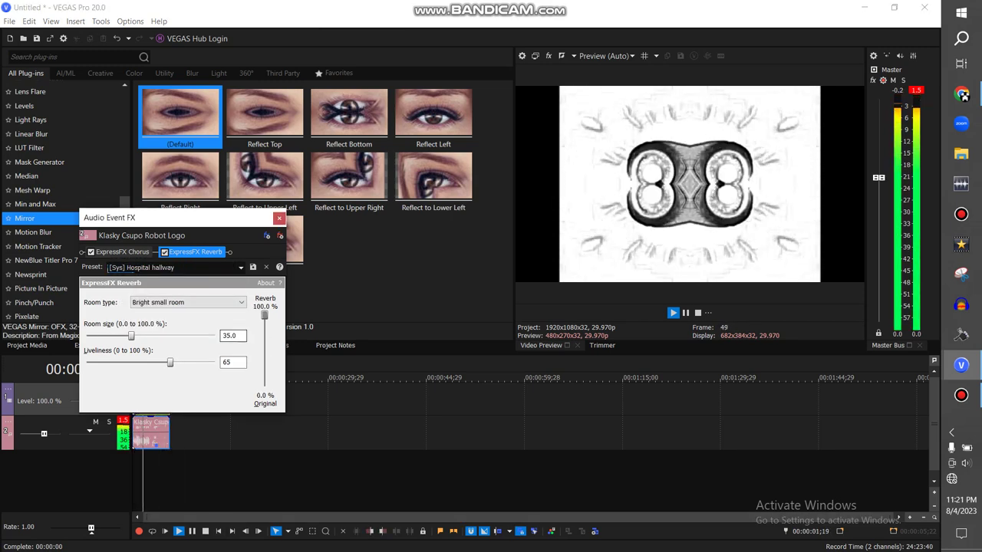
Reload the Indoor olympic-size pool preset, pause playback and return to the clip's start
key(alt+Down)
key(Down)
key(Return)
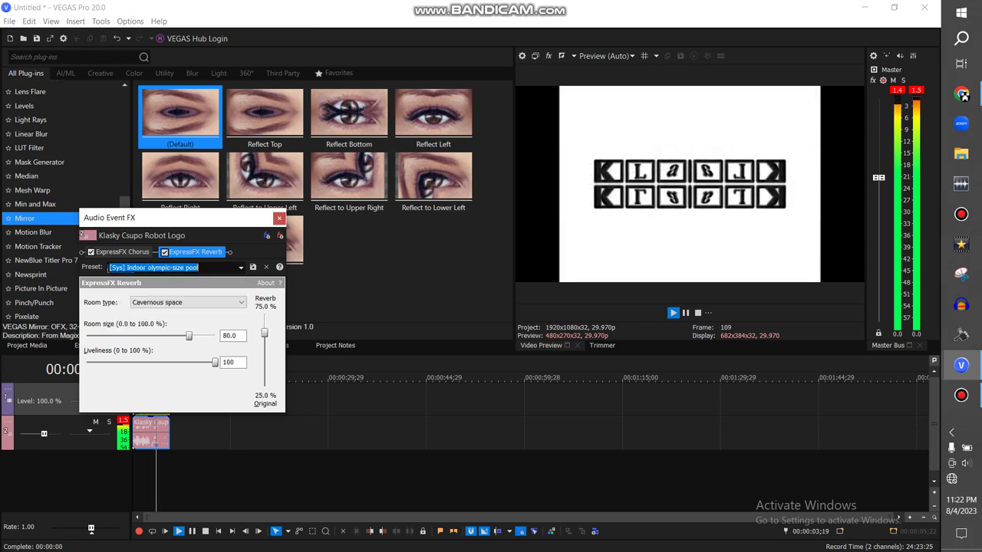
click(192, 532)
click(218, 531)
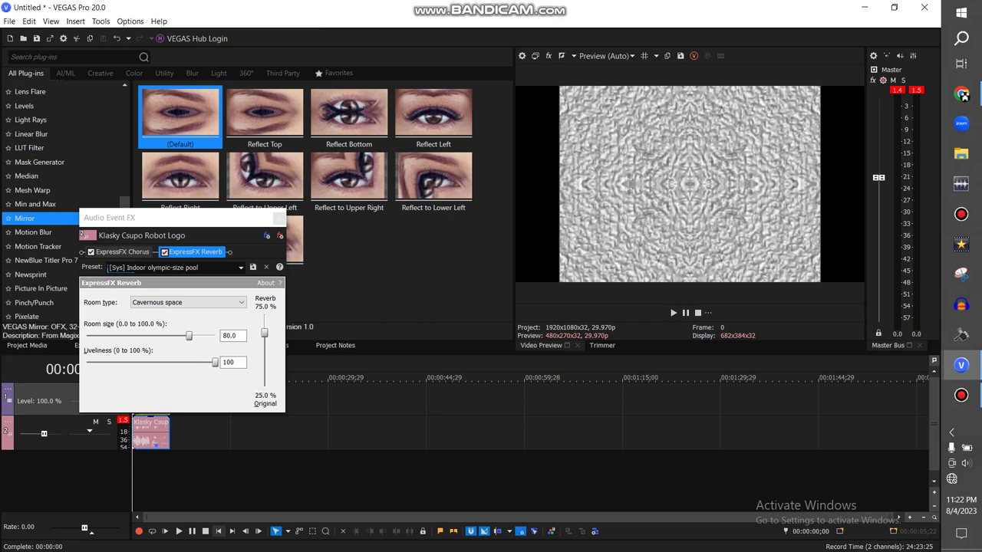
Set the ExpressFX Reverb preset to Small metal room and play the clip from the start
click(241, 268)
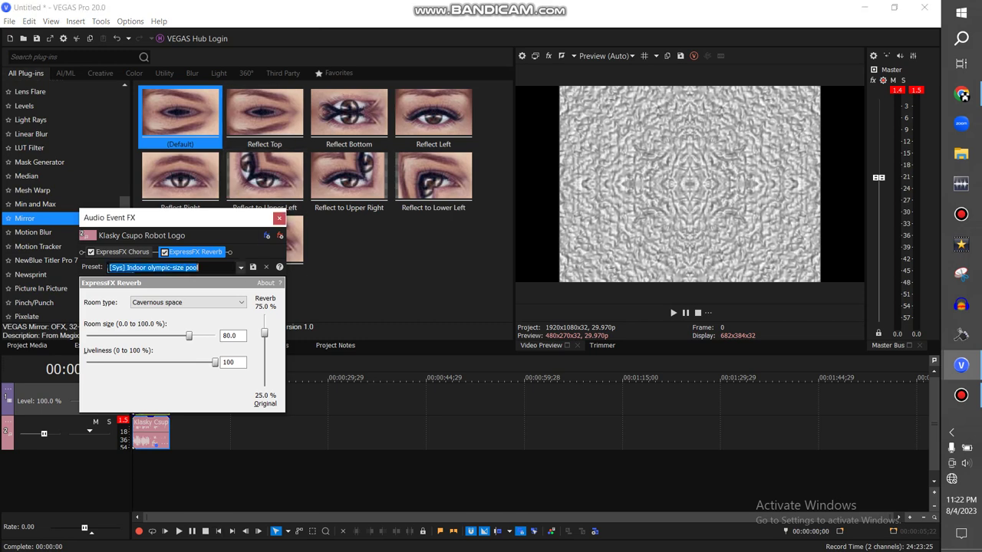
key(Return)
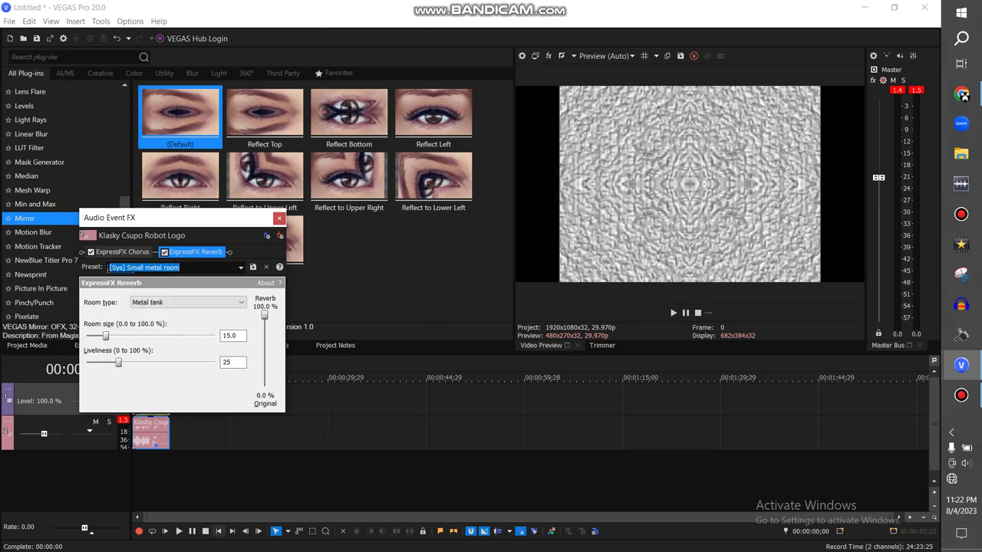
click(218, 530)
click(166, 531)
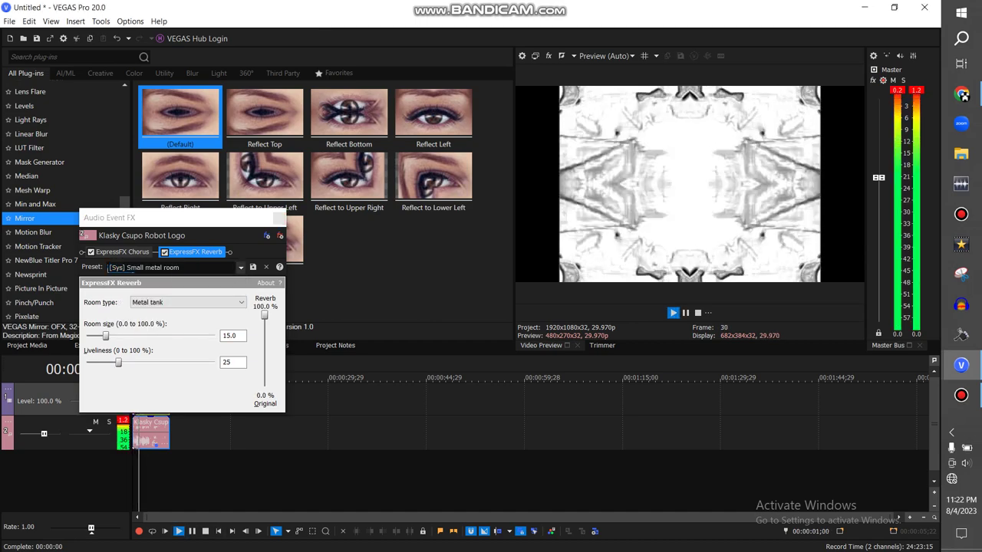
Load the Dream-verb preset, change its room type to Bright small room and replay the clip
click(240, 267)
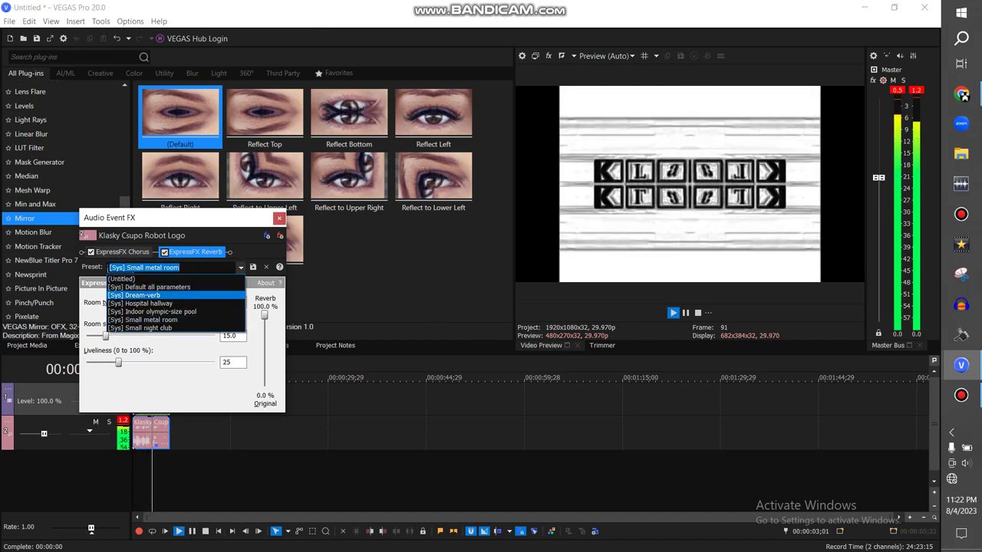
key(Return)
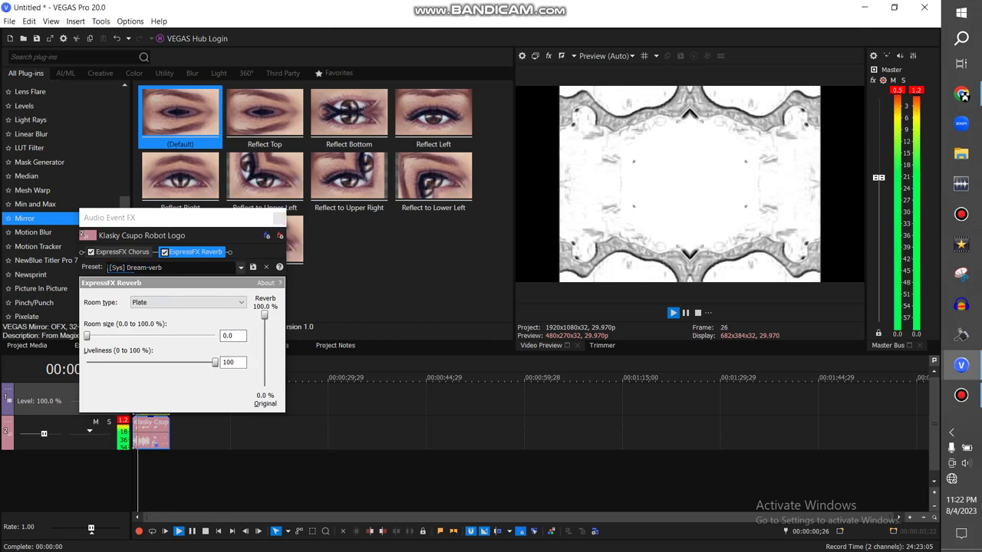
click(241, 267)
click(154, 295)
click(188, 302)
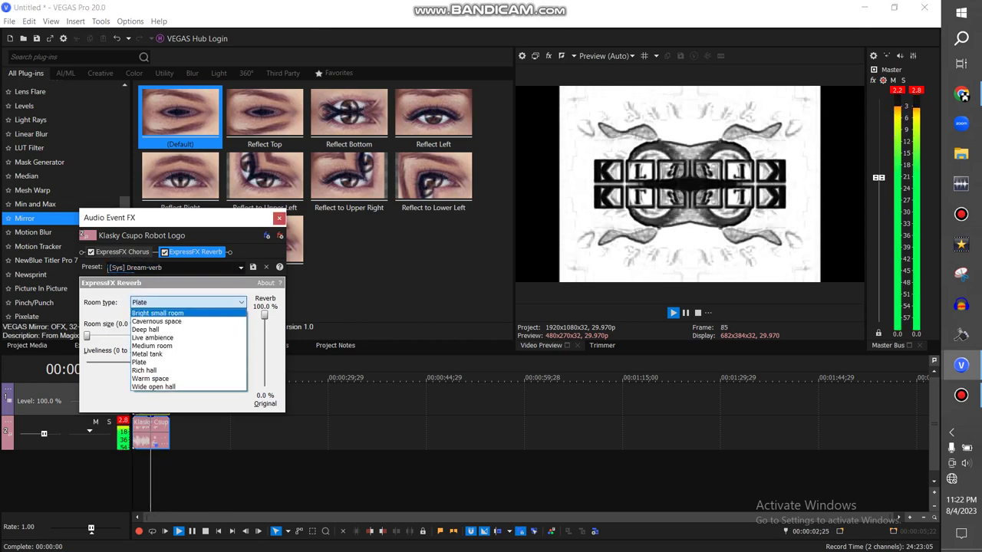
click(158, 313)
click(178, 530)
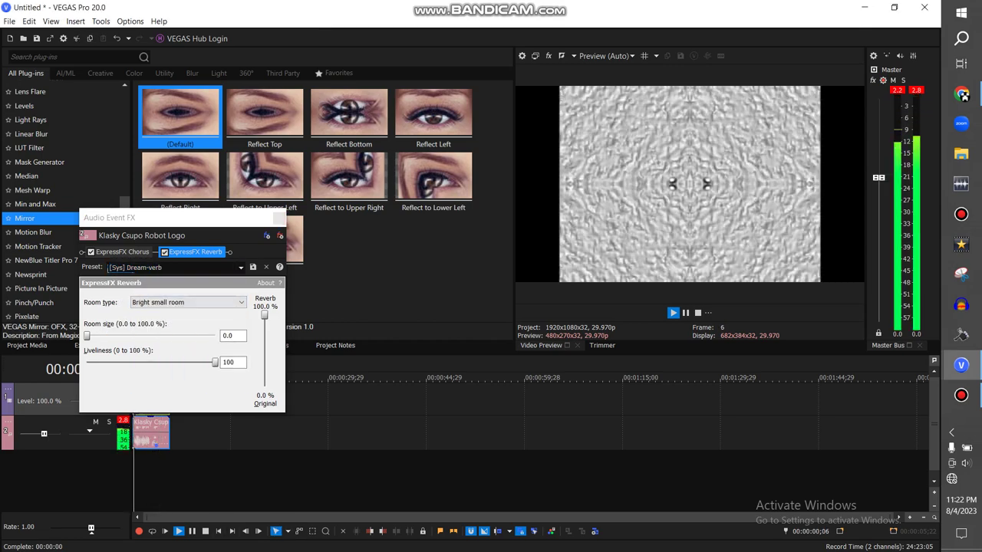
Audition the Hospital hallway preset with the room type set to Wide open hall and the reverb mix at 100%
click(241, 267)
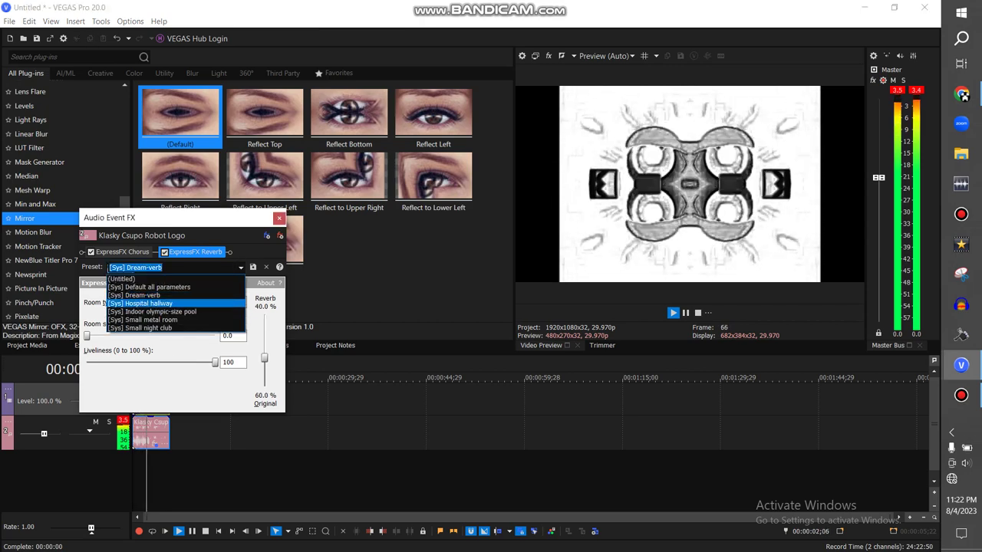
key(Return)
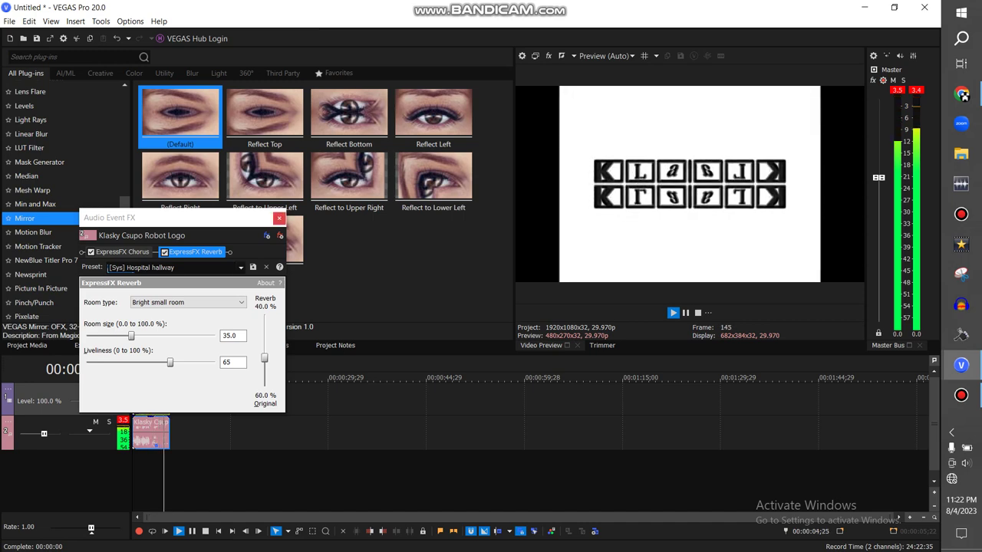
click(221, 302)
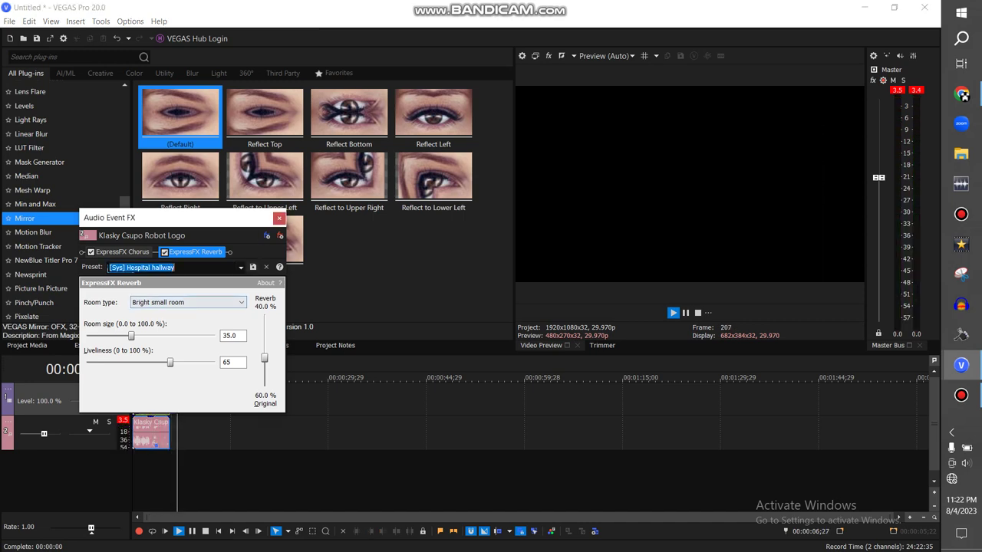
click(200, 386)
click(218, 531)
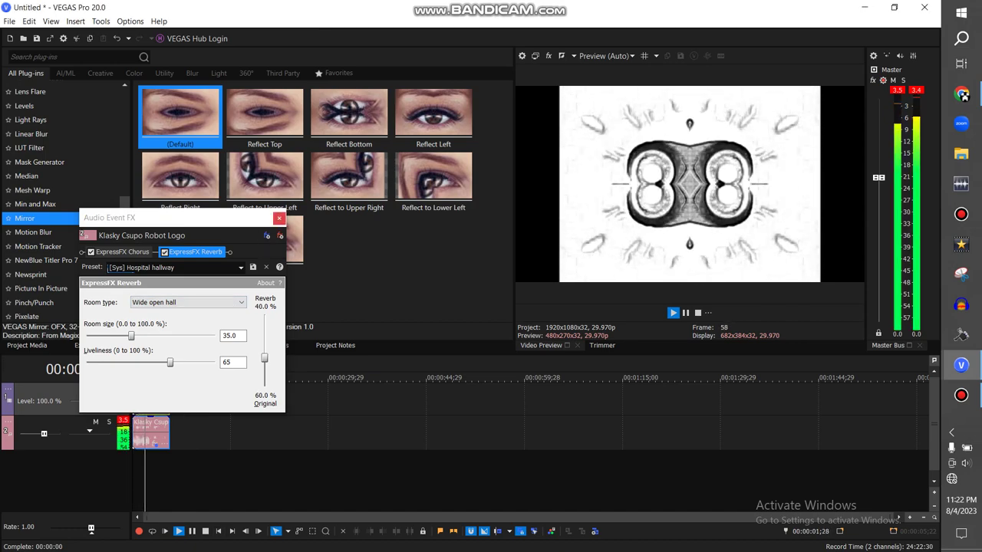
drag(264, 358, 265, 315)
click(219, 530)
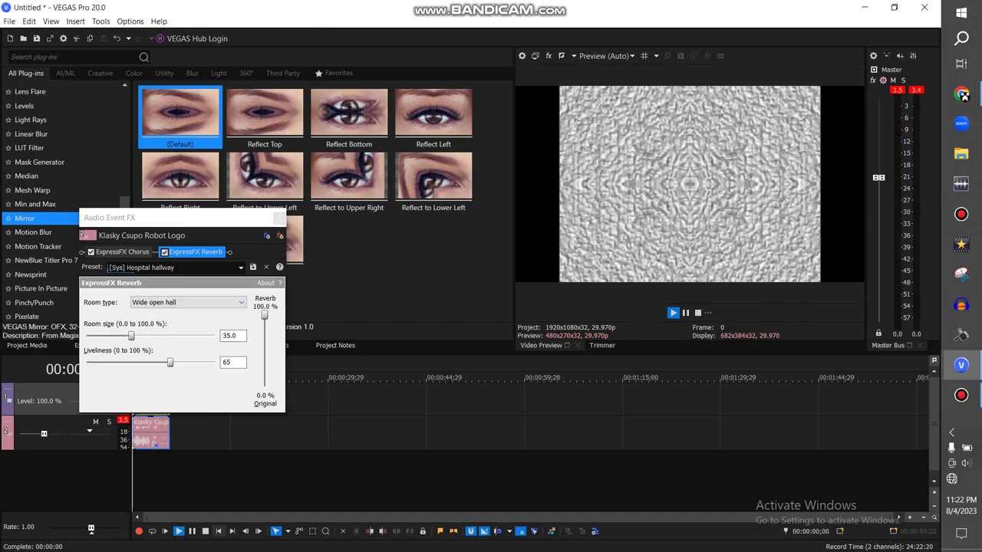
Switch ExpressFX Reverb to the Indoor olympic-size pool preset during playback and look through its room types
click(241, 268)
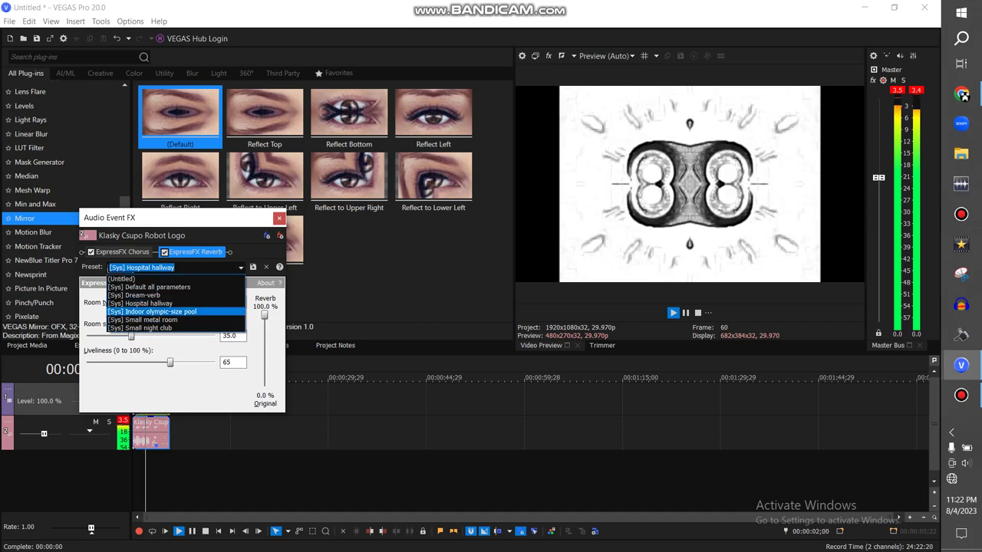
click(152, 311)
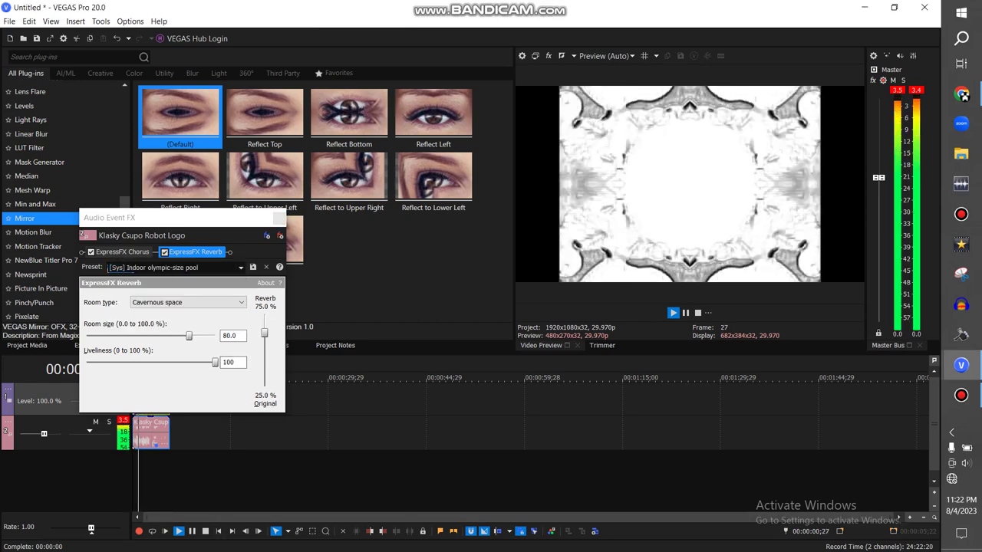
click(188, 302)
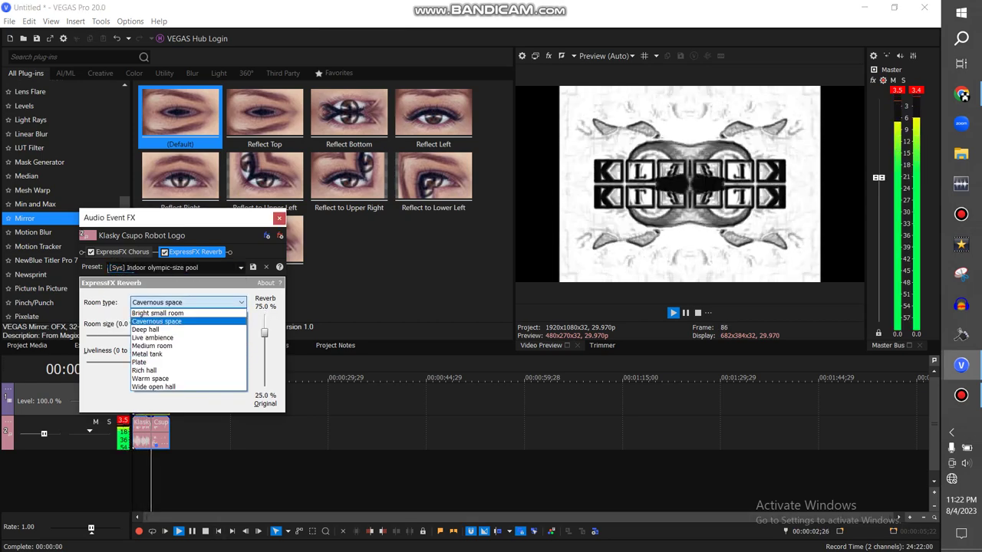
Audition the Hospital hallway and Small metal room presets during playback and remove ExpressFX Reverb from the audio event
click(240, 267)
click(241, 267)
click(141, 303)
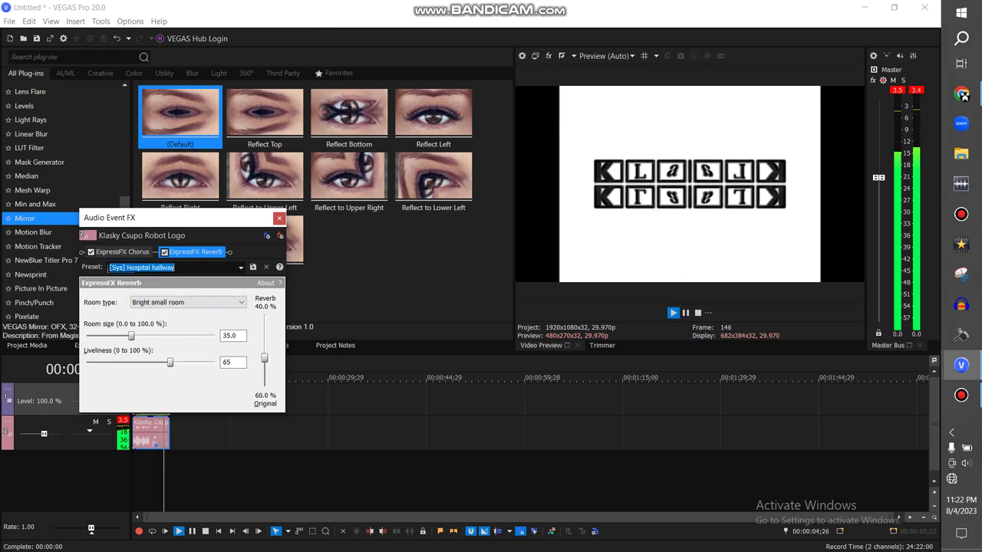
click(240, 267)
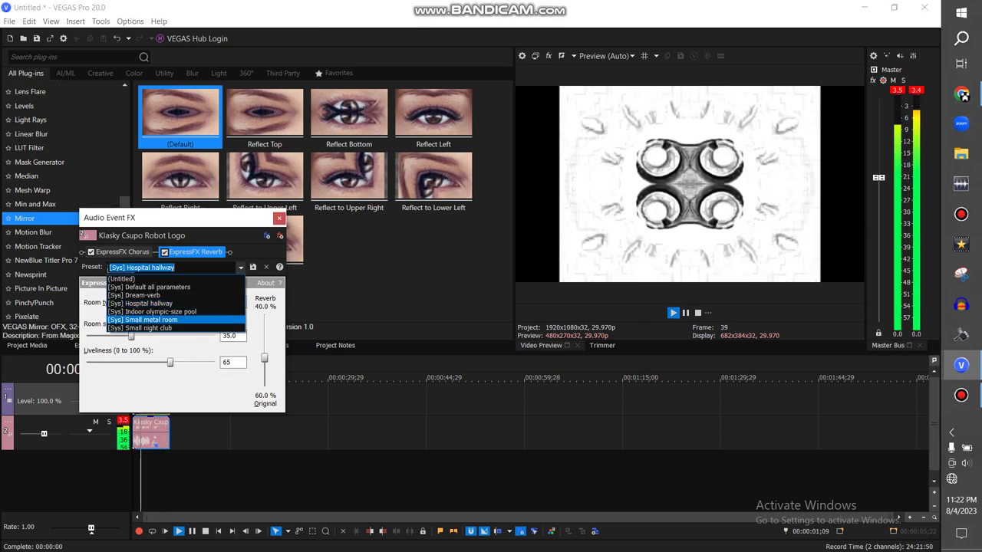
click(153, 319)
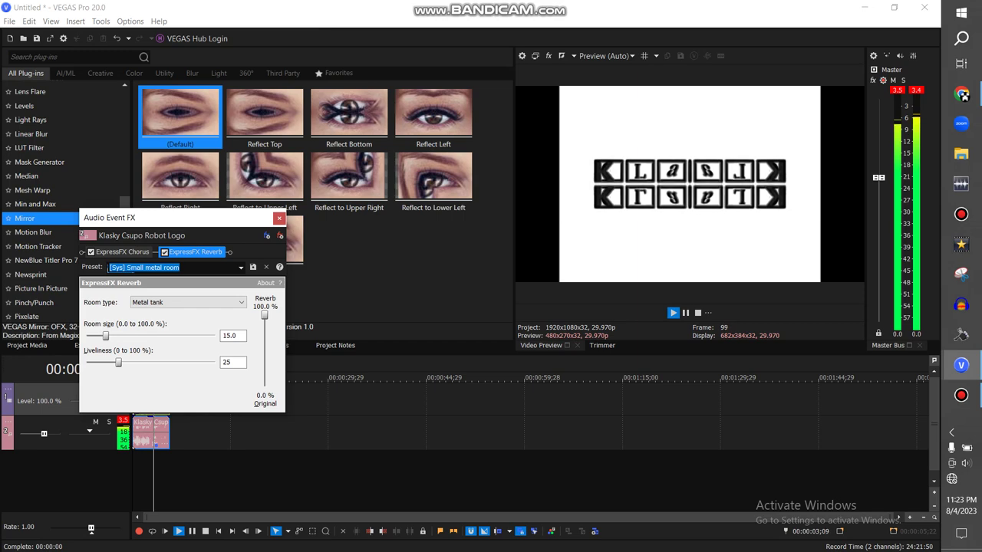
click(280, 235)
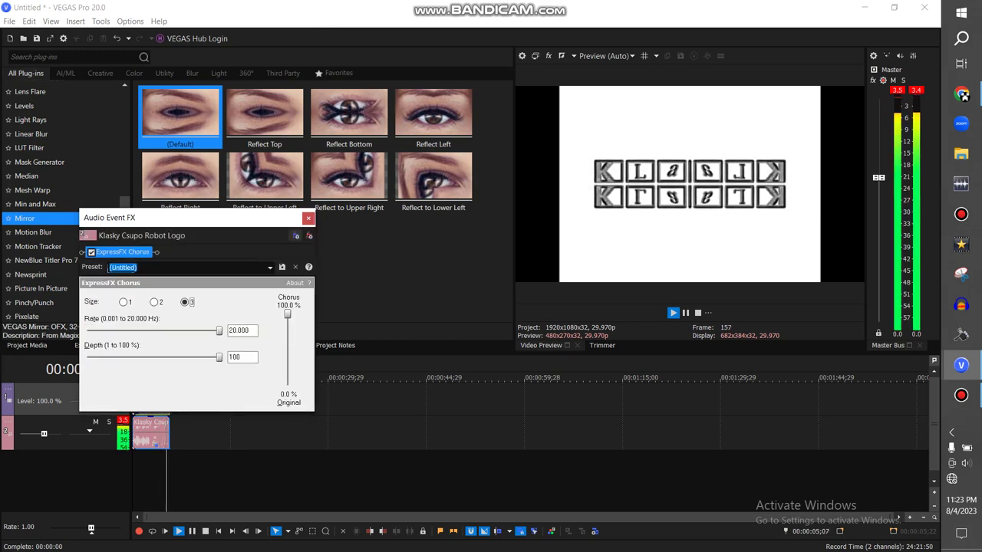
Look through the available audio plug-ins, including eFX_Reverb, and add the Reverb plug-in after ExpressFX Chorus
click(296, 236)
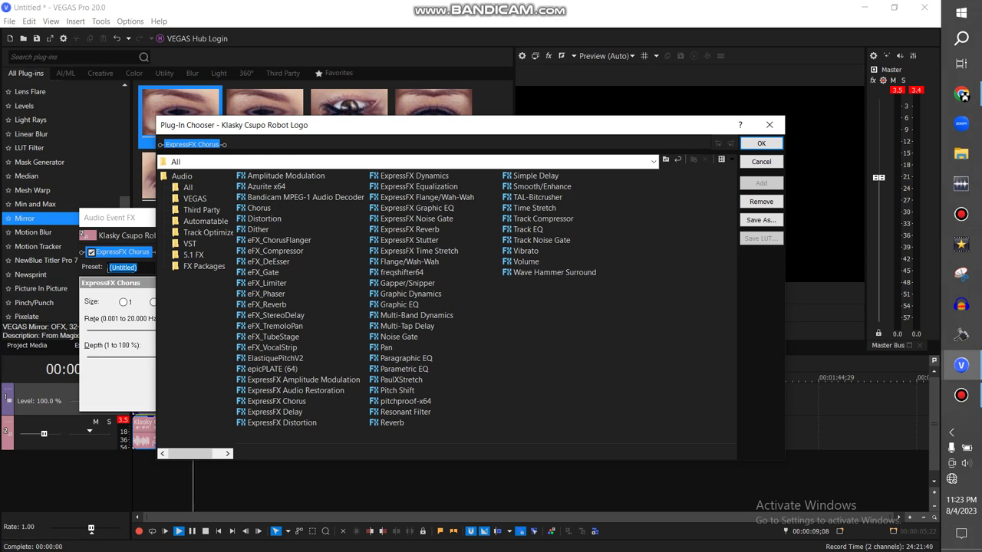
click(276, 315)
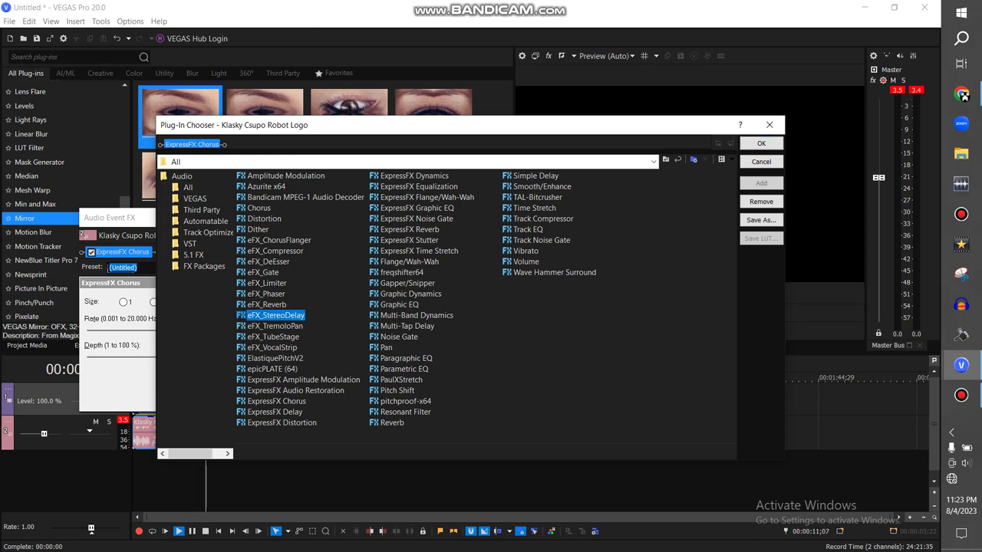
click(275, 358)
click(266, 304)
click(273, 369)
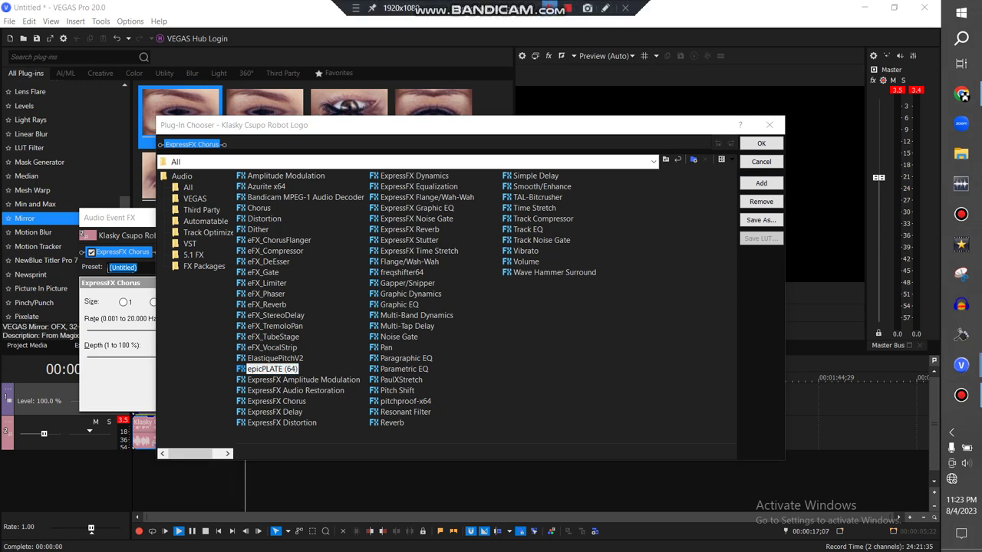
click(266, 305)
click(760, 183)
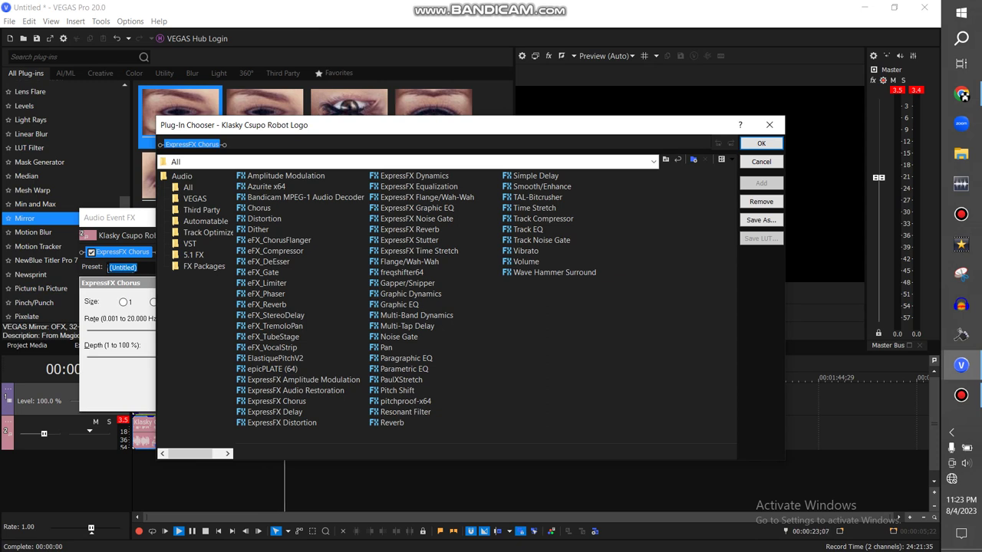
double_click(392, 422)
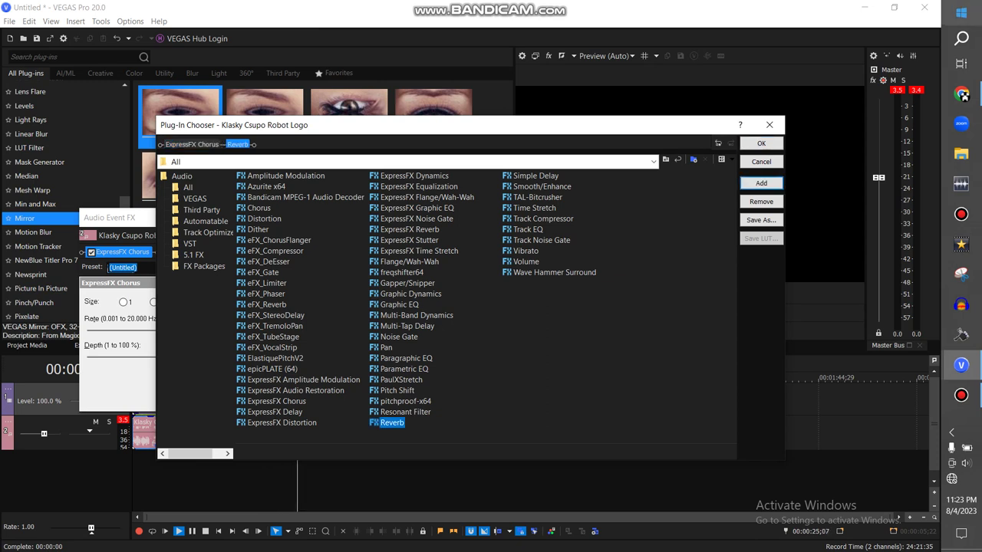
click(761, 143)
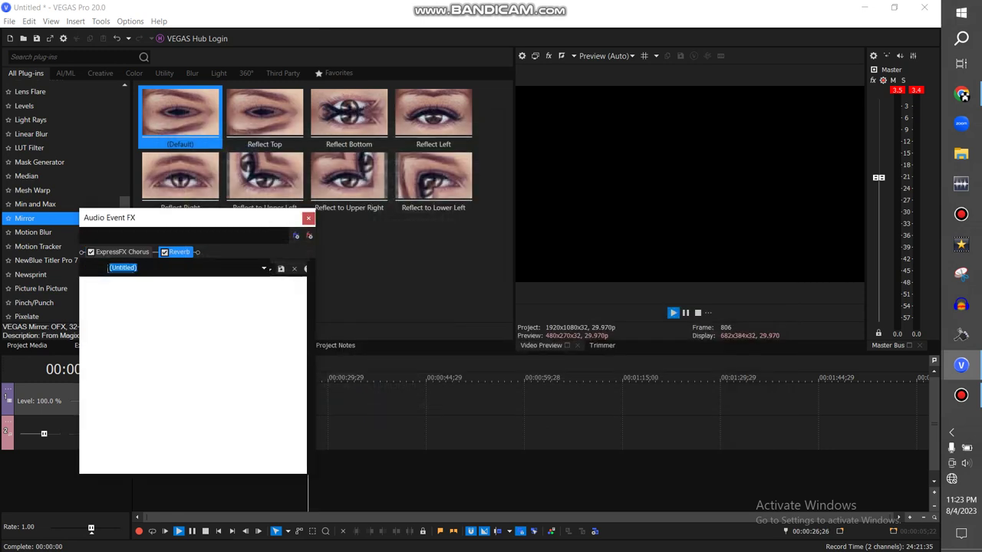
Play the clip with the X Is Really Have A Glitches and Zoopals Effect V5 Reverb presets
click(262, 267)
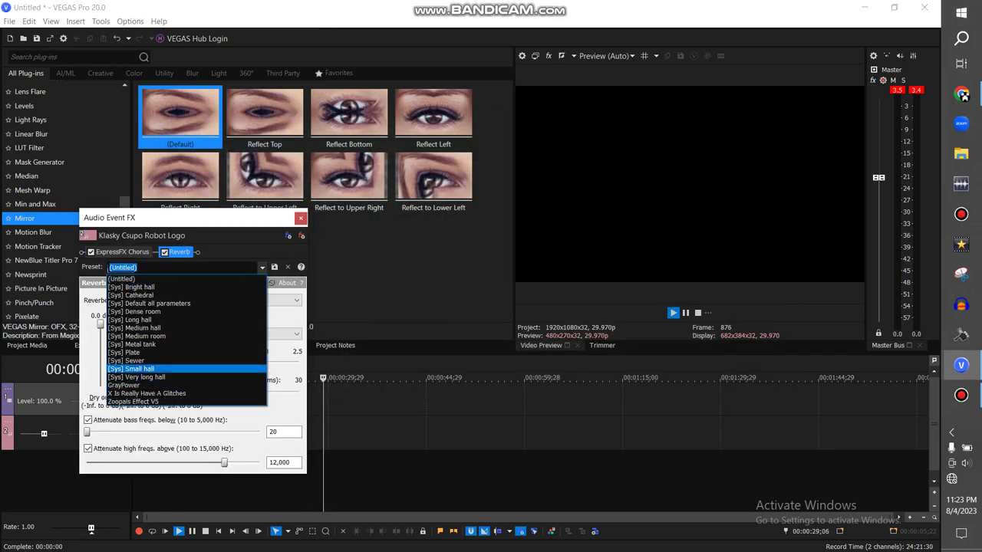
key(Return)
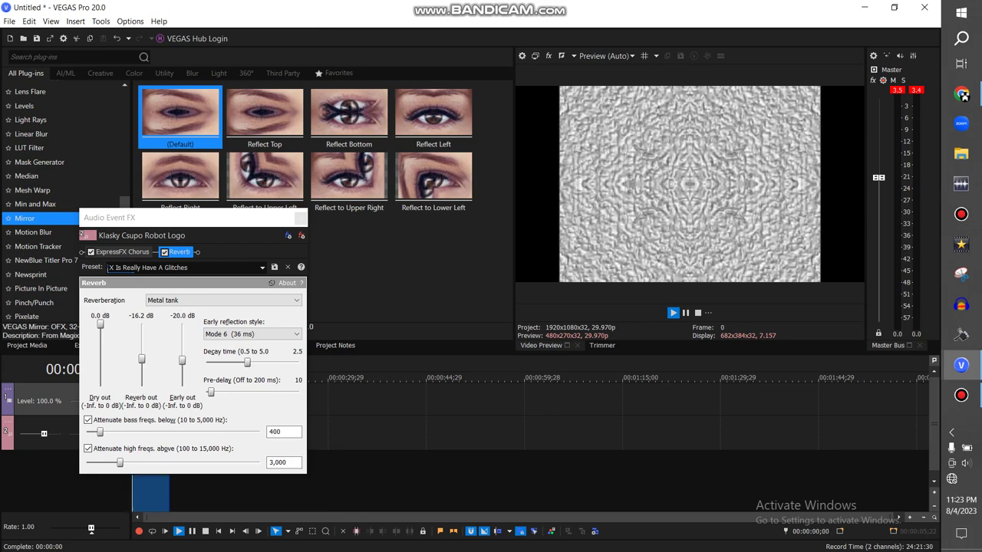
key(space)
click(263, 267)
click(184, 403)
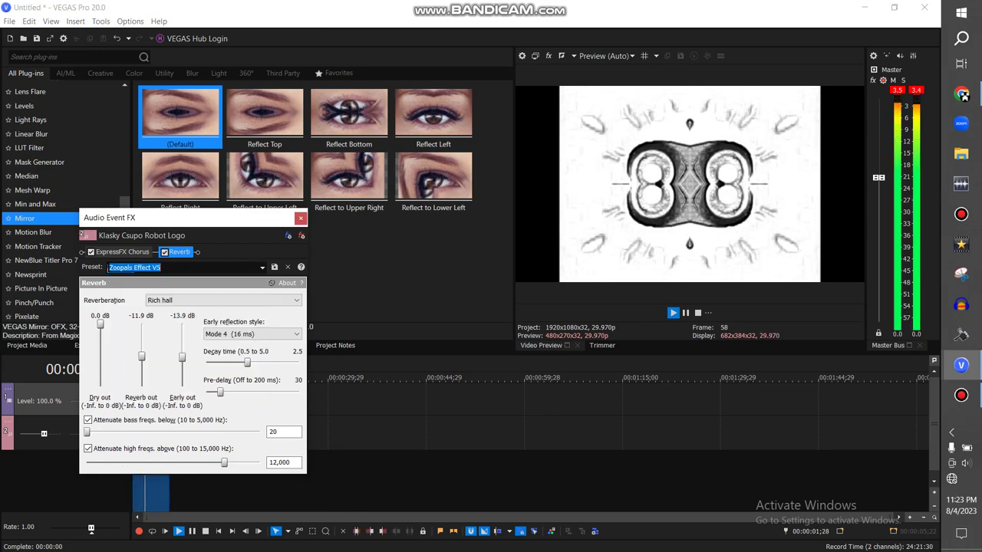
Switch the Reverb preset to Long hall and stop the playback
click(262, 268)
key(Up)
key(Up)
key(Up)
key(Up)
key(Up)
key(Up)
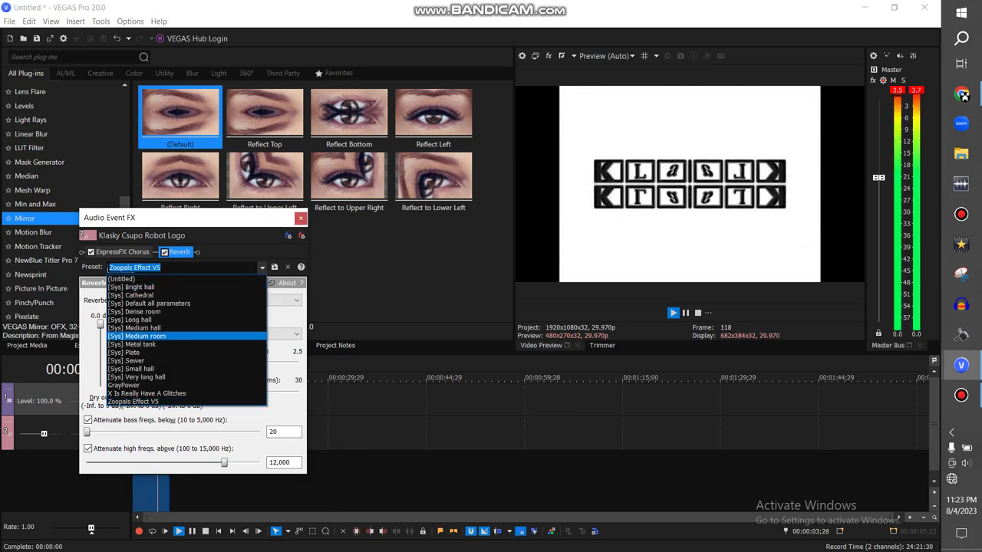
key(Return)
key(space)
Load the Cathedral Reverb preset and play the clip from the start
key(alt+Down)
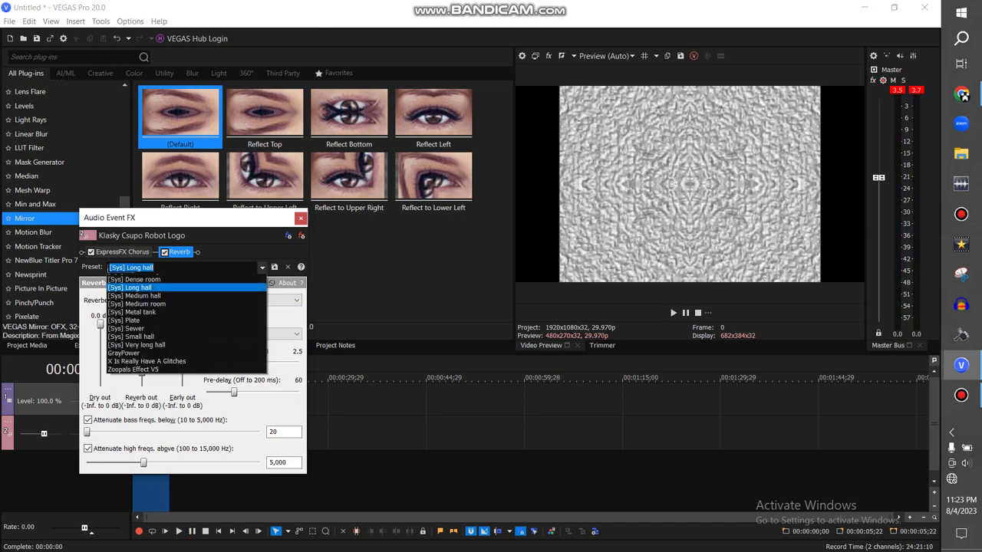
key(Up)
key(Up)
key(Up)
key(Return)
key(space)
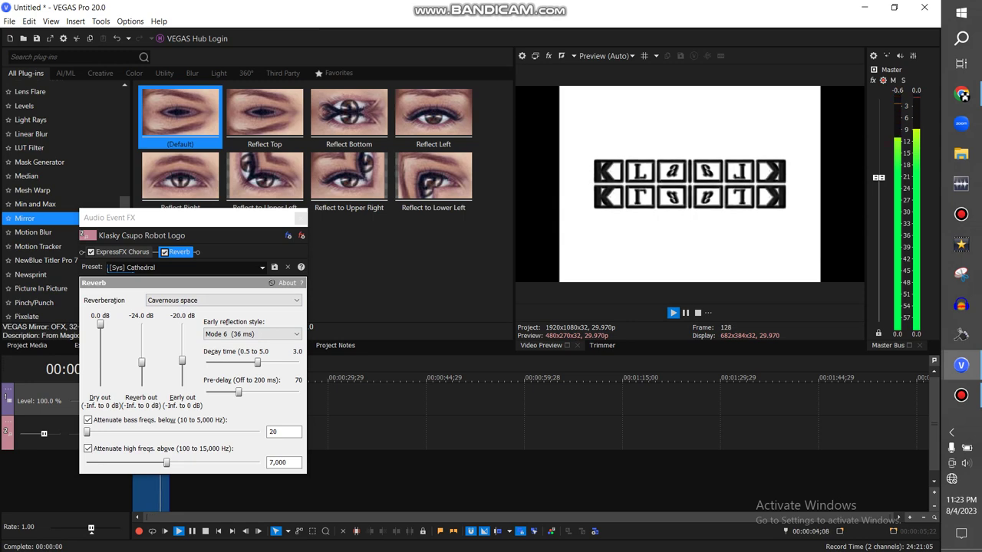
key(space)
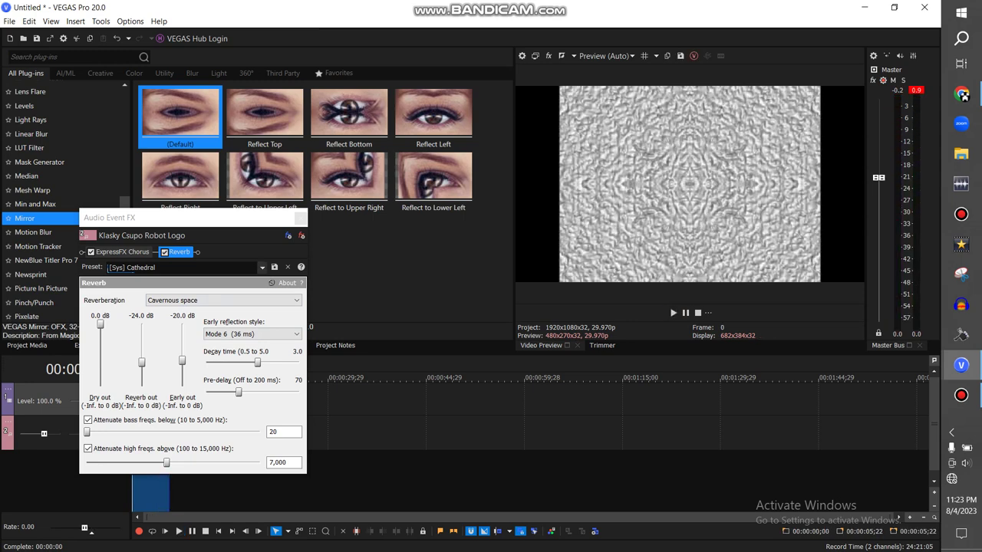
Audition the Bright hall Reverb preset and replay the clip with the decay time raised to 5.0
click(263, 268)
click(169, 286)
click(179, 530)
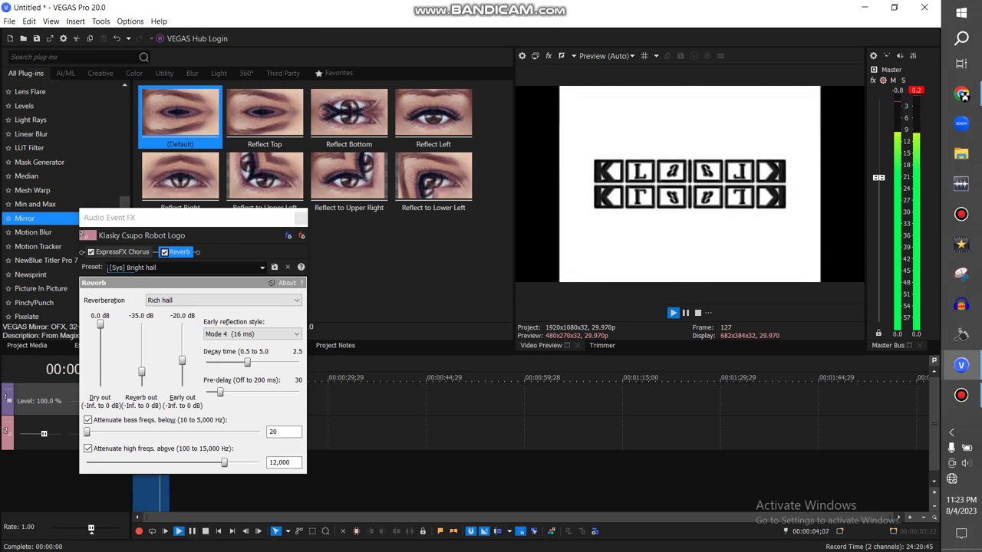
drag(247, 362, 299, 362)
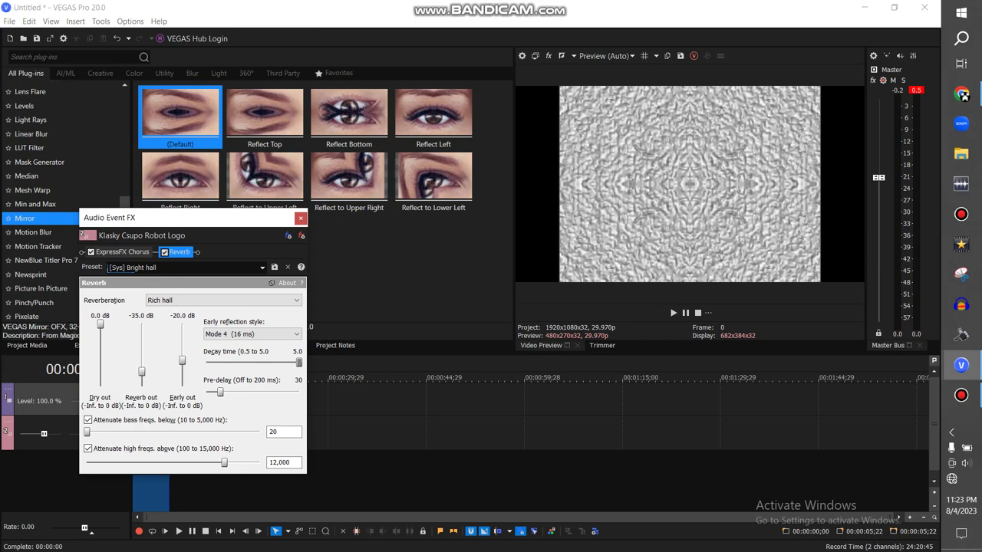
click(179, 530)
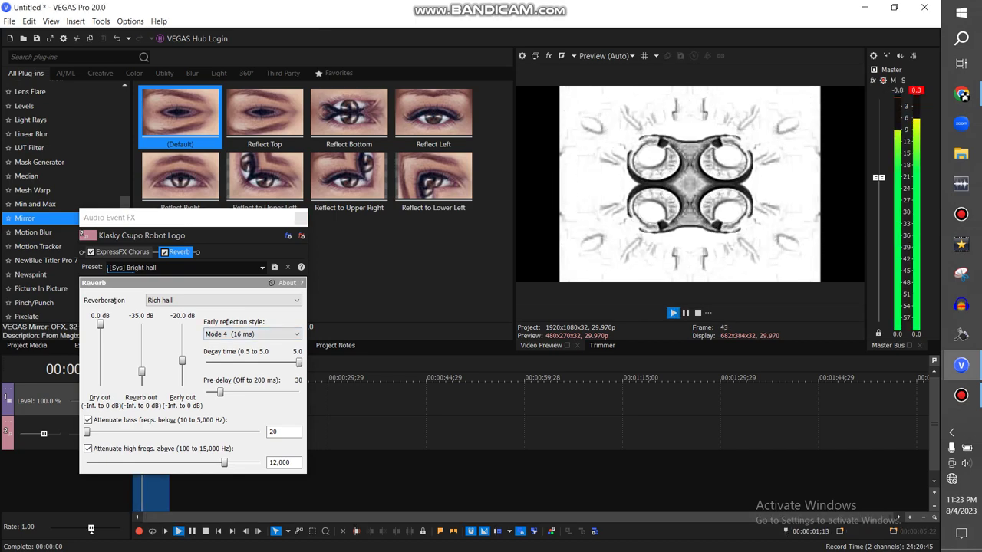
Reload the Bright hall preset, set its pre-delay to 200 ms and replay the clip
click(262, 267)
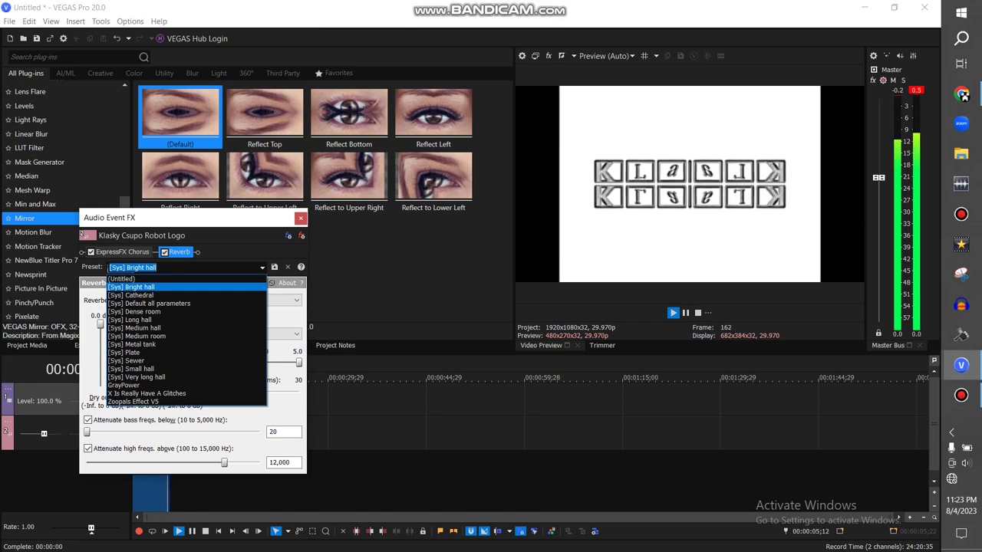
key(Return)
key(space)
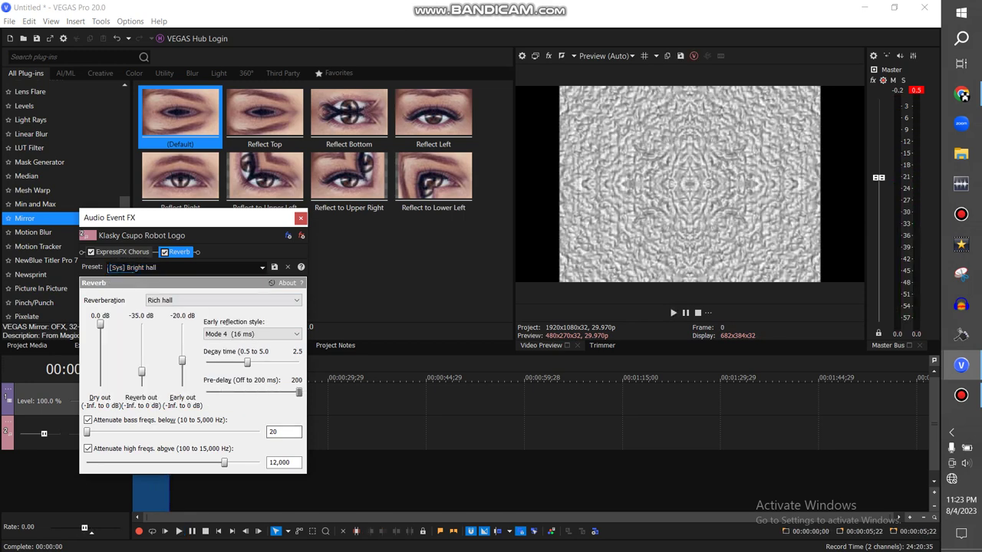
click(179, 531)
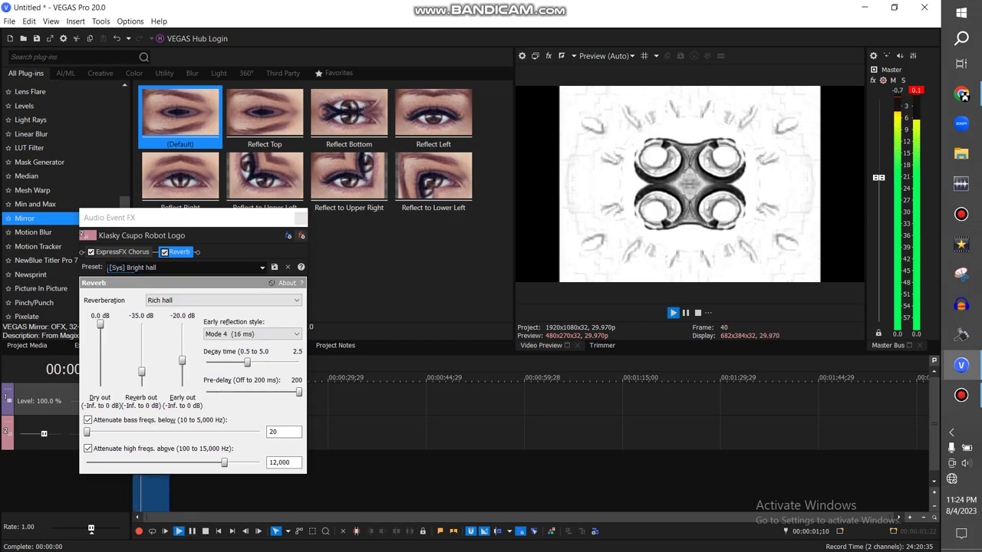
Replace the Reverb plug-in with ExpressFX Reverb and load its Dream-verb preset
click(301, 235)
click(297, 236)
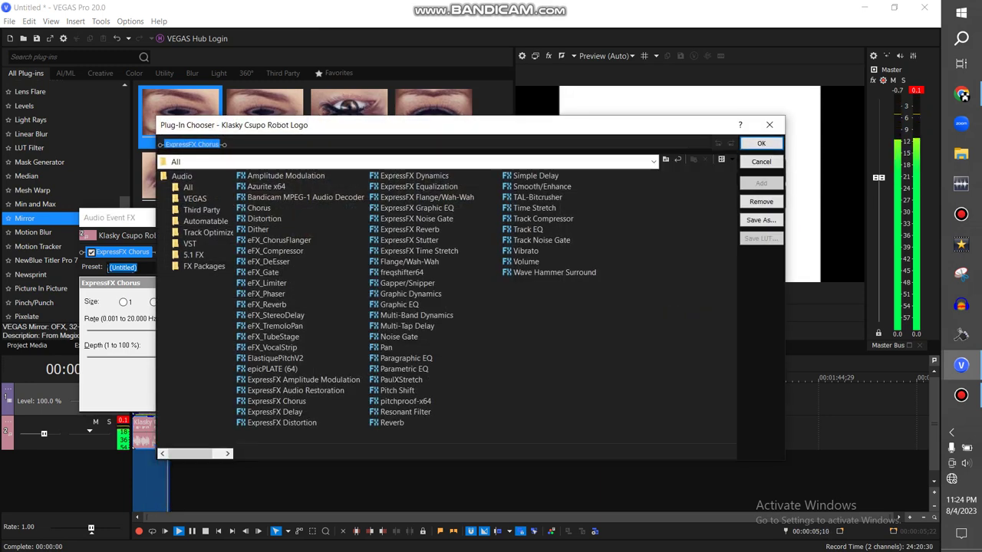
double_click(409, 230)
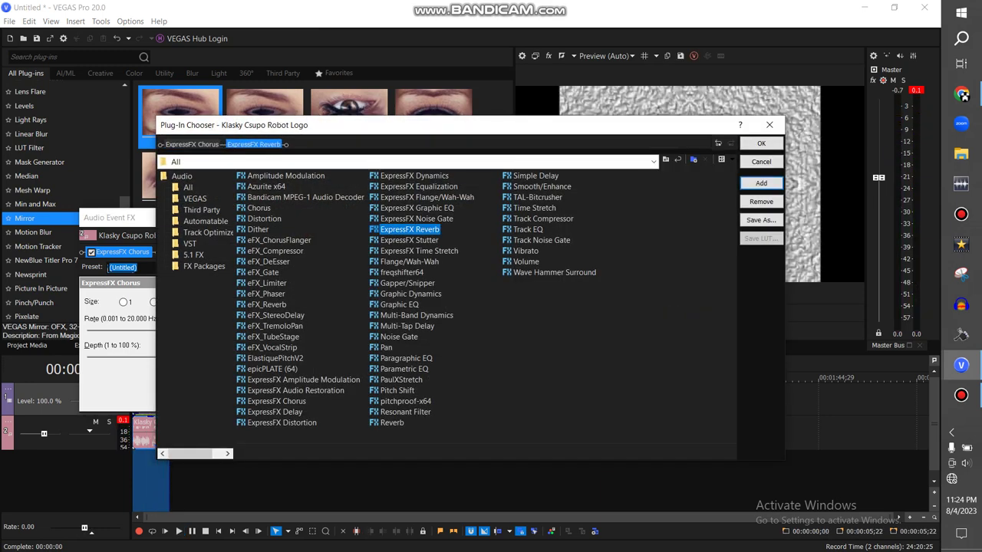
click(760, 144)
click(241, 268)
click(184, 296)
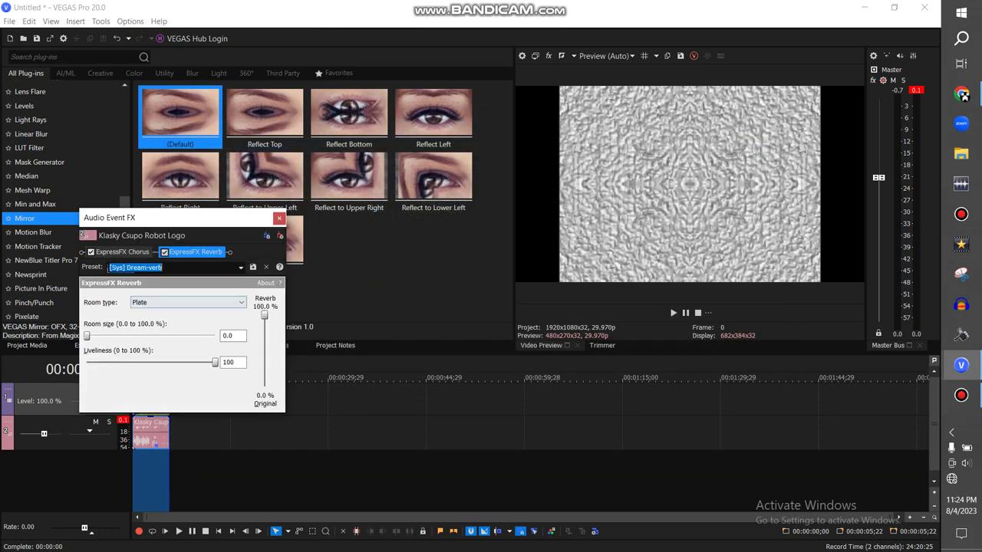
Play the clip and change the Dream-verb room type to Medium room during playback
click(179, 531)
click(188, 302)
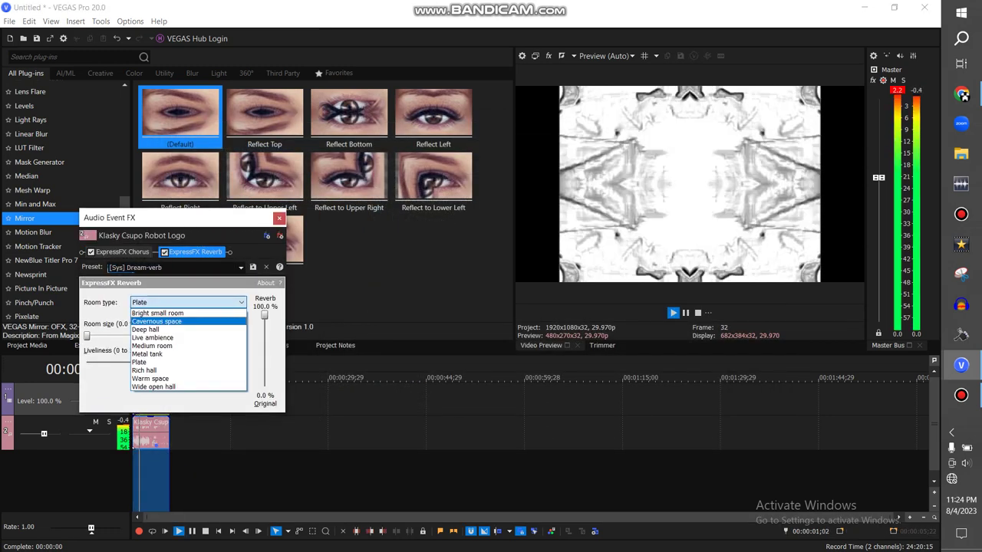
key(Up)
key(Down)
key(Return)
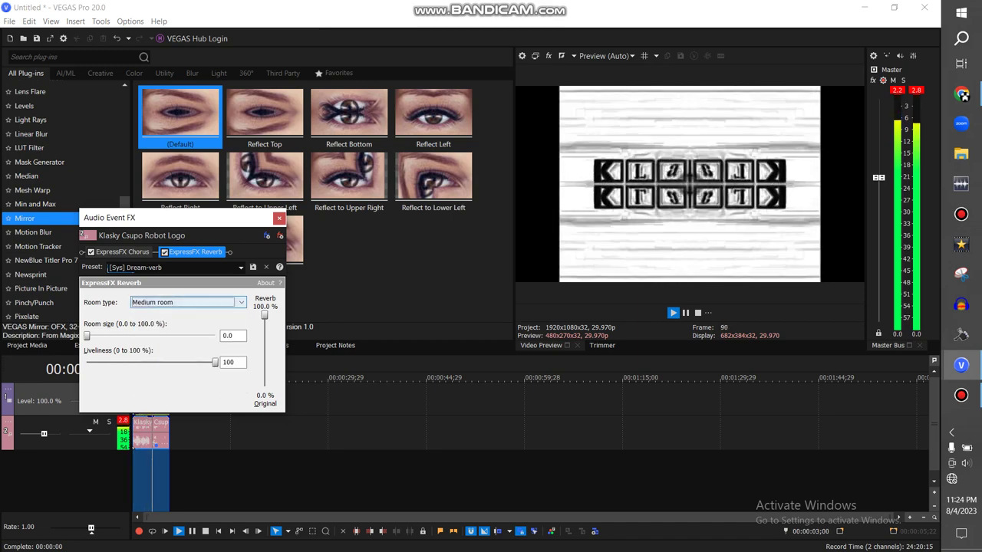
Replay the clip with the Deep hall room type and lower the reverb mix to 50.7%
click(189, 302)
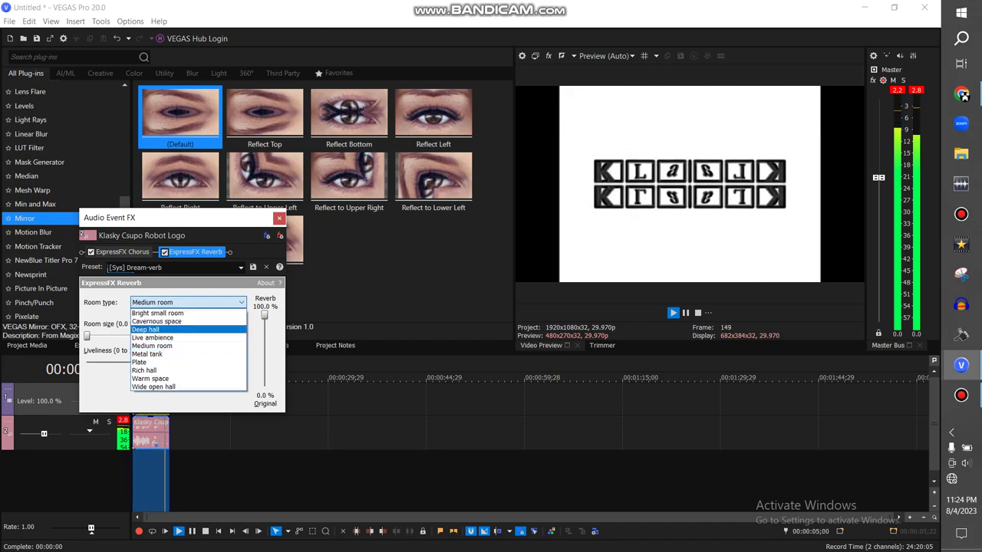
click(168, 330)
click(178, 531)
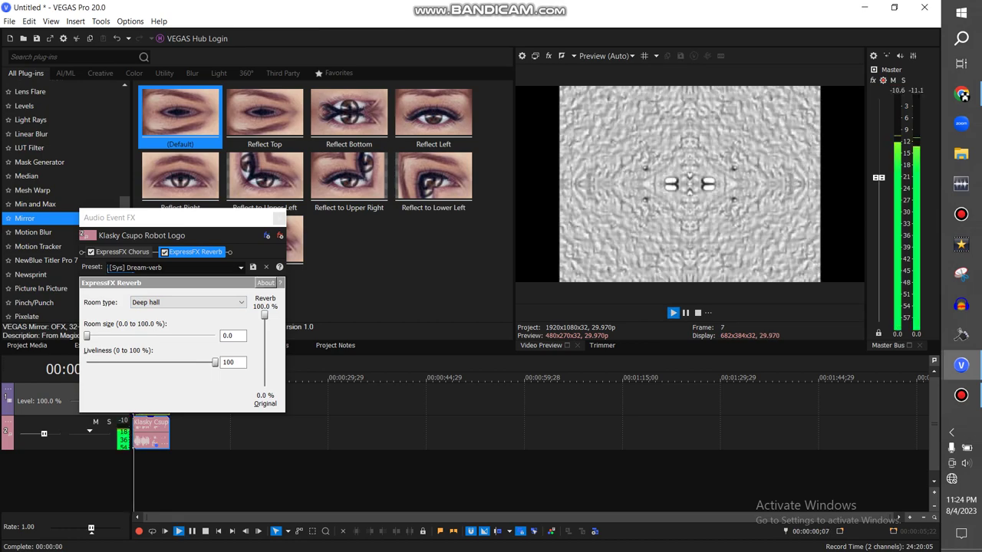
drag(265, 316, 265, 350)
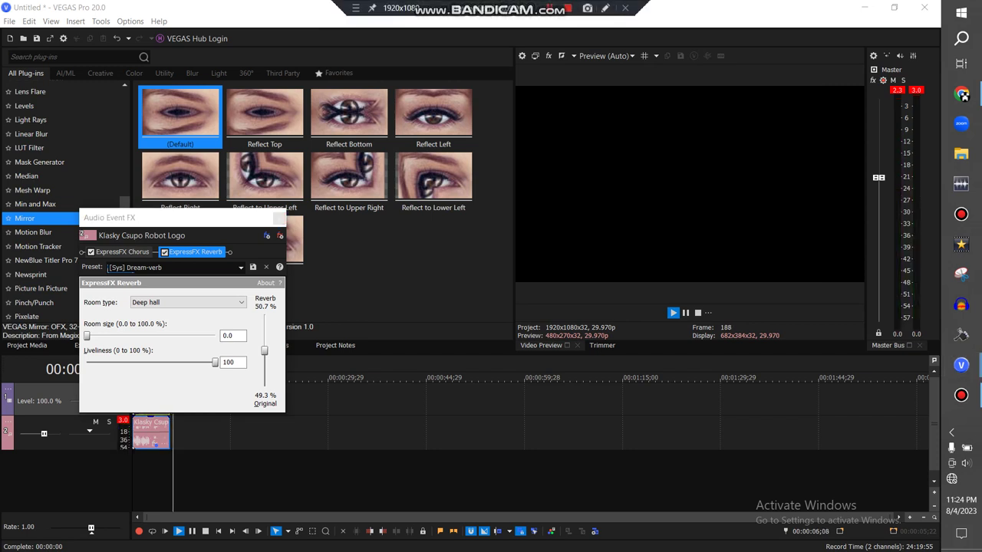
Change the room type to Cavernous space and replay the clip from the start
click(189, 302)
click(177, 321)
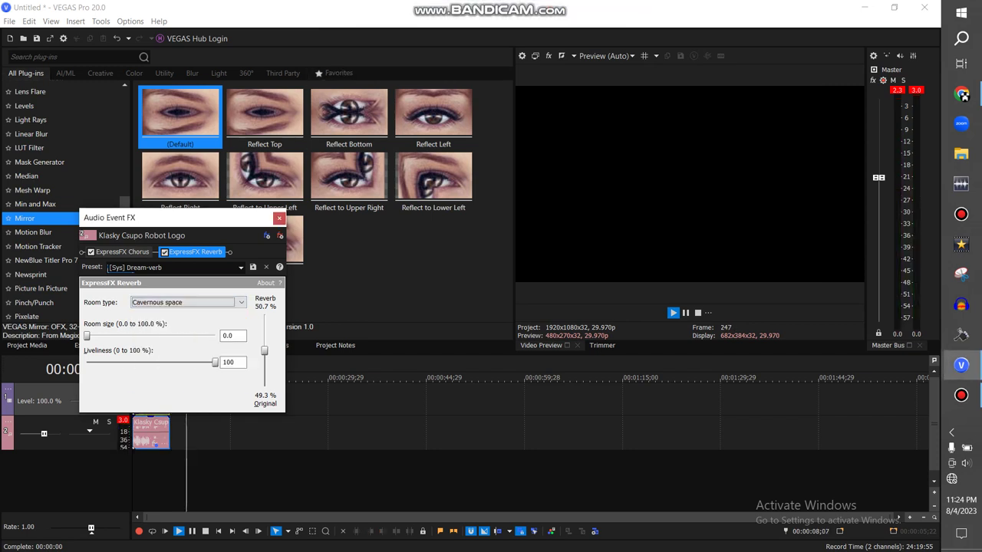
click(192, 530)
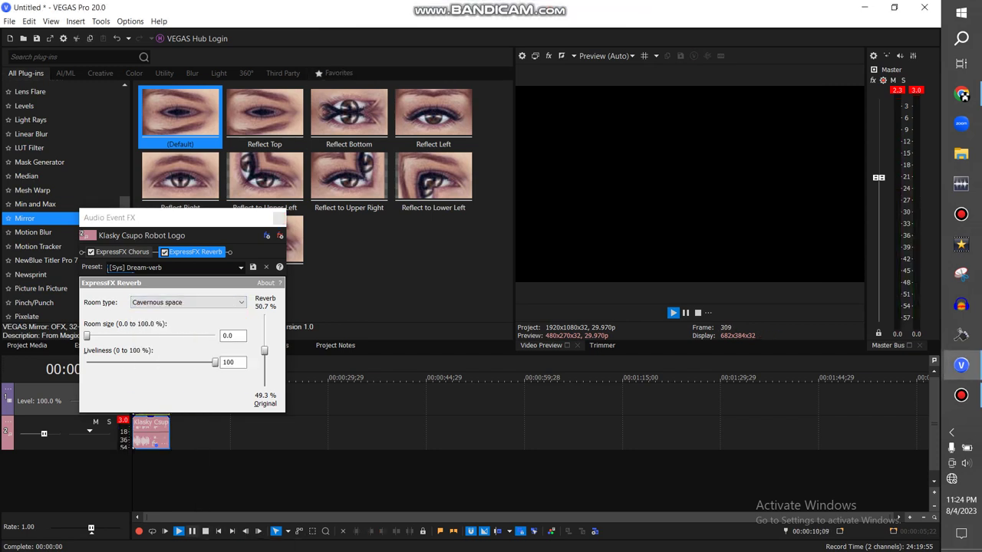
click(218, 530)
click(179, 530)
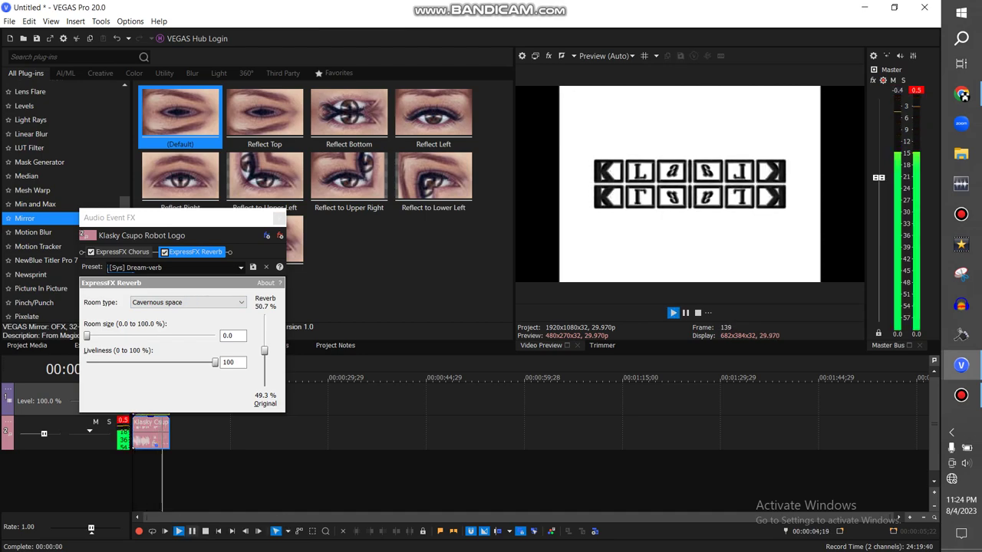
Set the ExpressFX Reverb room type to Rich hall and replay the clip from the start
click(188, 302)
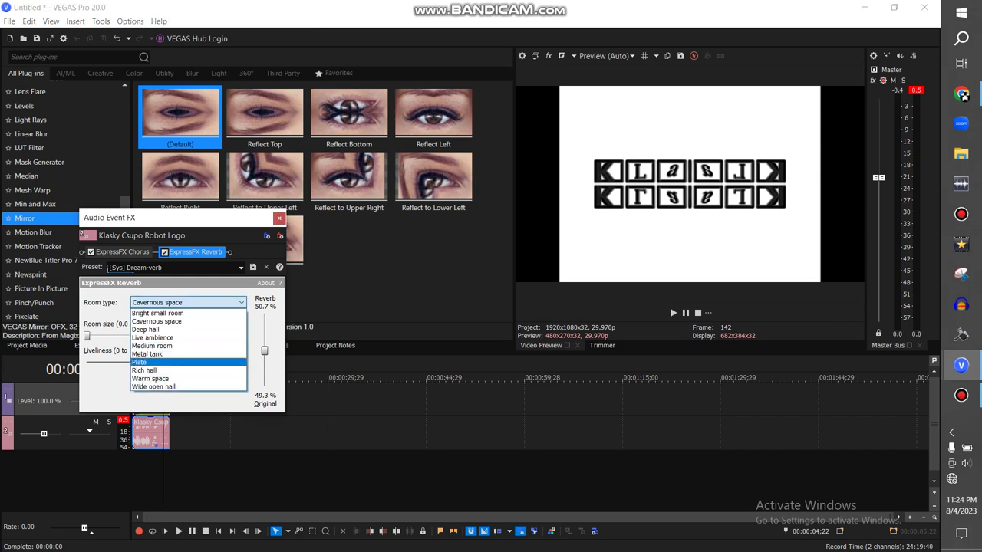
click(169, 370)
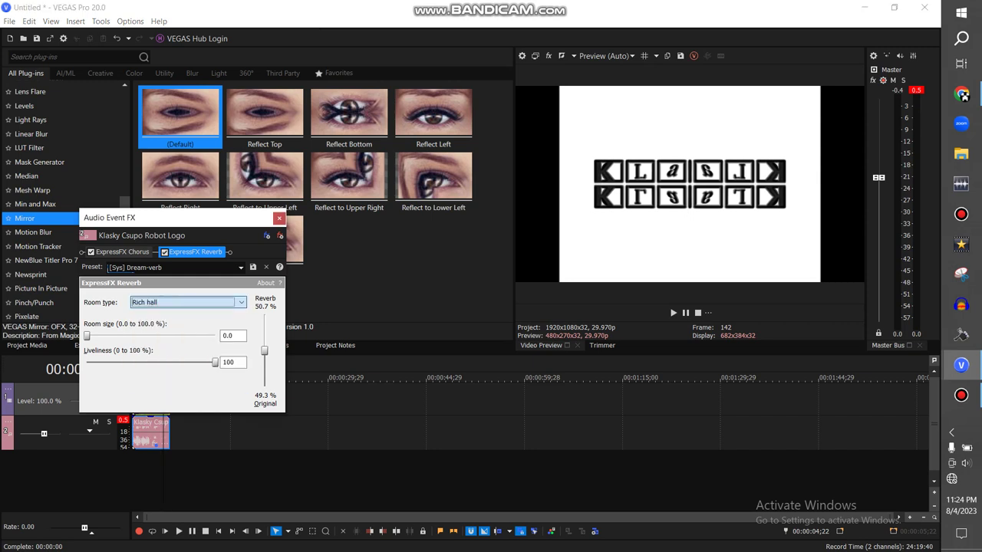
click(218, 530)
click(178, 531)
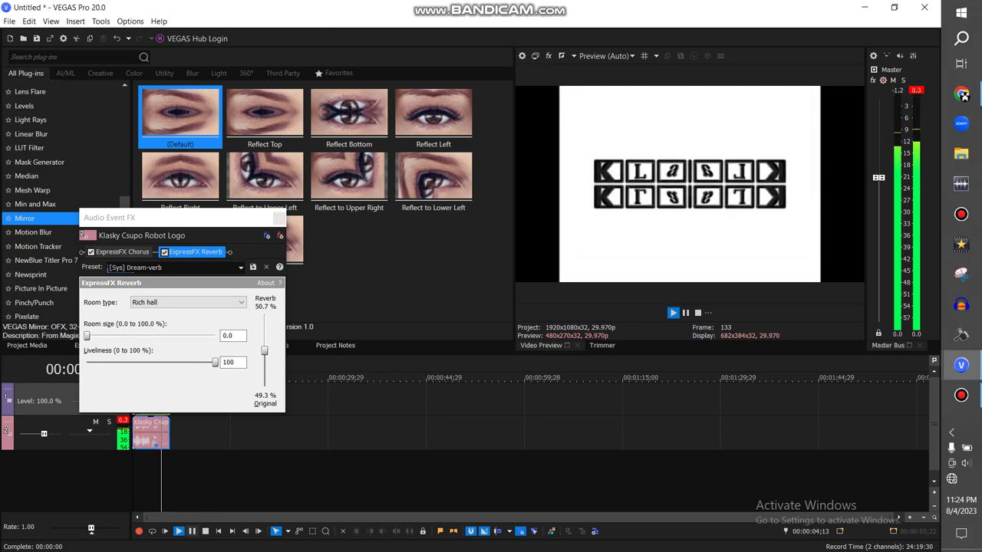
Pause the playback, close the audio effects window and select the clip's full time range on the timeline
click(191, 530)
click(279, 218)
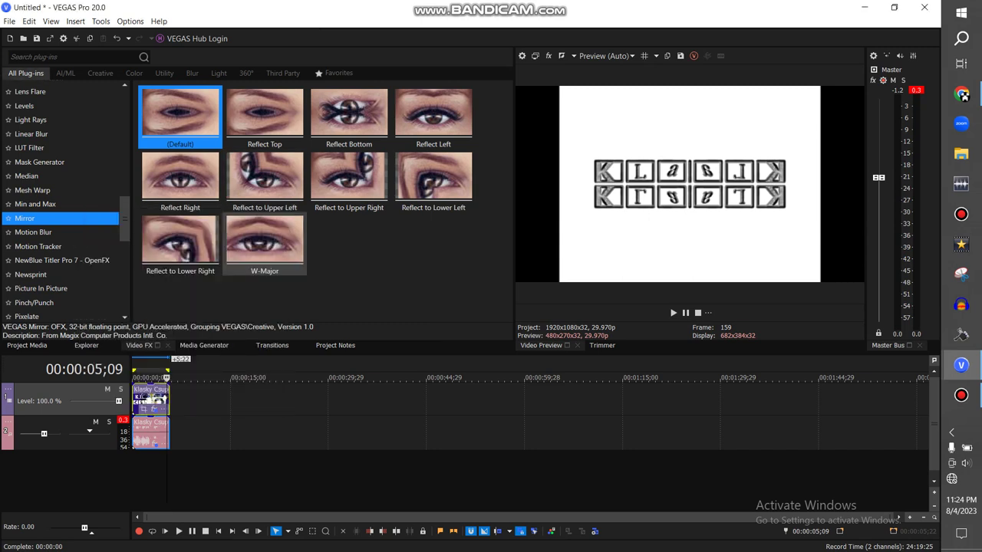
double_click(151, 397)
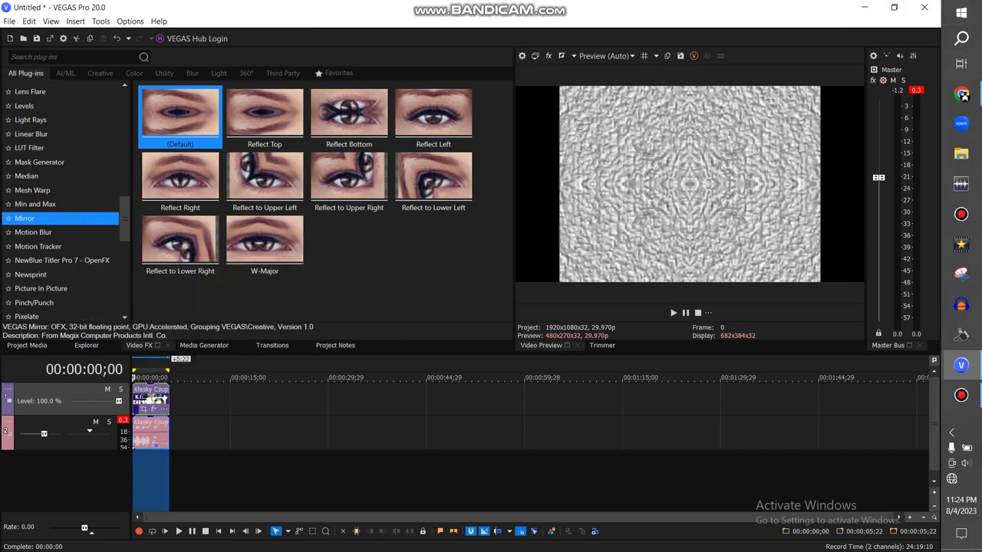
mouse_move(549, 7)
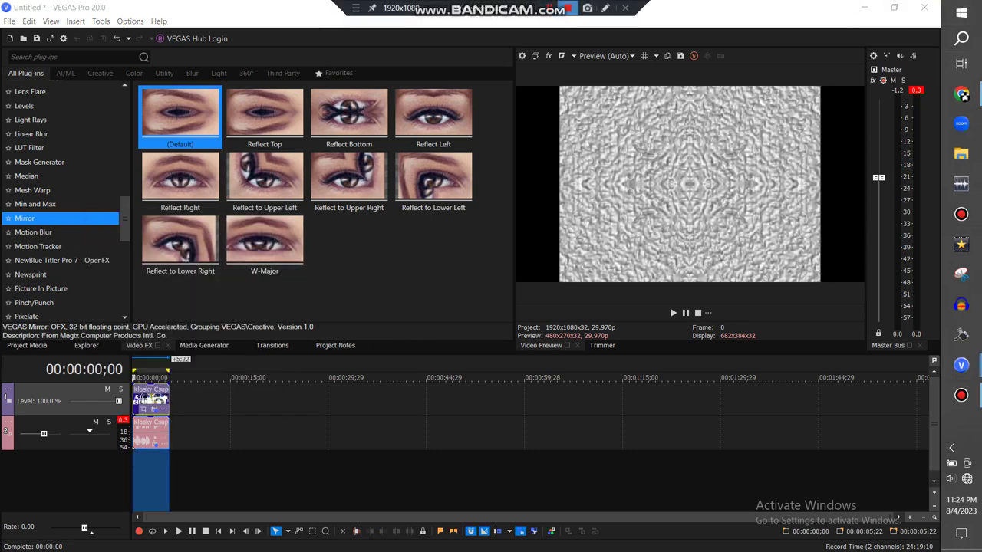